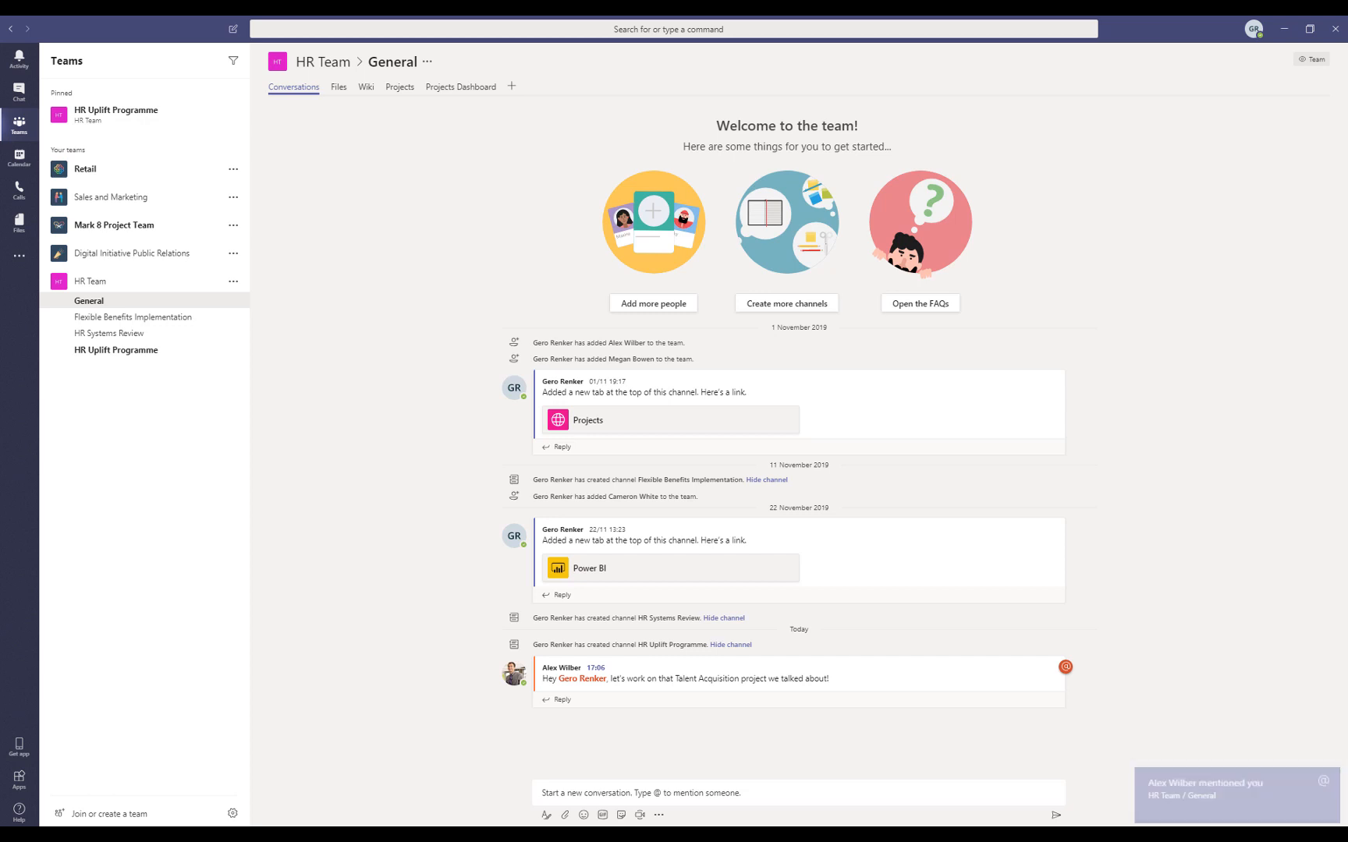
# - Reply to the Talent Acquisition mention in the General channel with "Ok, I will set up the project and let's collect some tasks"
pyautogui.click(856, 793)
pyautogui.click(560, 702)
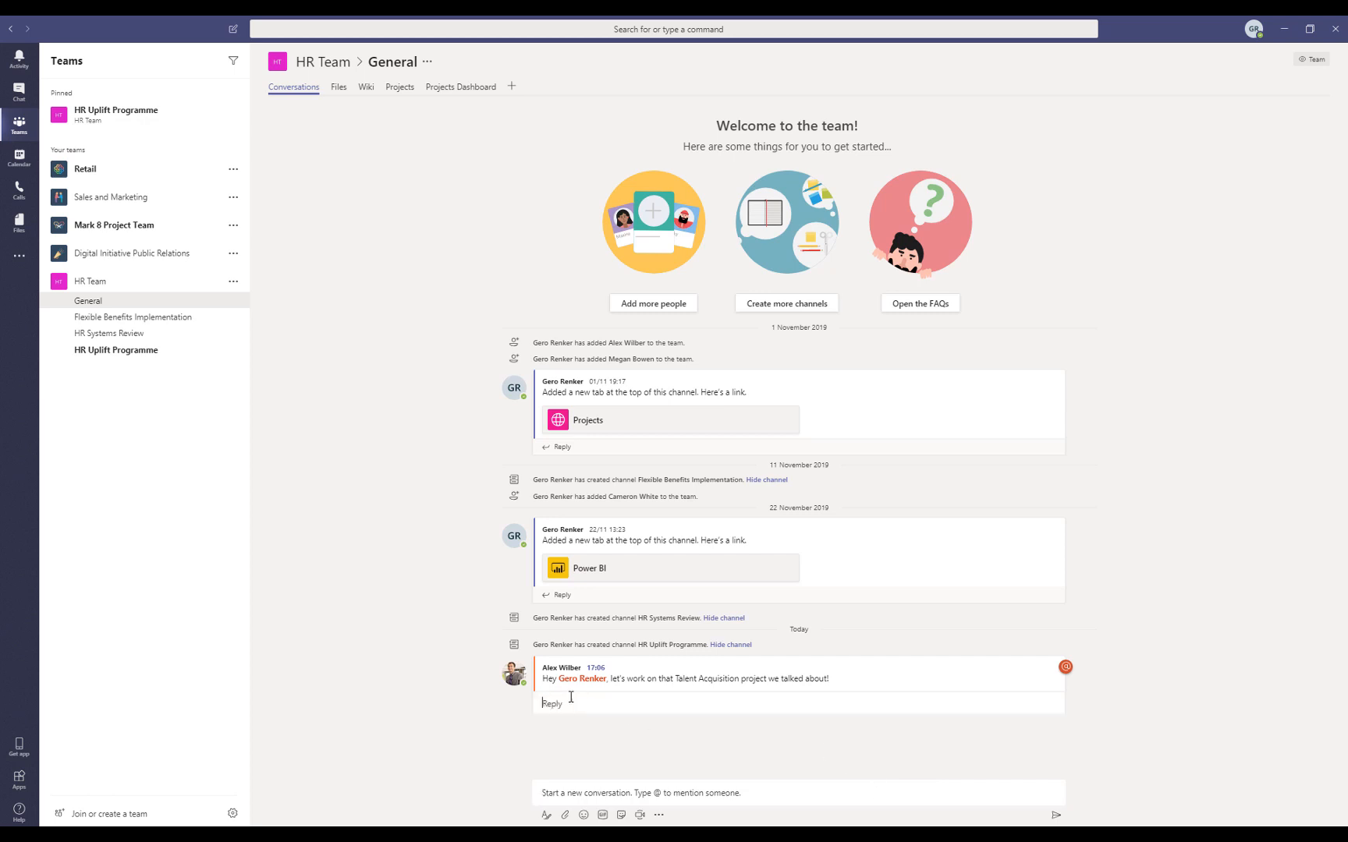
pyautogui.write('Ok. I will set up the project and ')
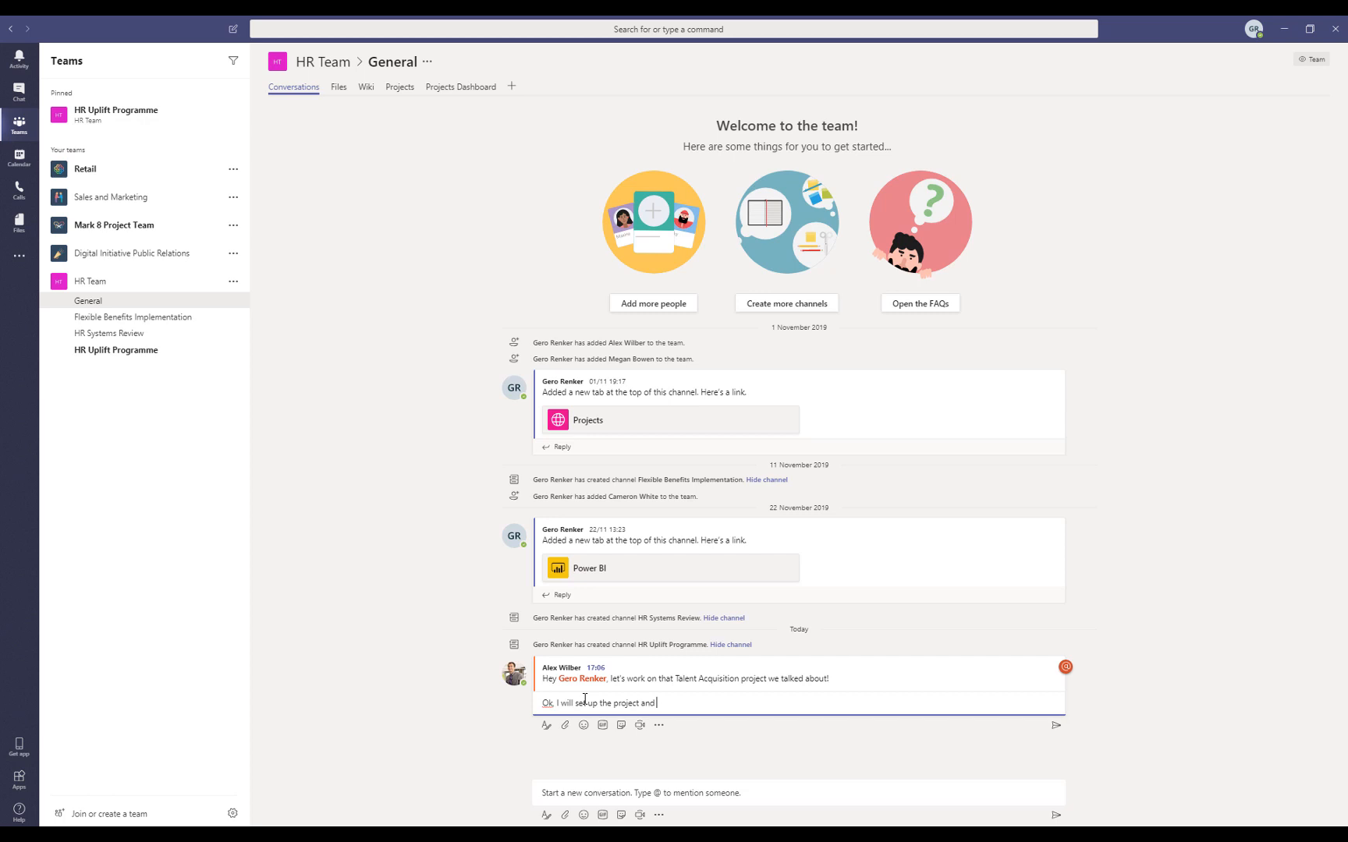
pyautogui.write("let's collect some tasks")
pyautogui.press('Return')
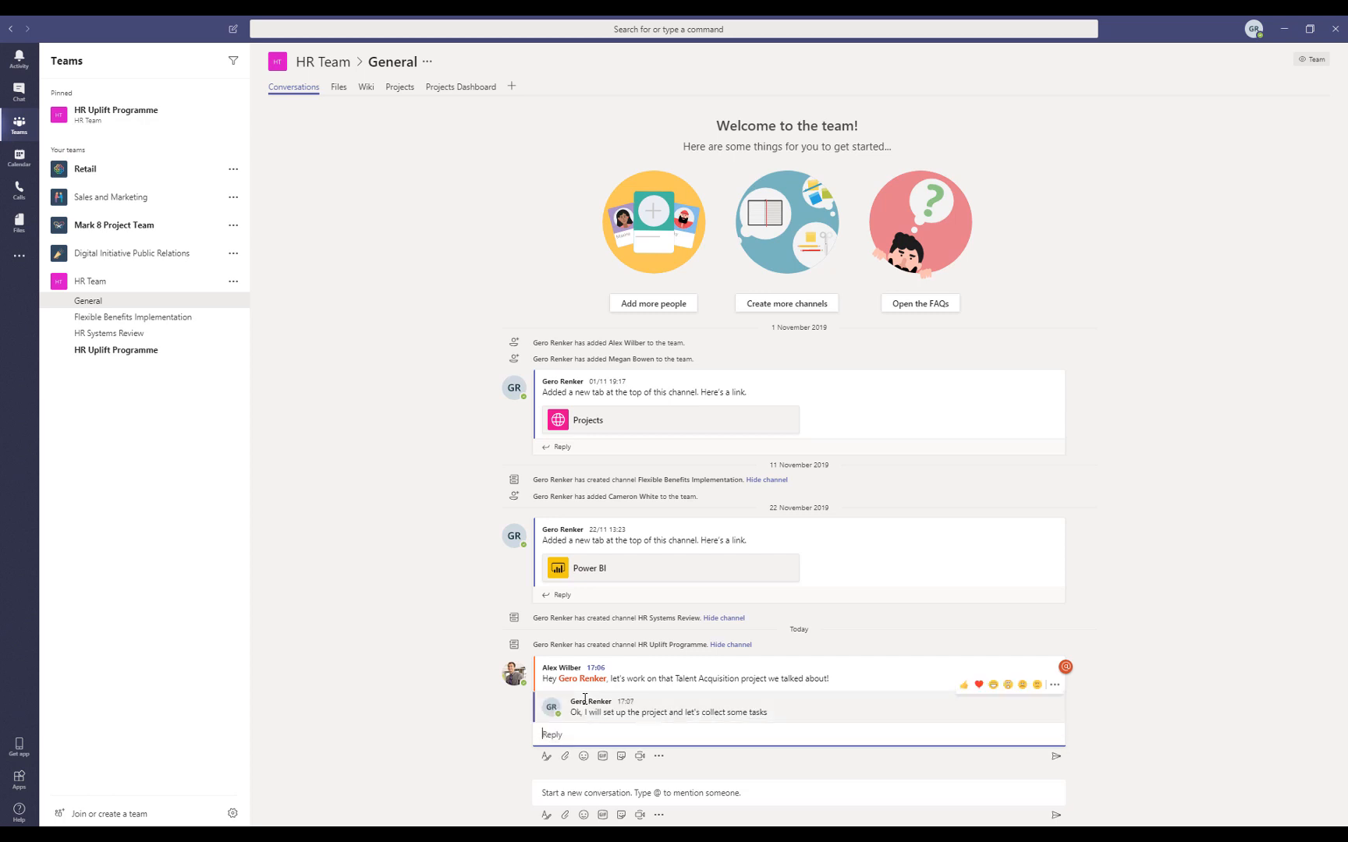
# - Create a new blank project from the channel's Projects page and name it "Talent Acquisition Strategy"
pyautogui.click(401, 89)
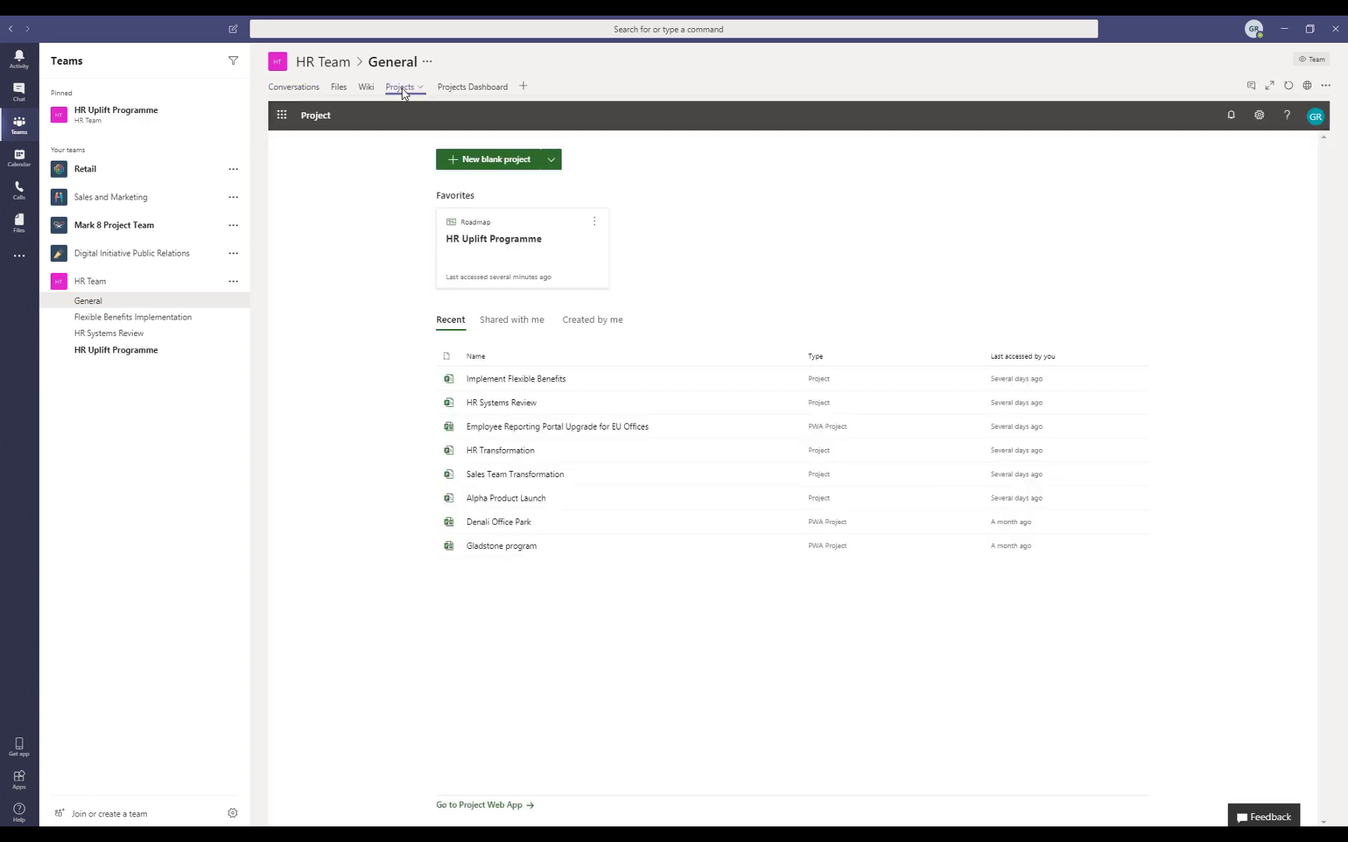
pyautogui.click(495, 166)
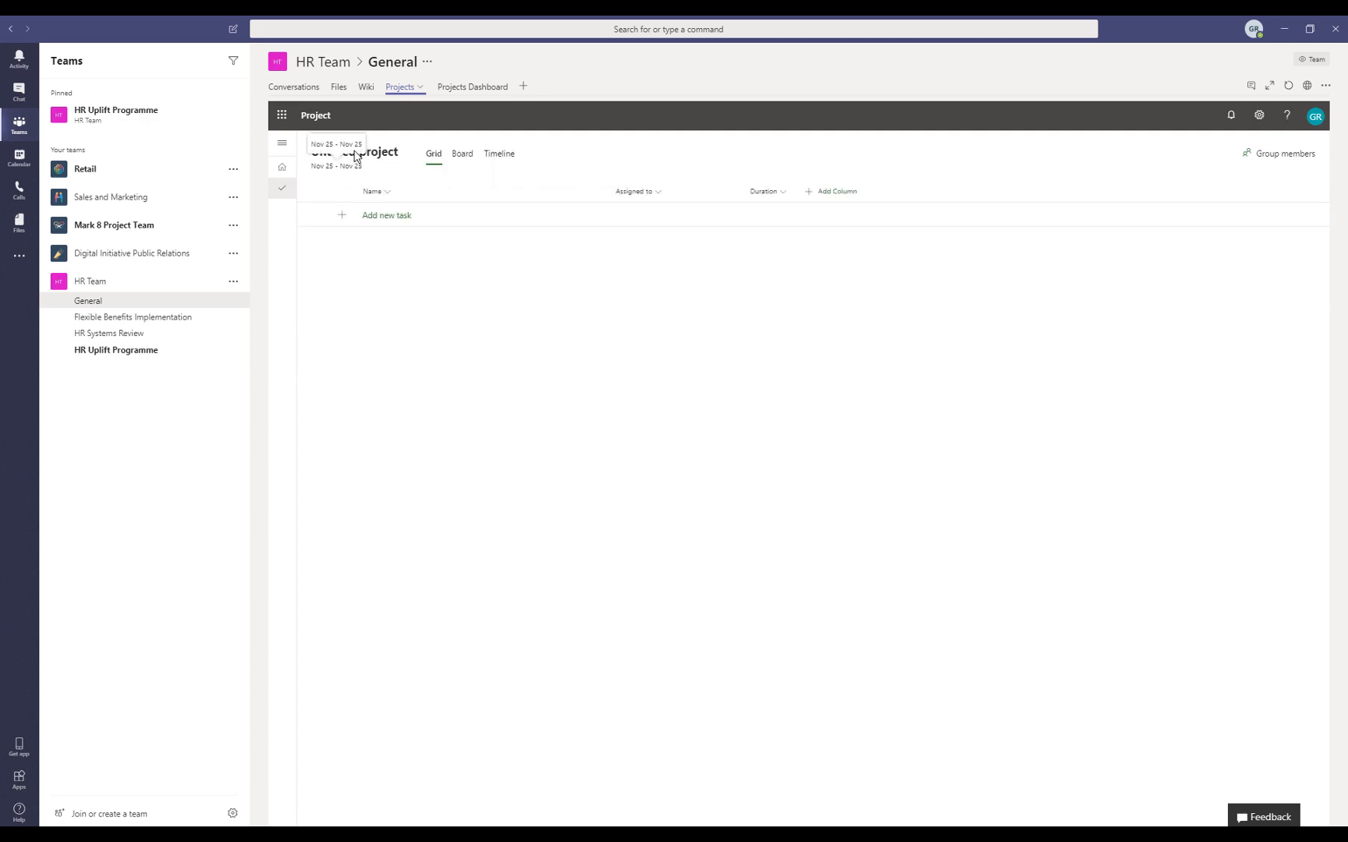
pyautogui.click(384, 159)
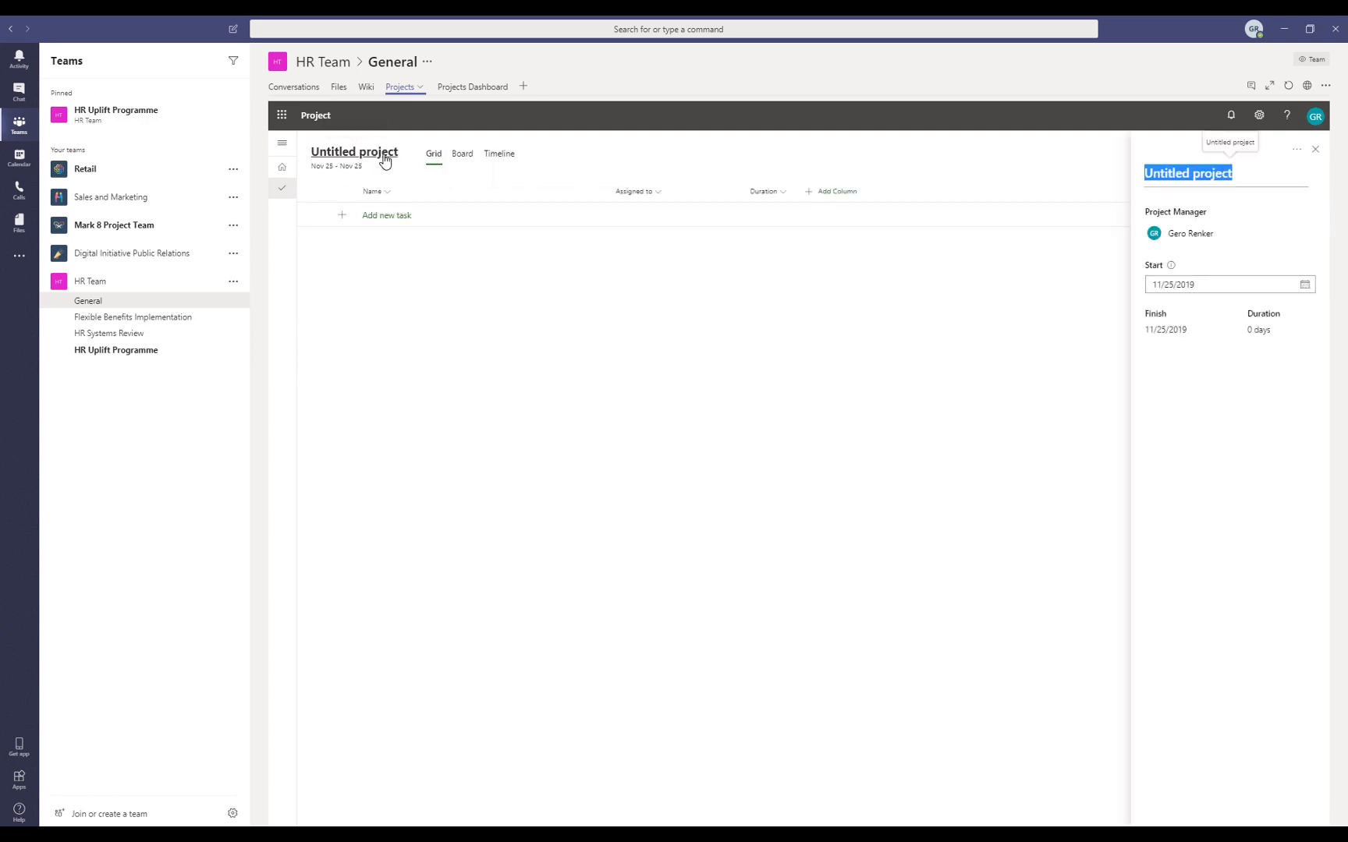
pyautogui.write('Talent Acquisition Strategy')
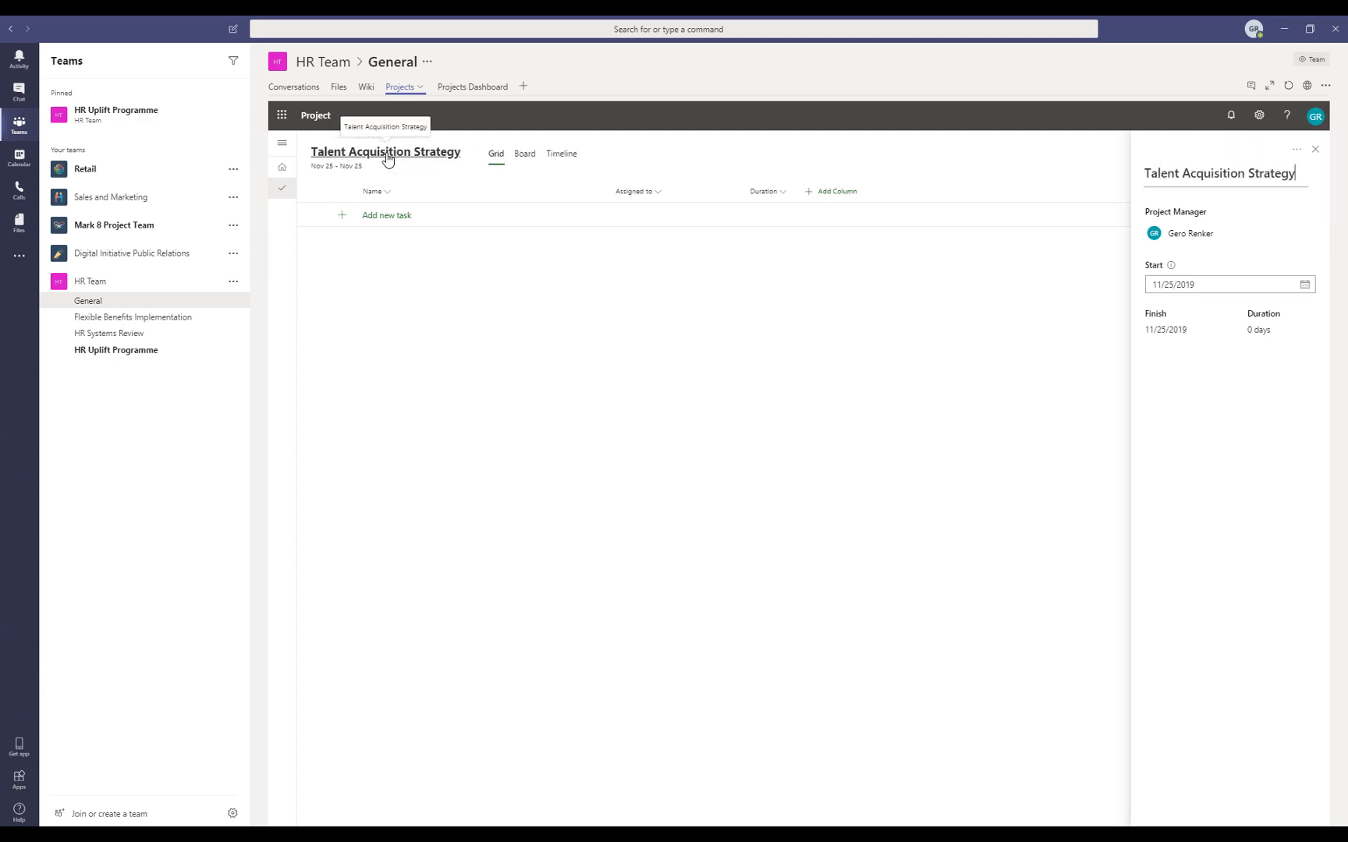
# - Set the project's start date to 12/02/2019 and close the project details
pyautogui.click(1304, 285)
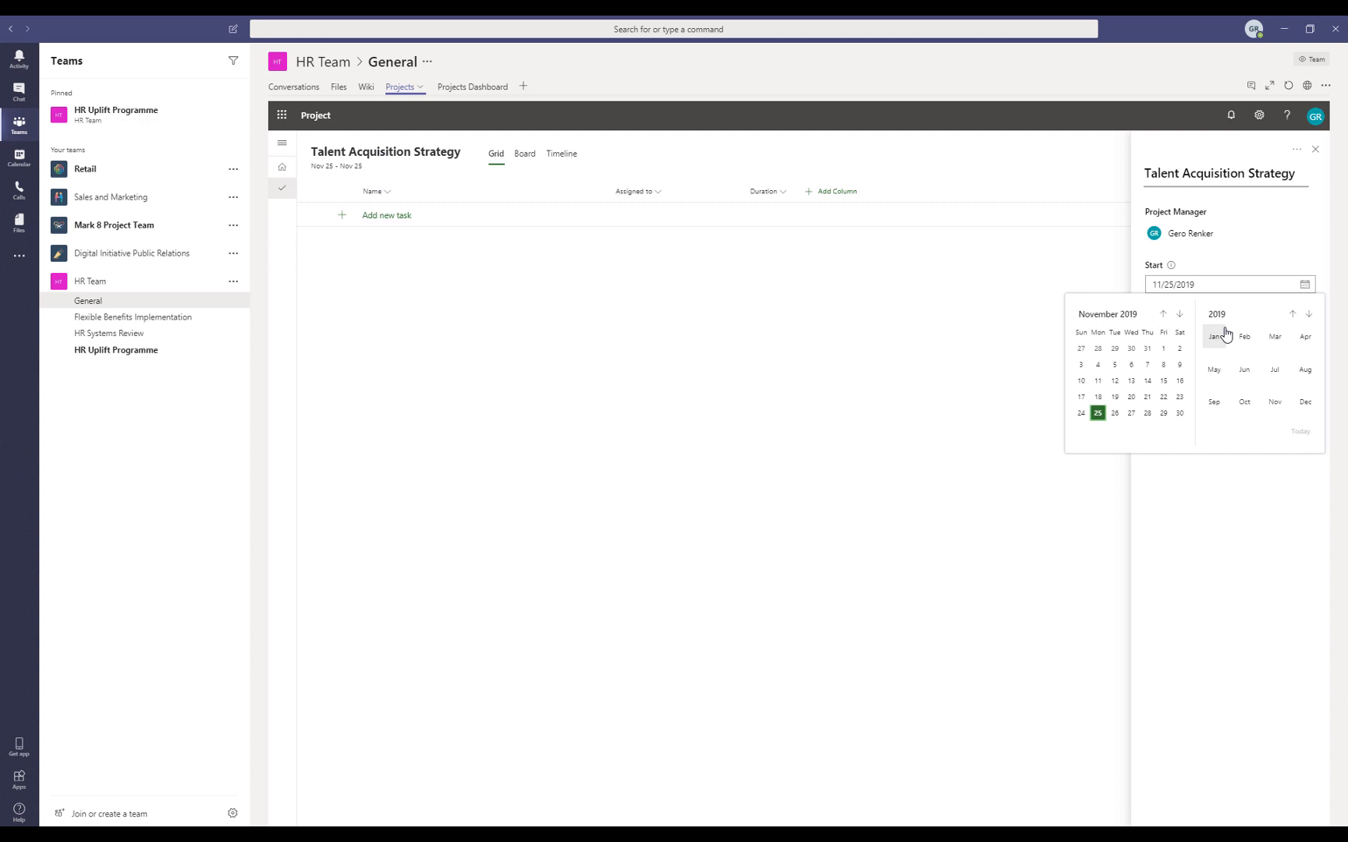
pyautogui.click(1179, 314)
pyautogui.click(1097, 349)
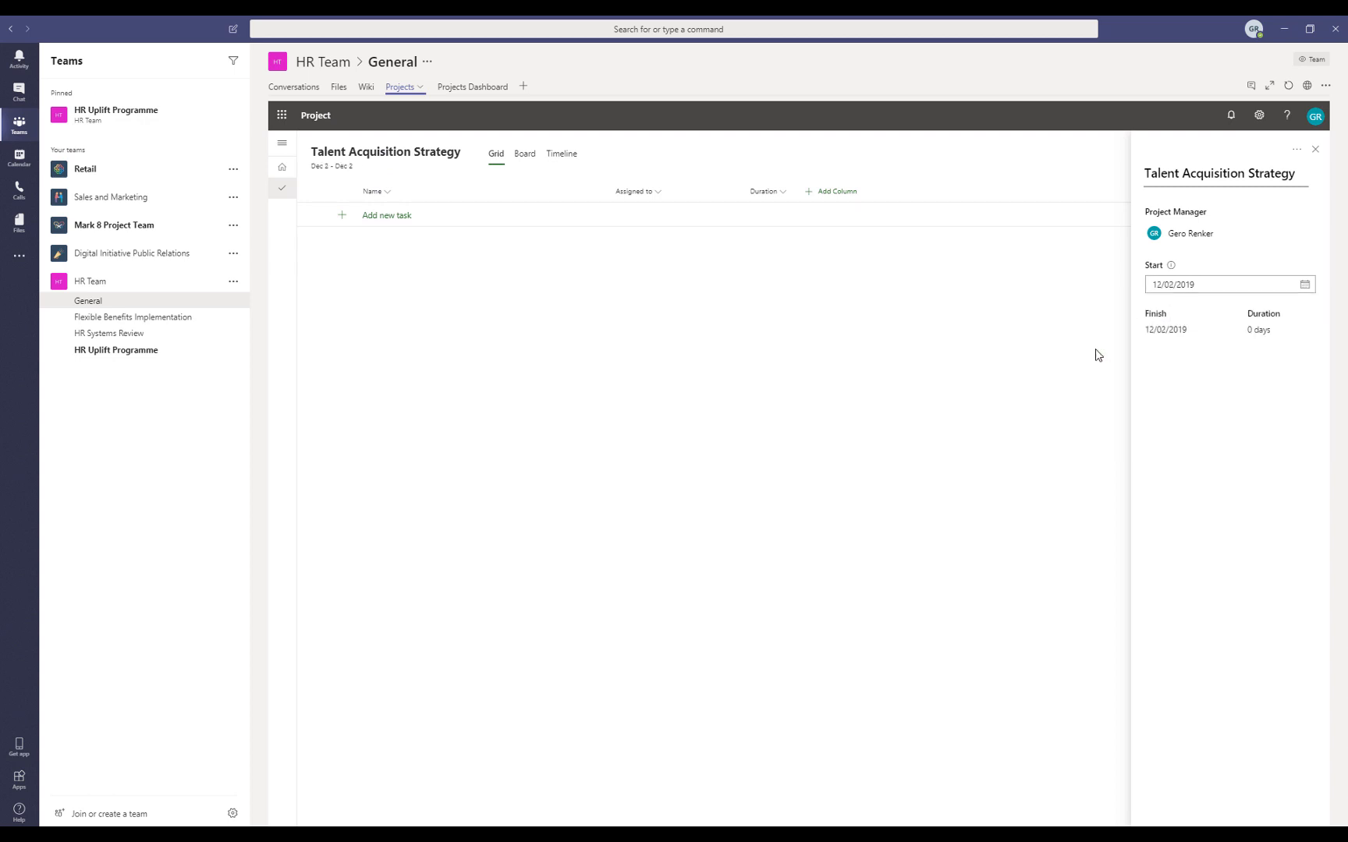
pyautogui.click(1316, 151)
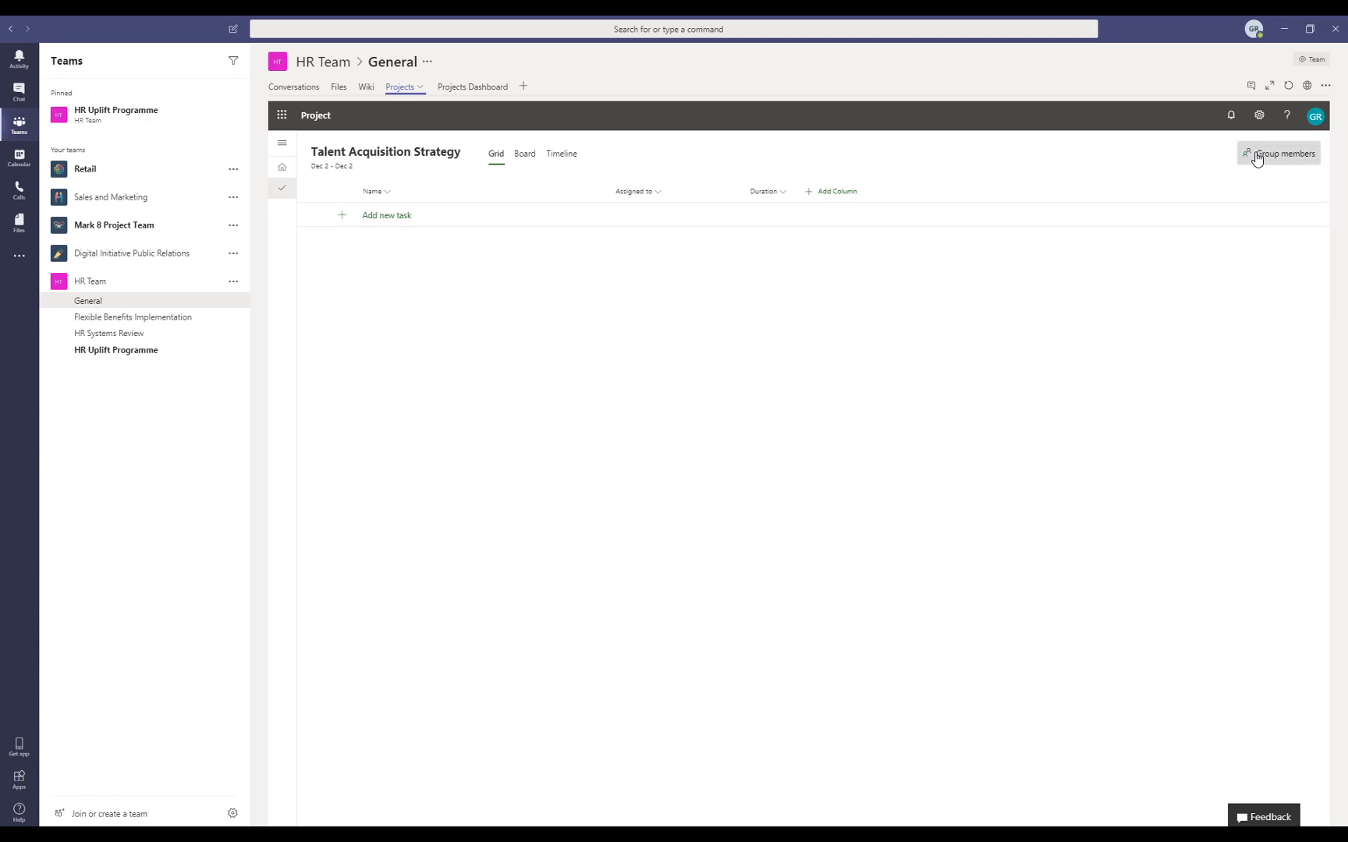
# - Add the project to the existing HR Team group
pyautogui.click(1256, 156)
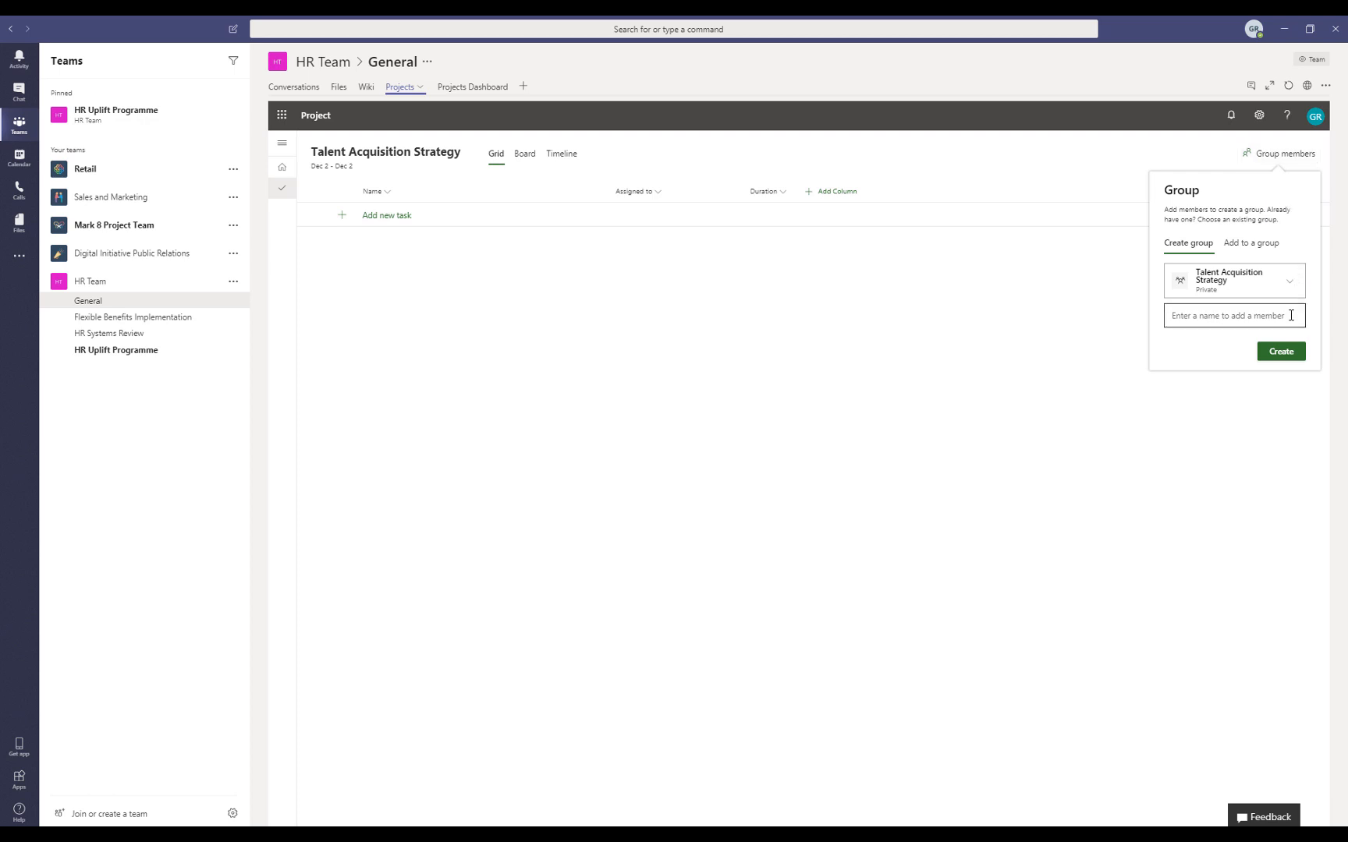
pyautogui.click(1248, 243)
pyautogui.click(1286, 289)
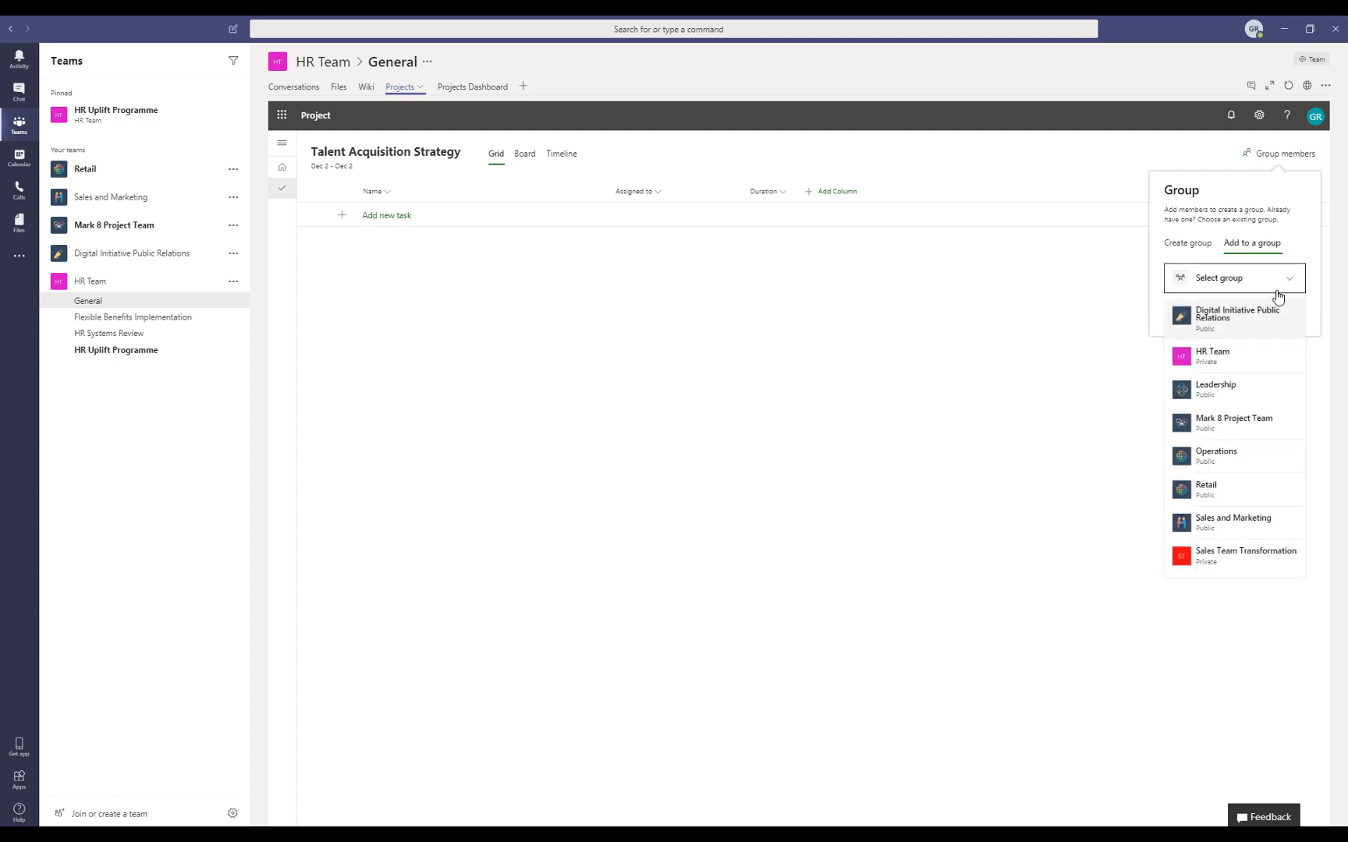
pyautogui.click(1214, 361)
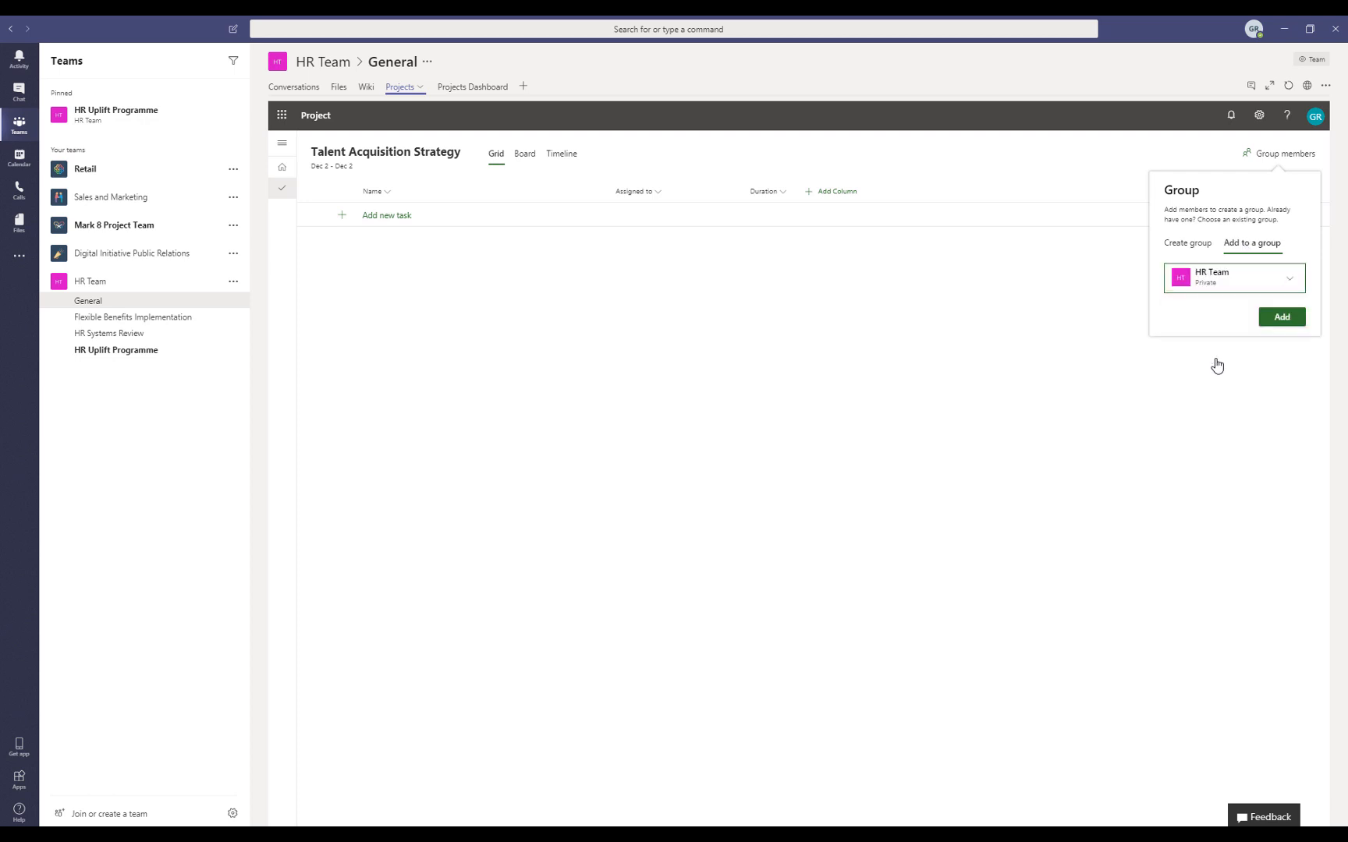
pyautogui.click(1279, 320)
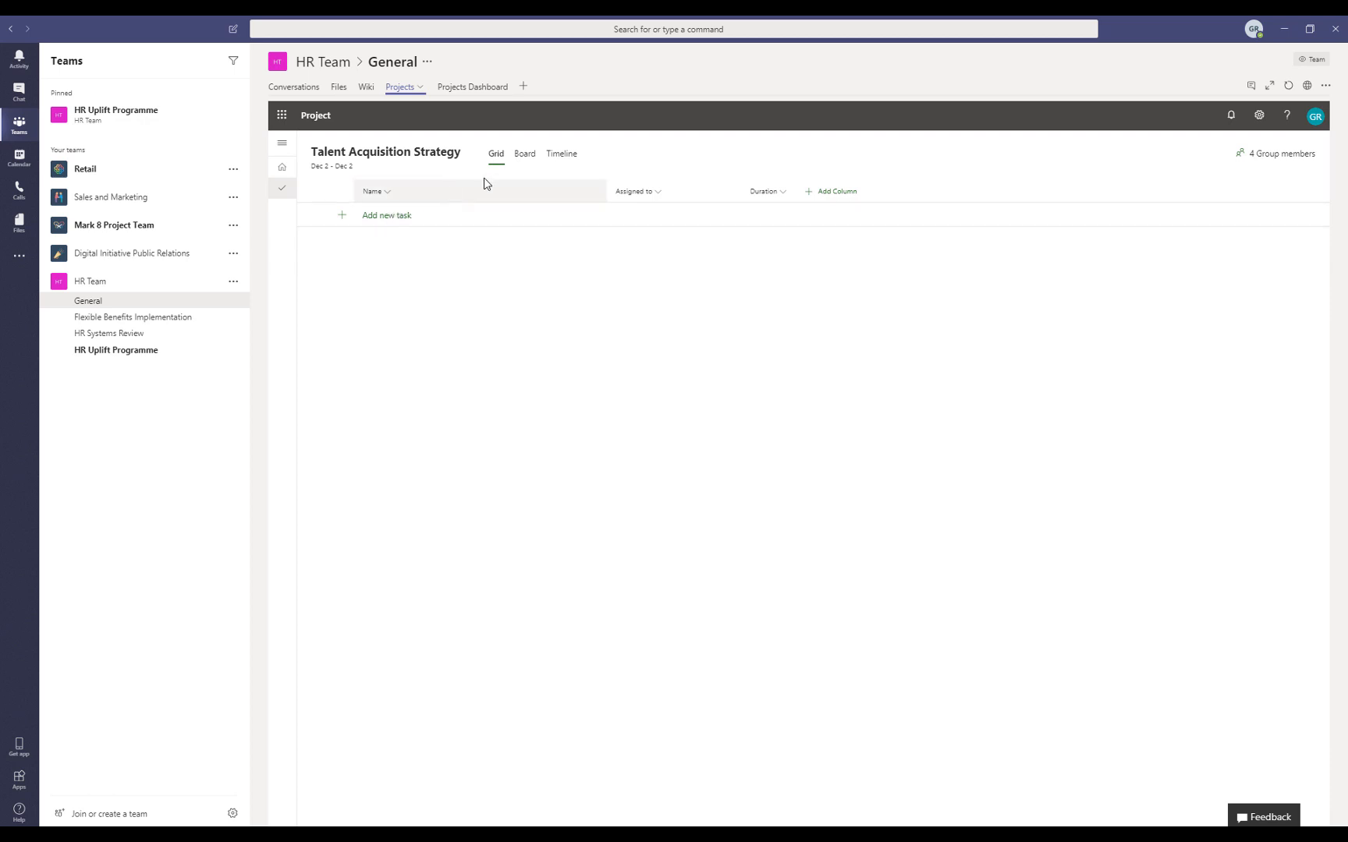
# - In the board view, add Not Started tasks "Identify organisational Goals", "Identify drivers and challenges", "Document talent management processes" and "Define new processes"
pyautogui.click(523, 157)
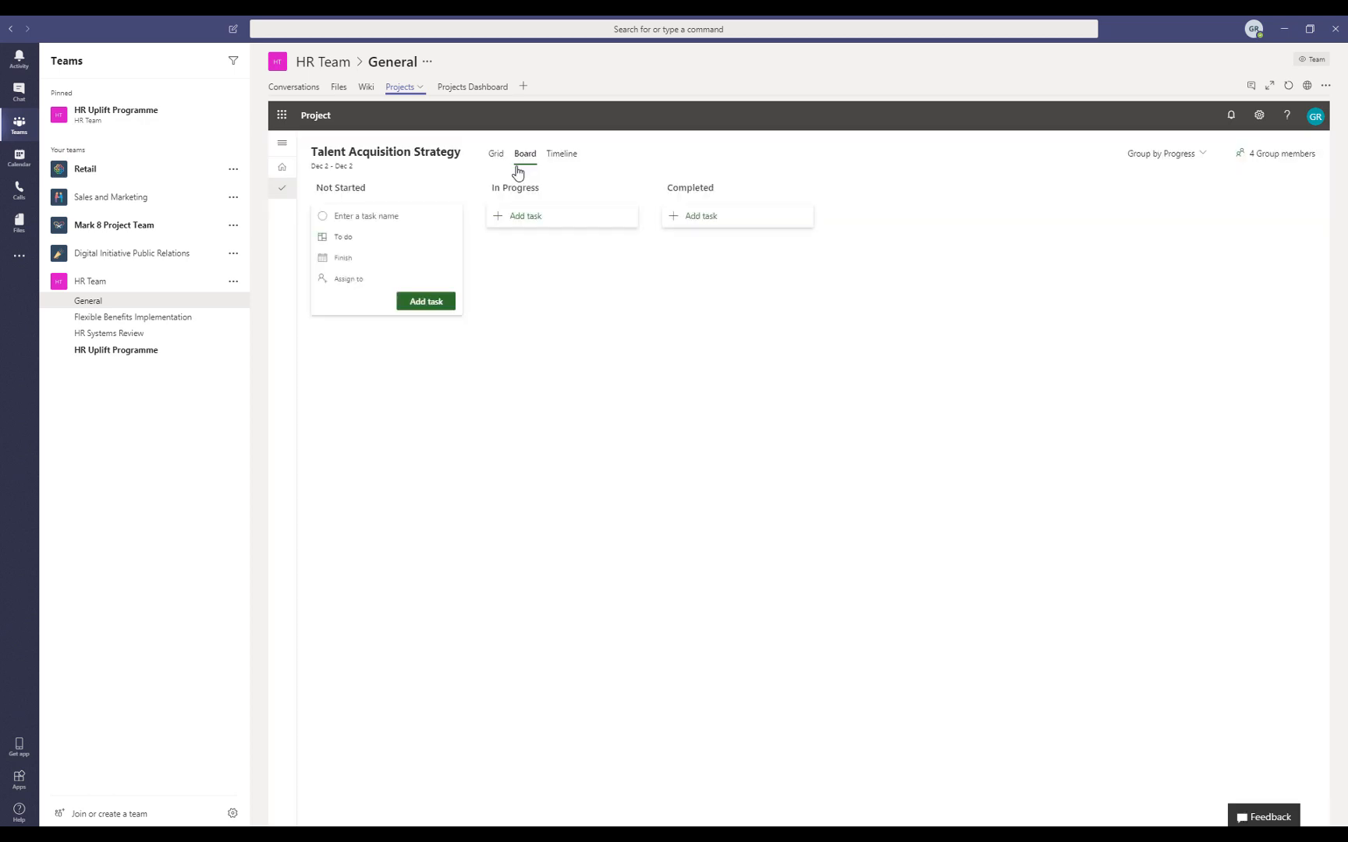
pyautogui.click(432, 303)
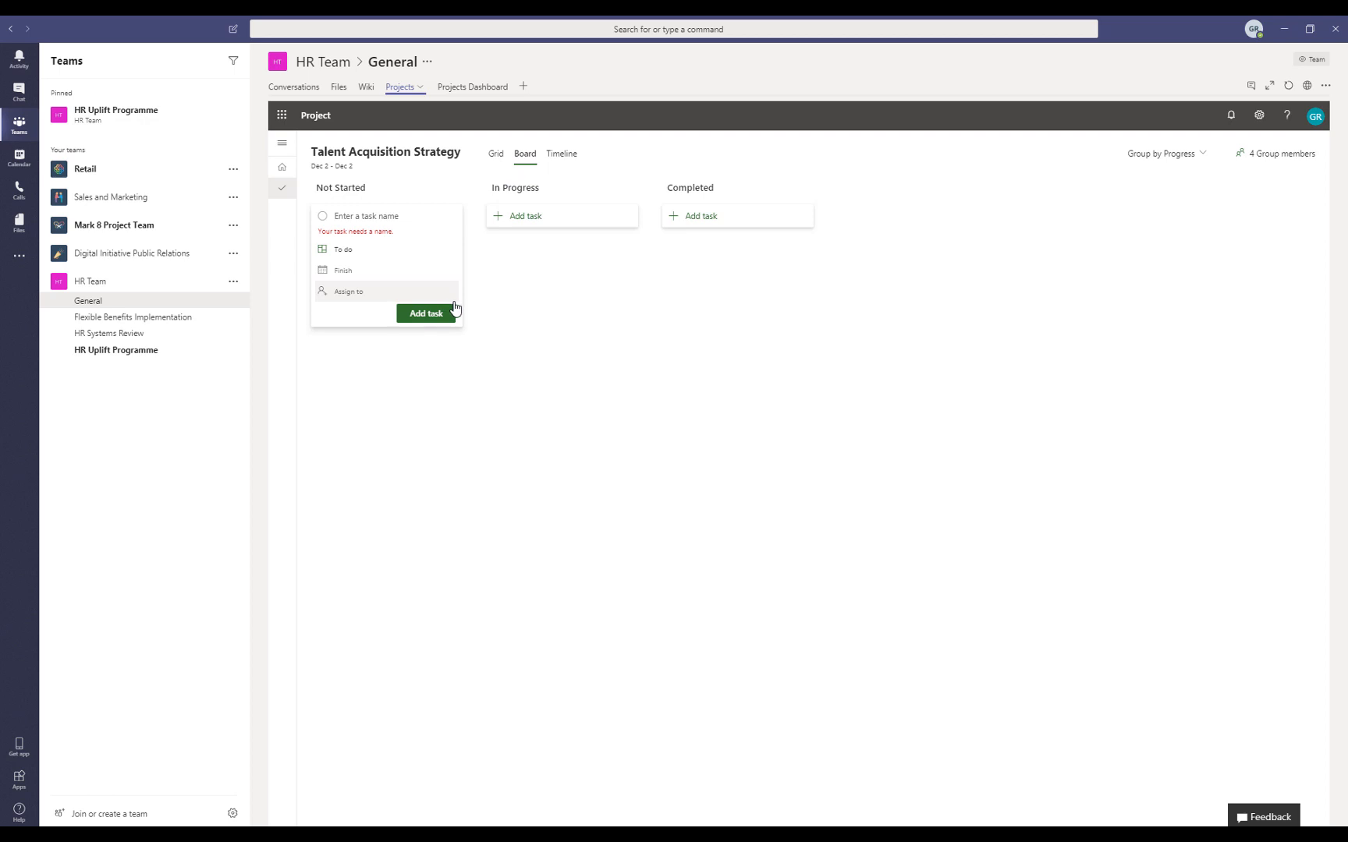
pyautogui.click(399, 214)
pyautogui.write('Identify organisational Goals')
pyautogui.press('Return')
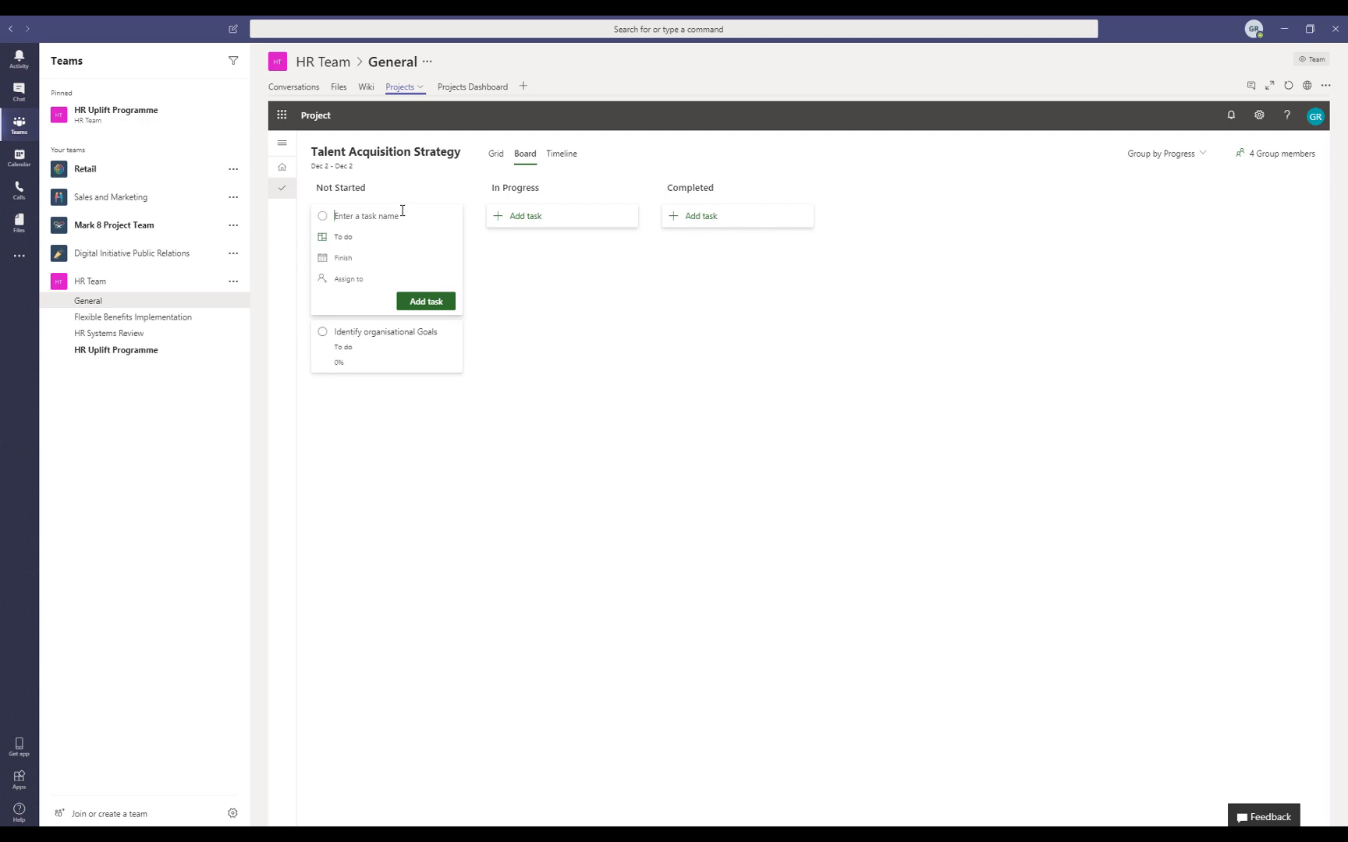
pyautogui.write('Identify drivers and challenges')
pyautogui.press('Return')
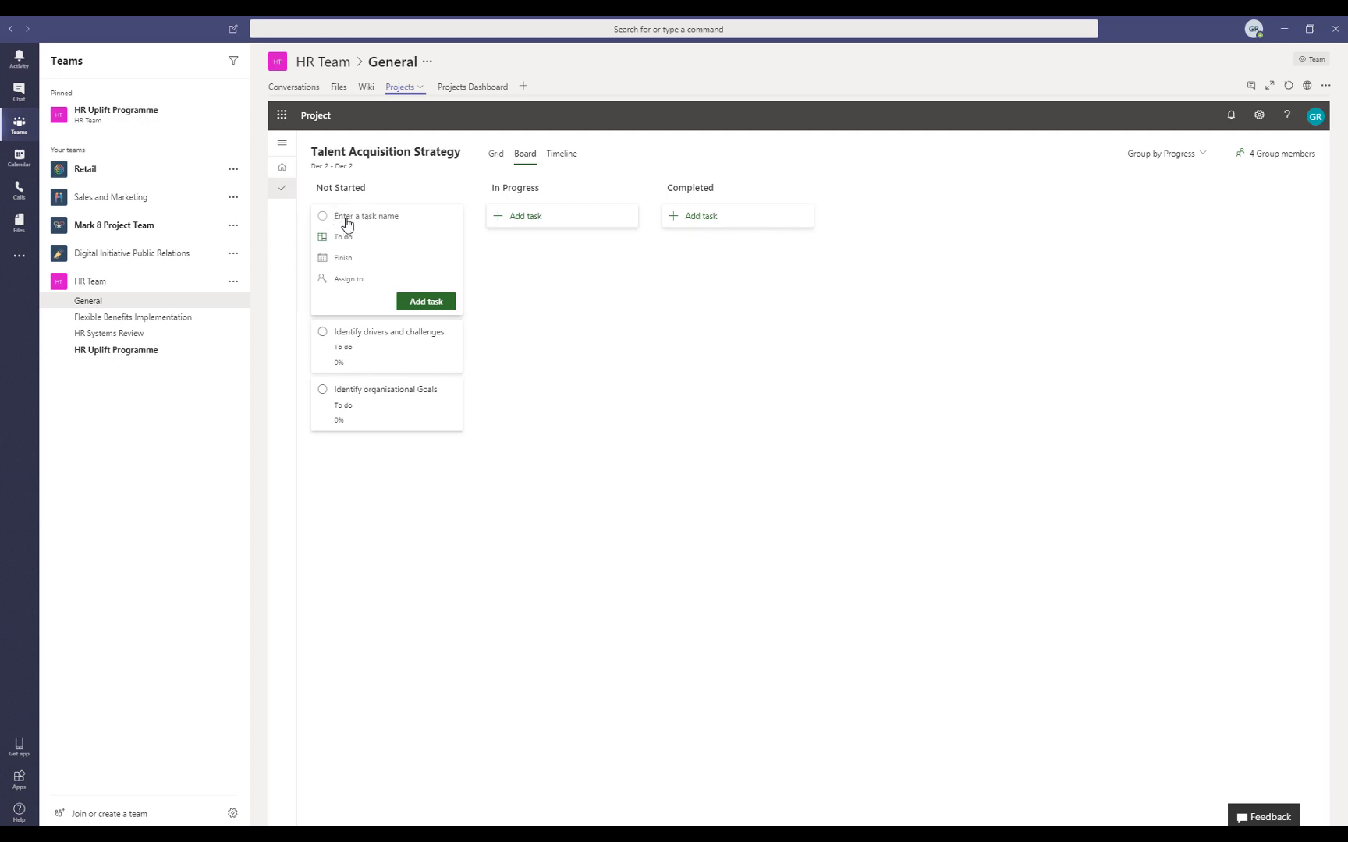
pyautogui.write('Define new processes')
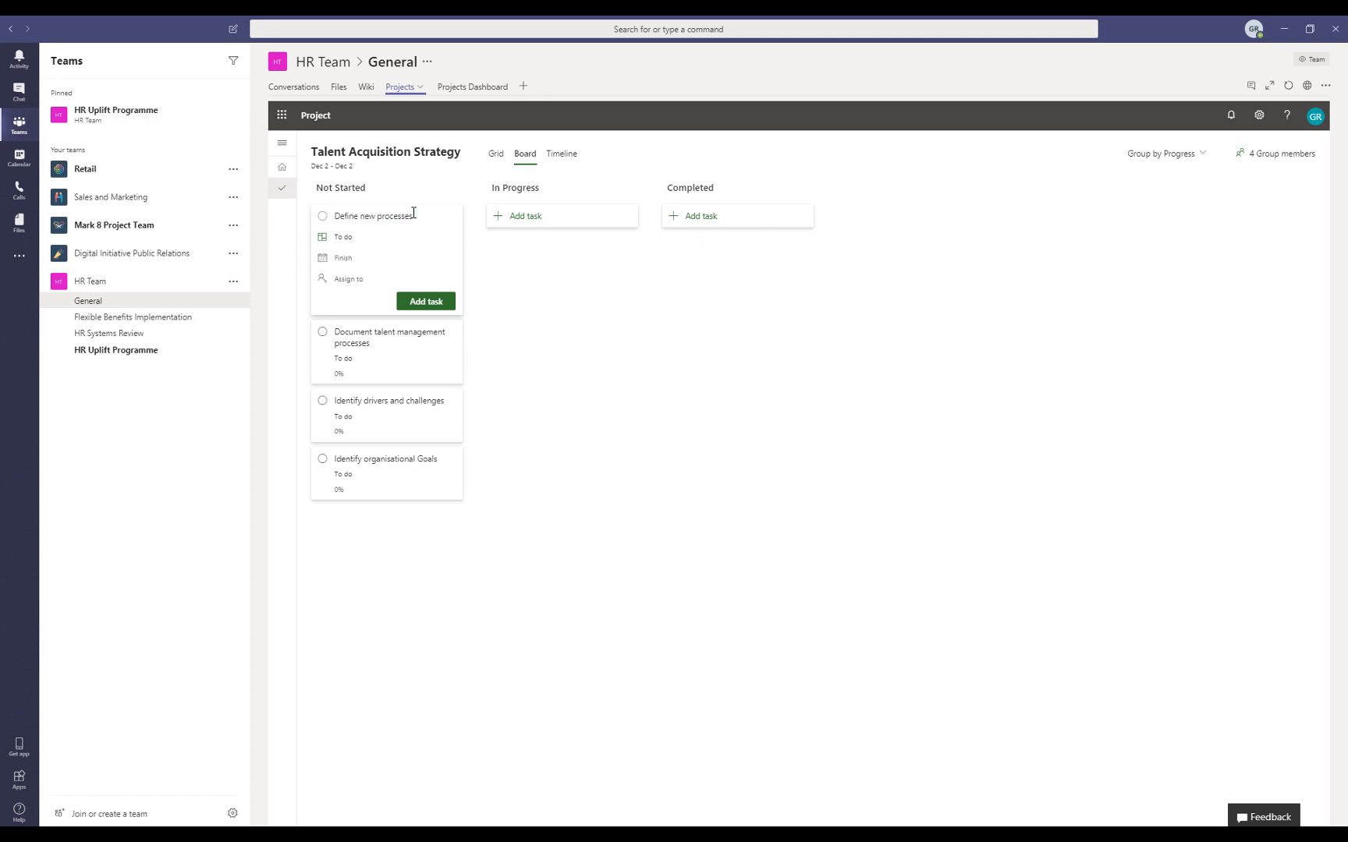
pyautogui.press('Return')
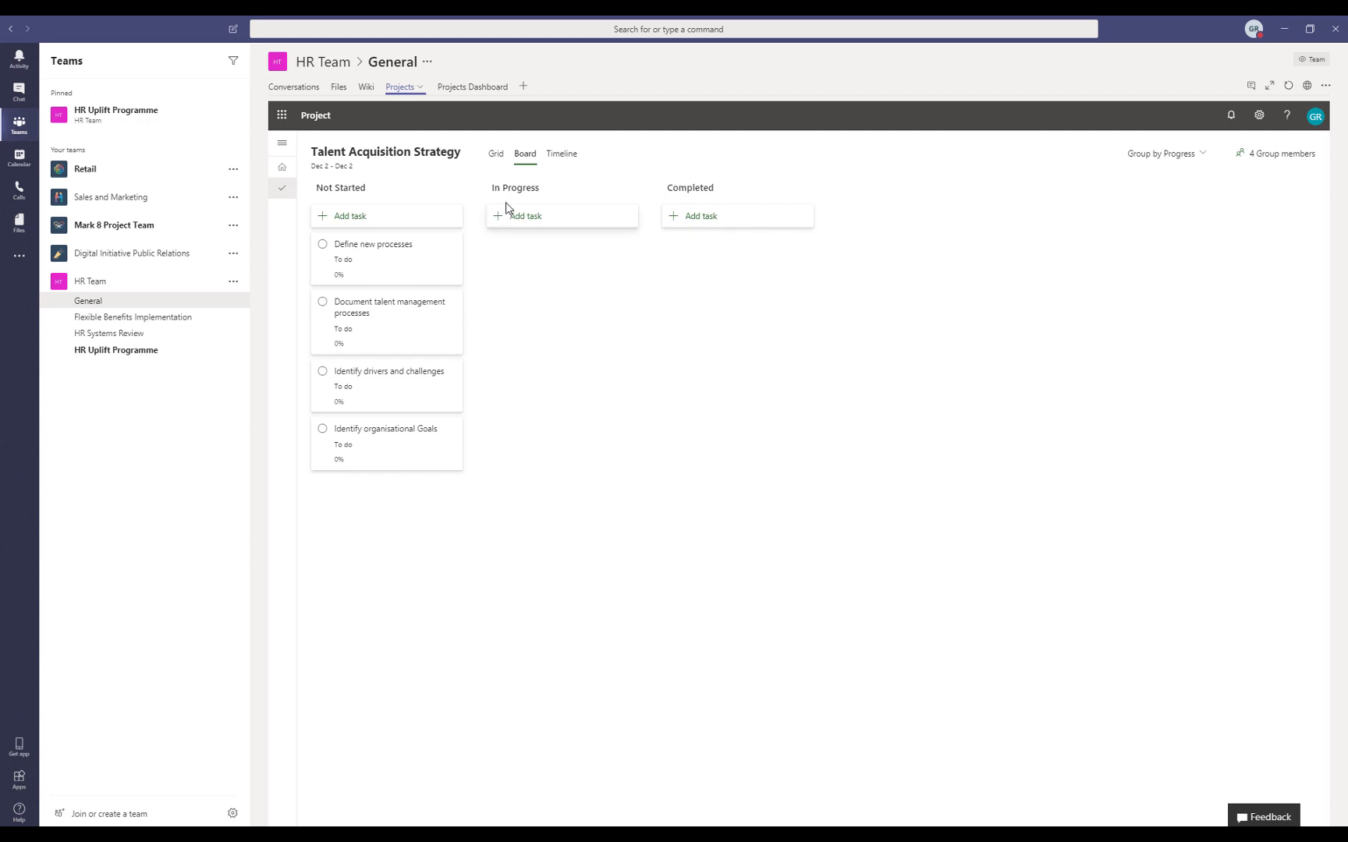
# - Add the "Depends on (before)" and "Finish" columns to the project's task grid
pyautogui.click(494, 156)
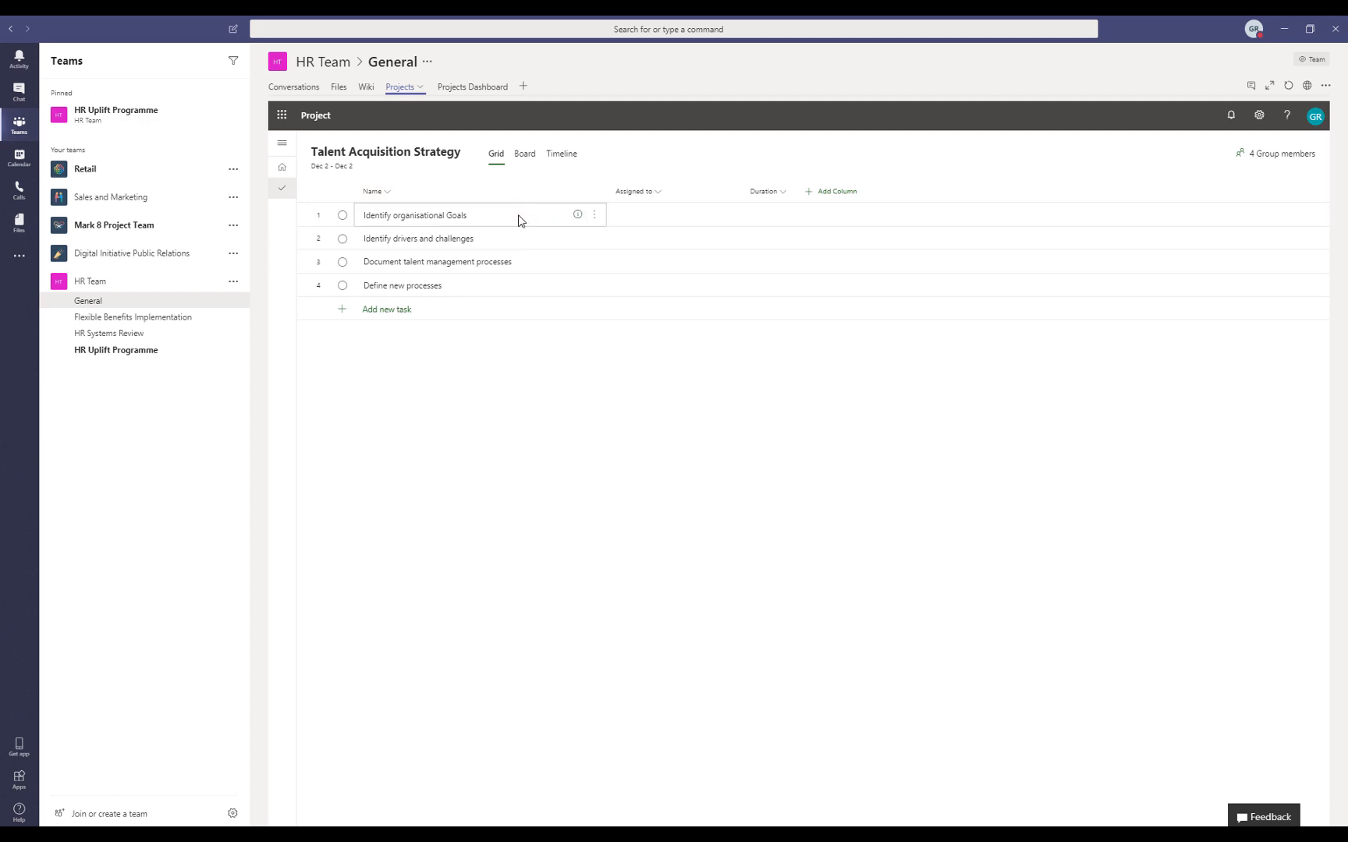
pyautogui.click(829, 193)
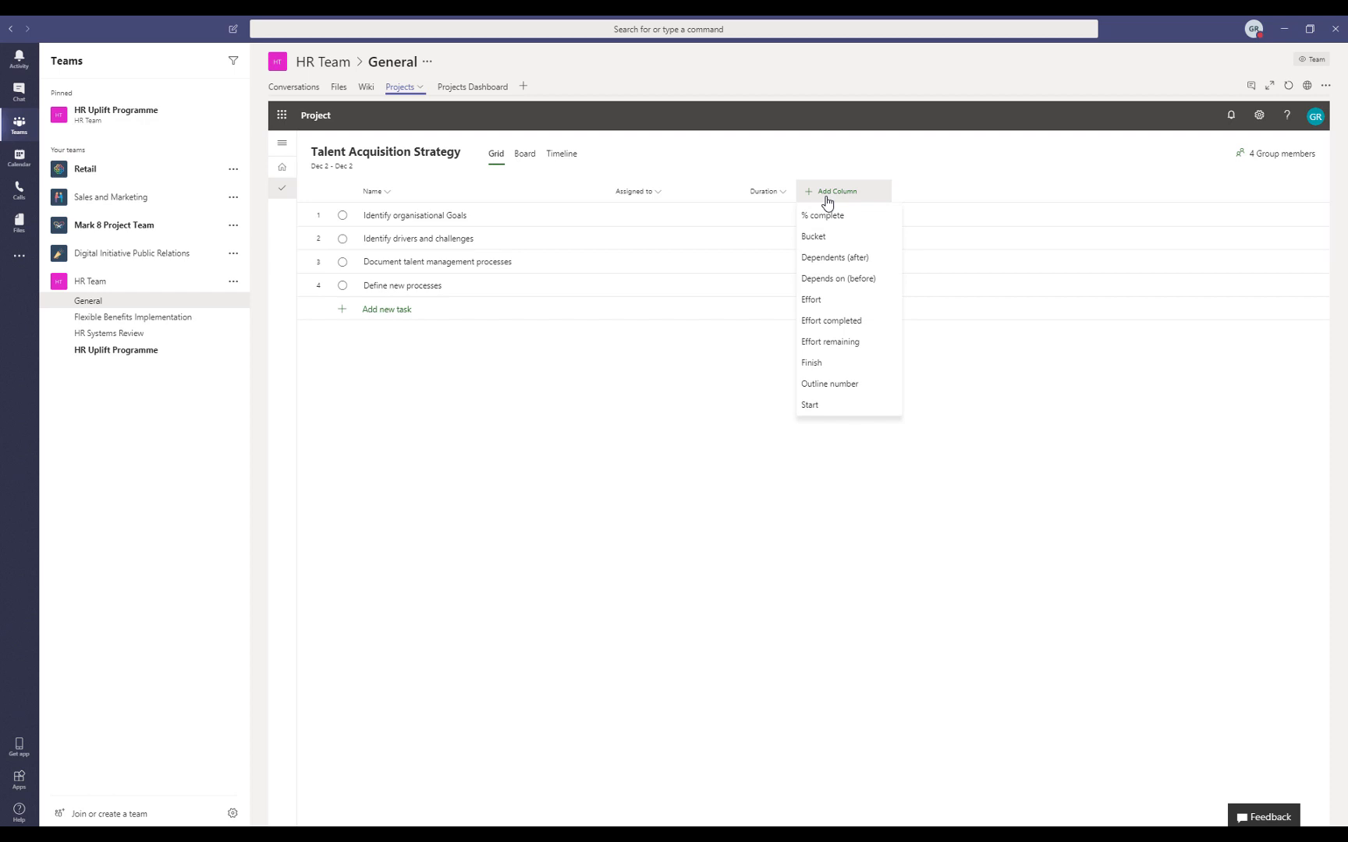
pyautogui.click(840, 282)
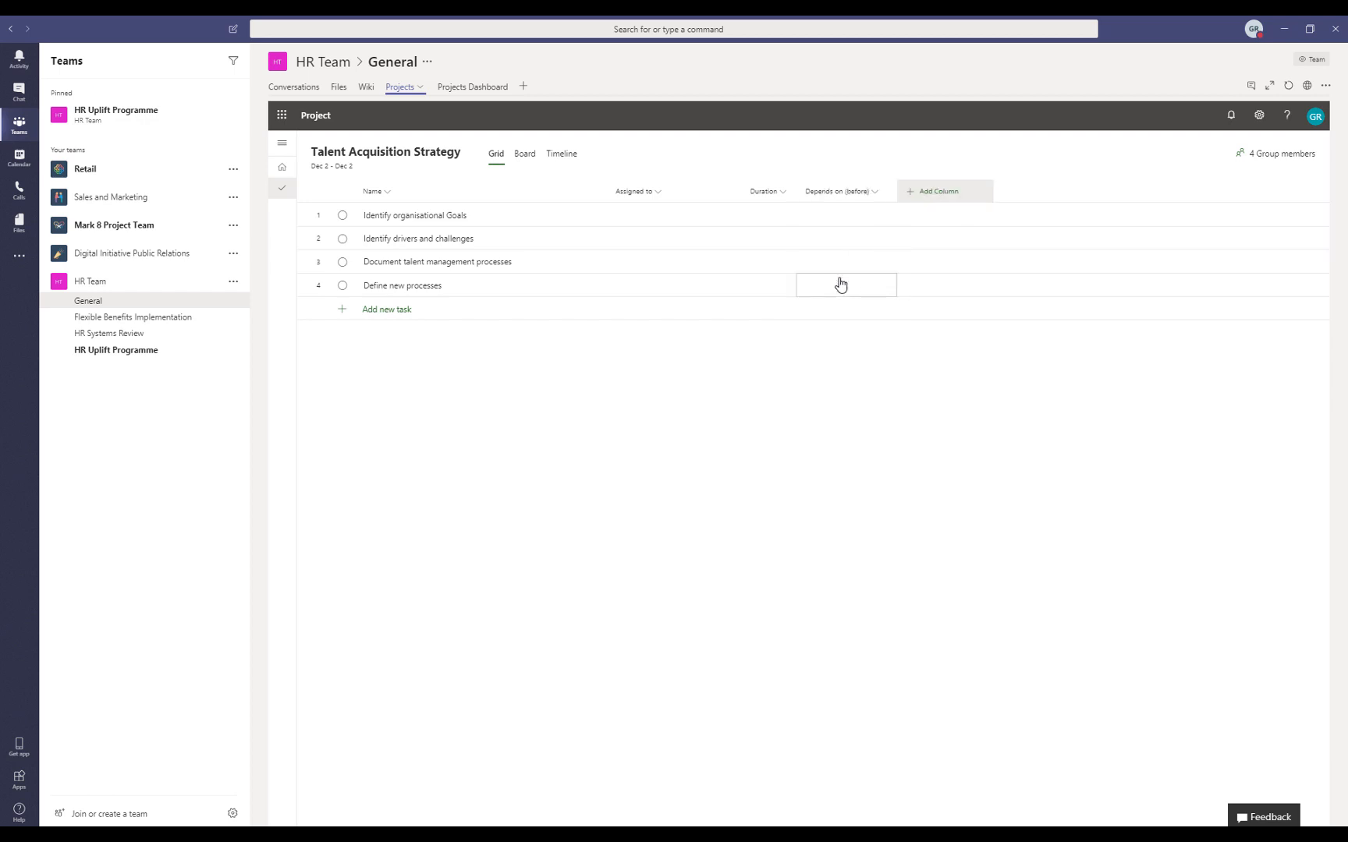
pyautogui.click(926, 196)
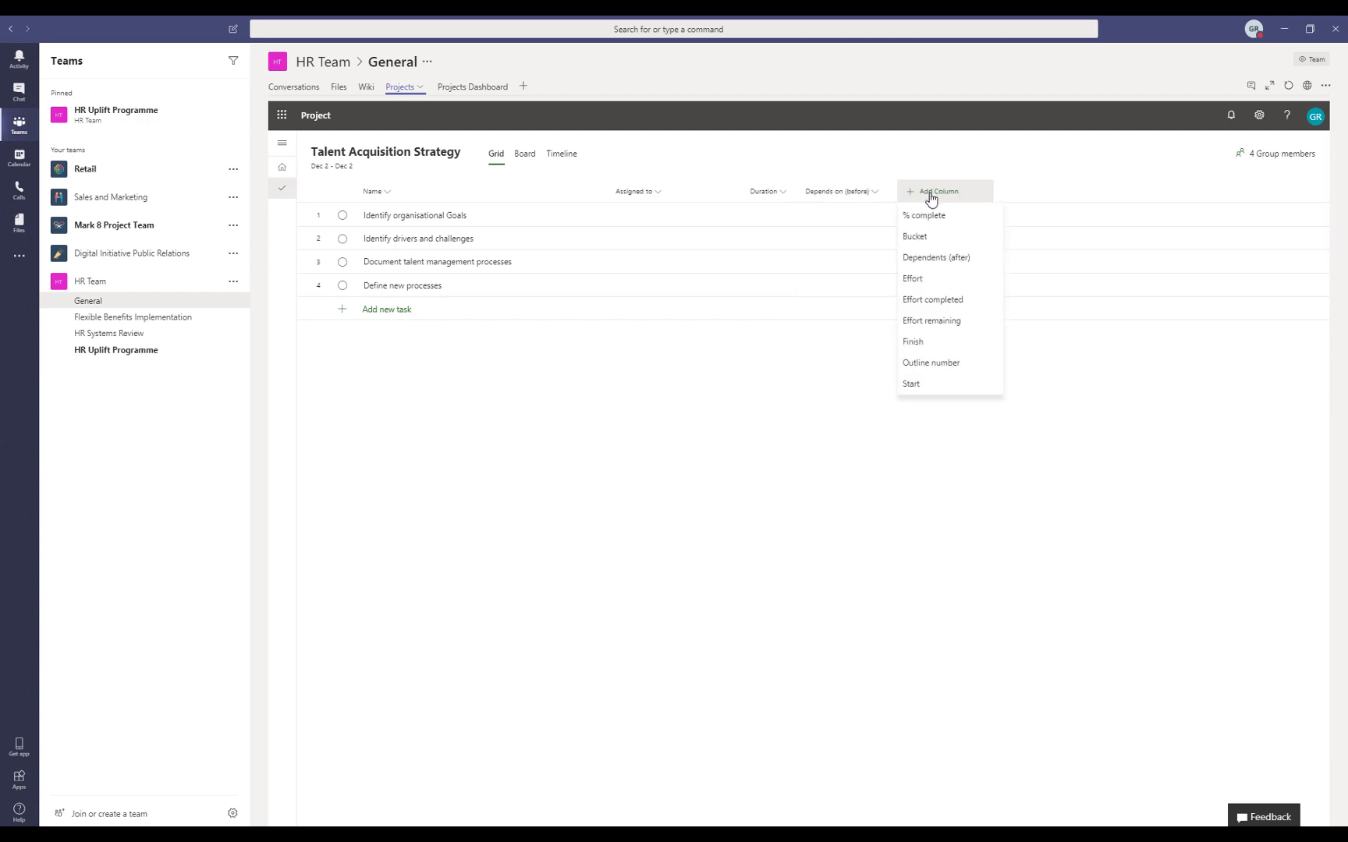
pyautogui.click(922, 345)
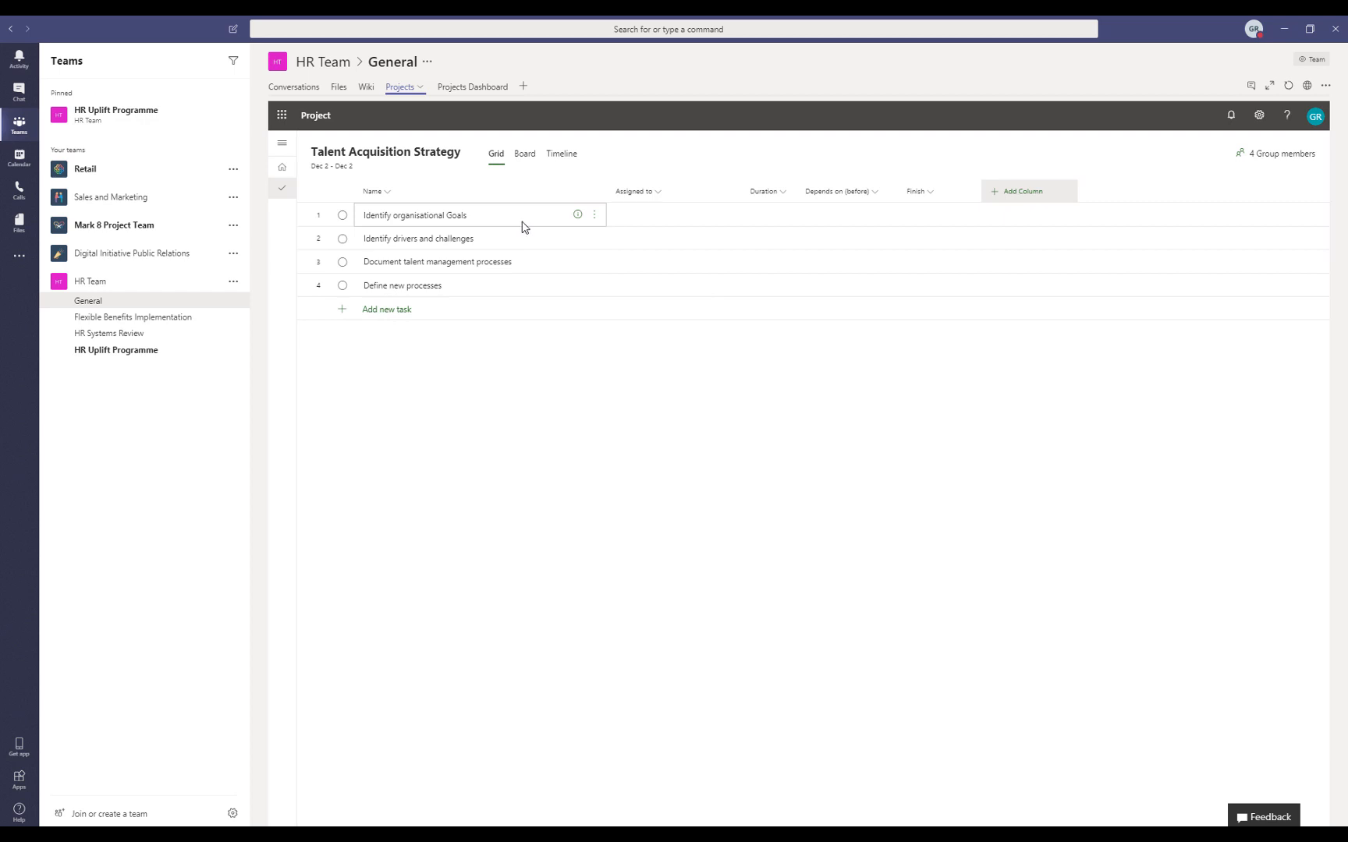
# - Assign the "Identify organisational Goals" task to the last listed team member through its task details
pyautogui.click(579, 220)
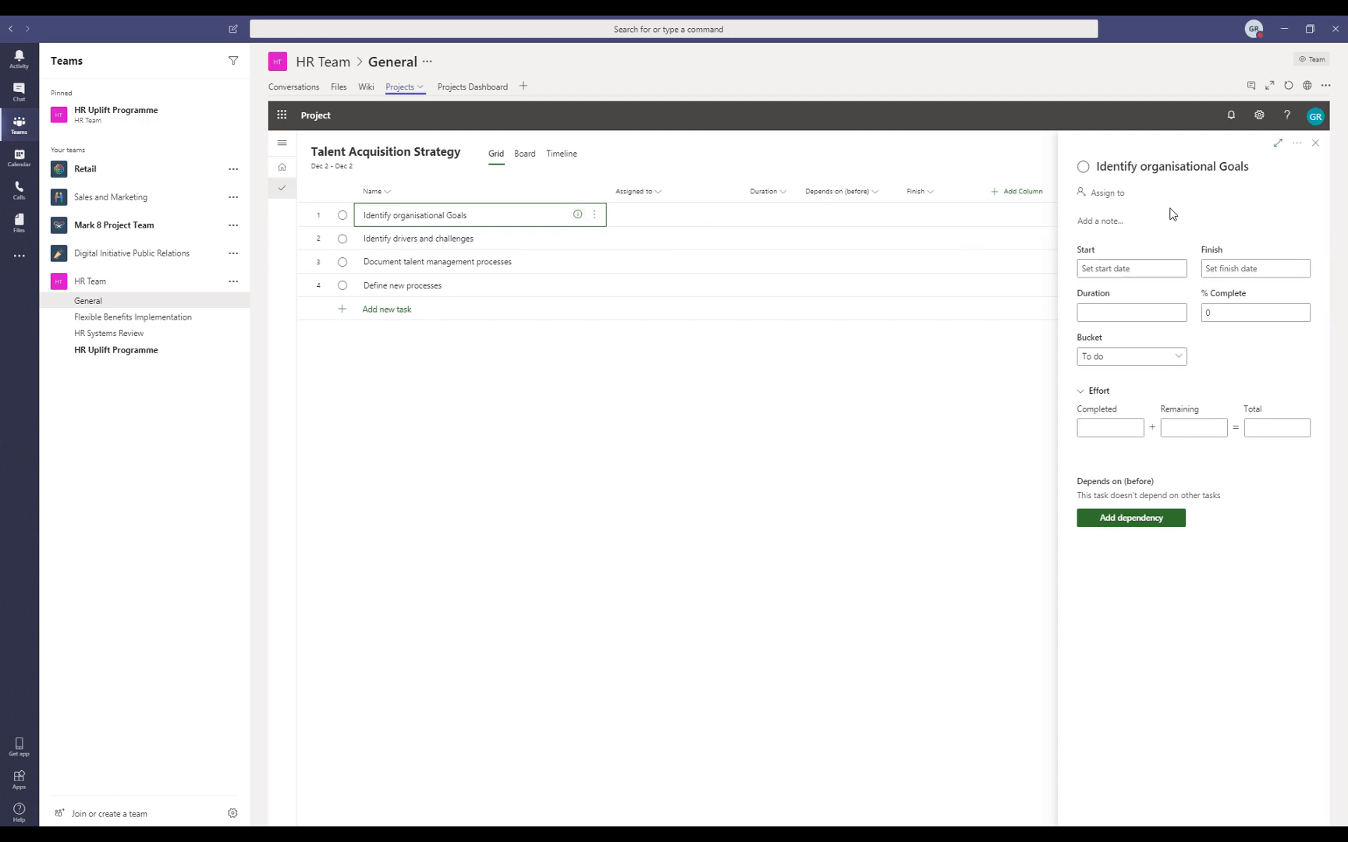
pyautogui.click(1111, 202)
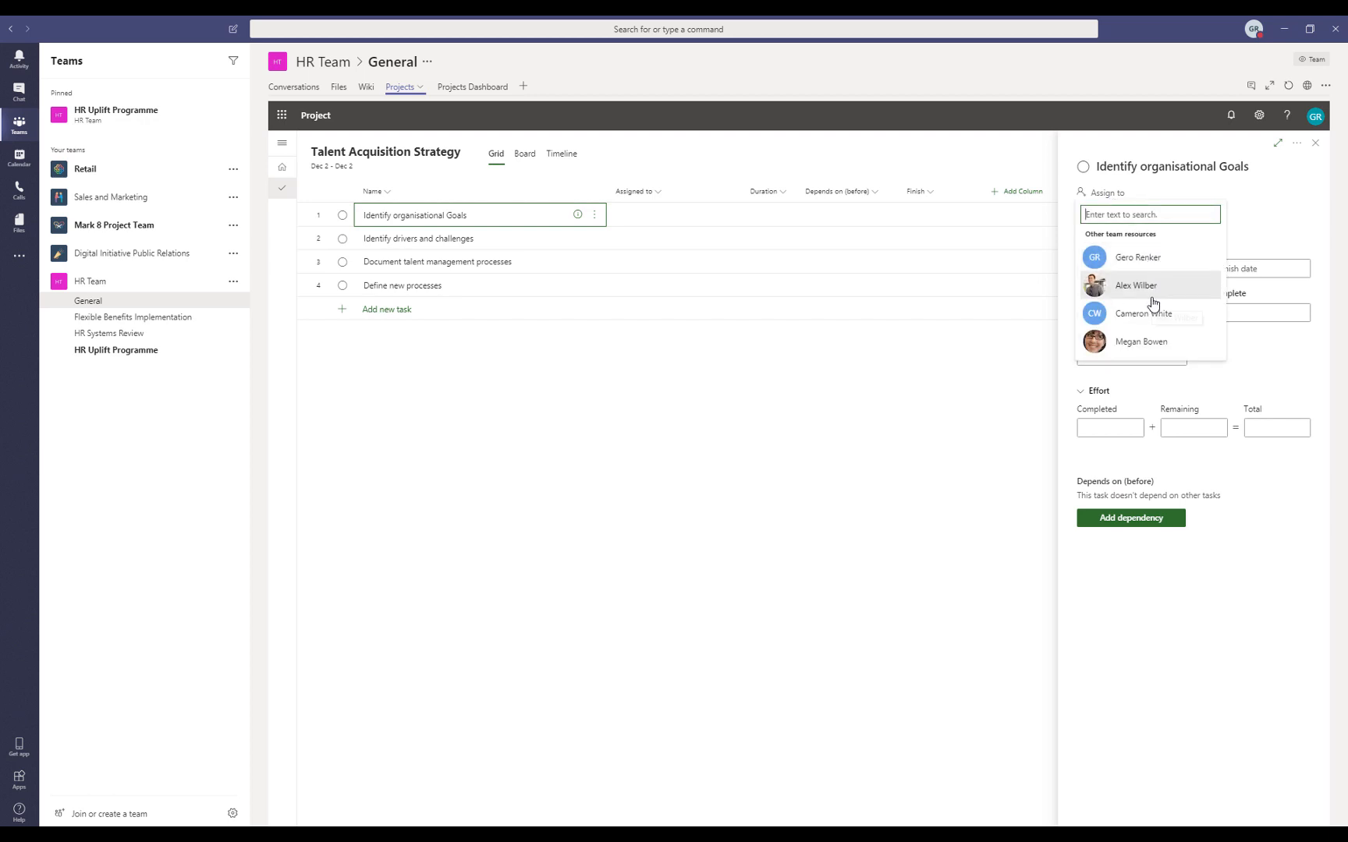
pyautogui.click(1149, 348)
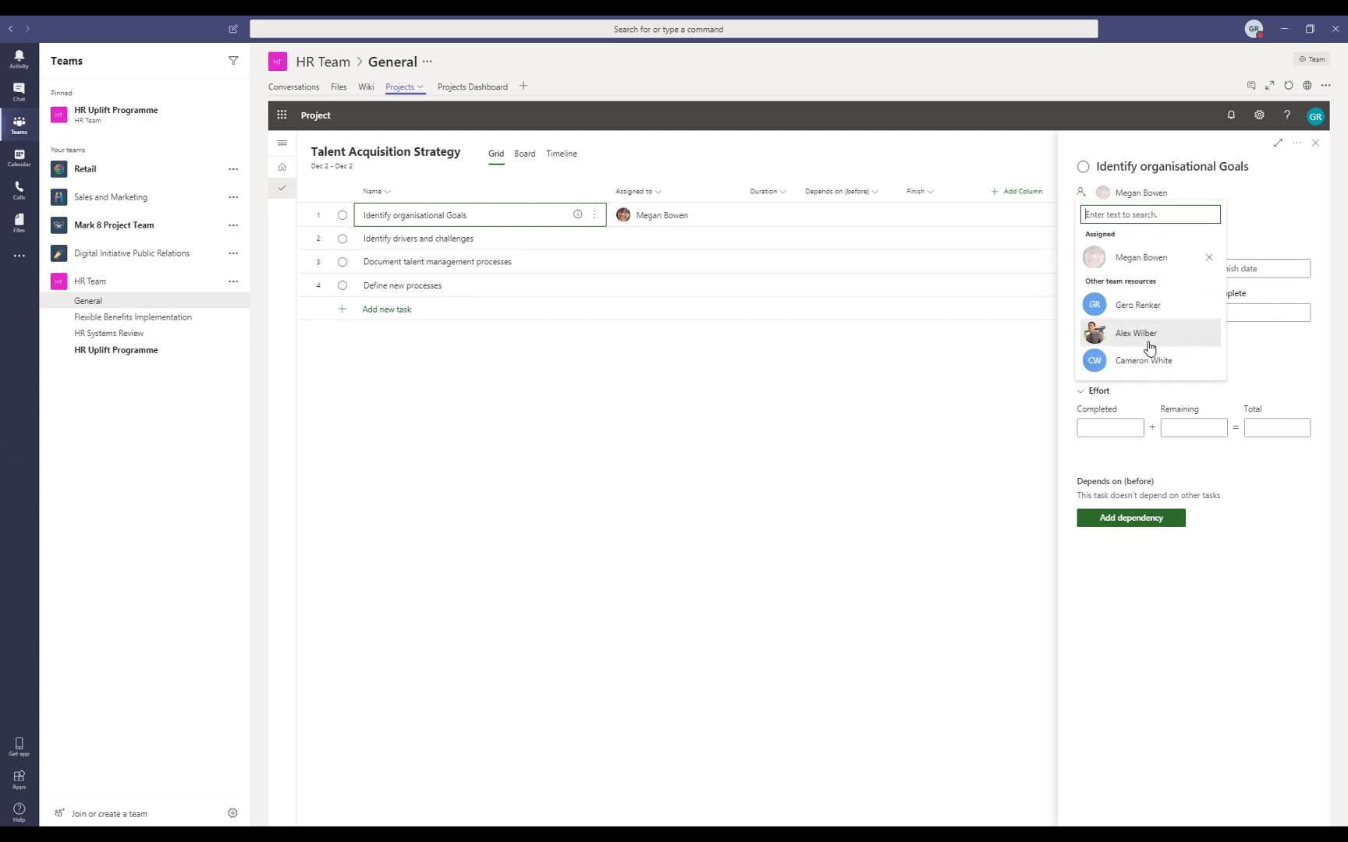
pyautogui.click(1237, 190)
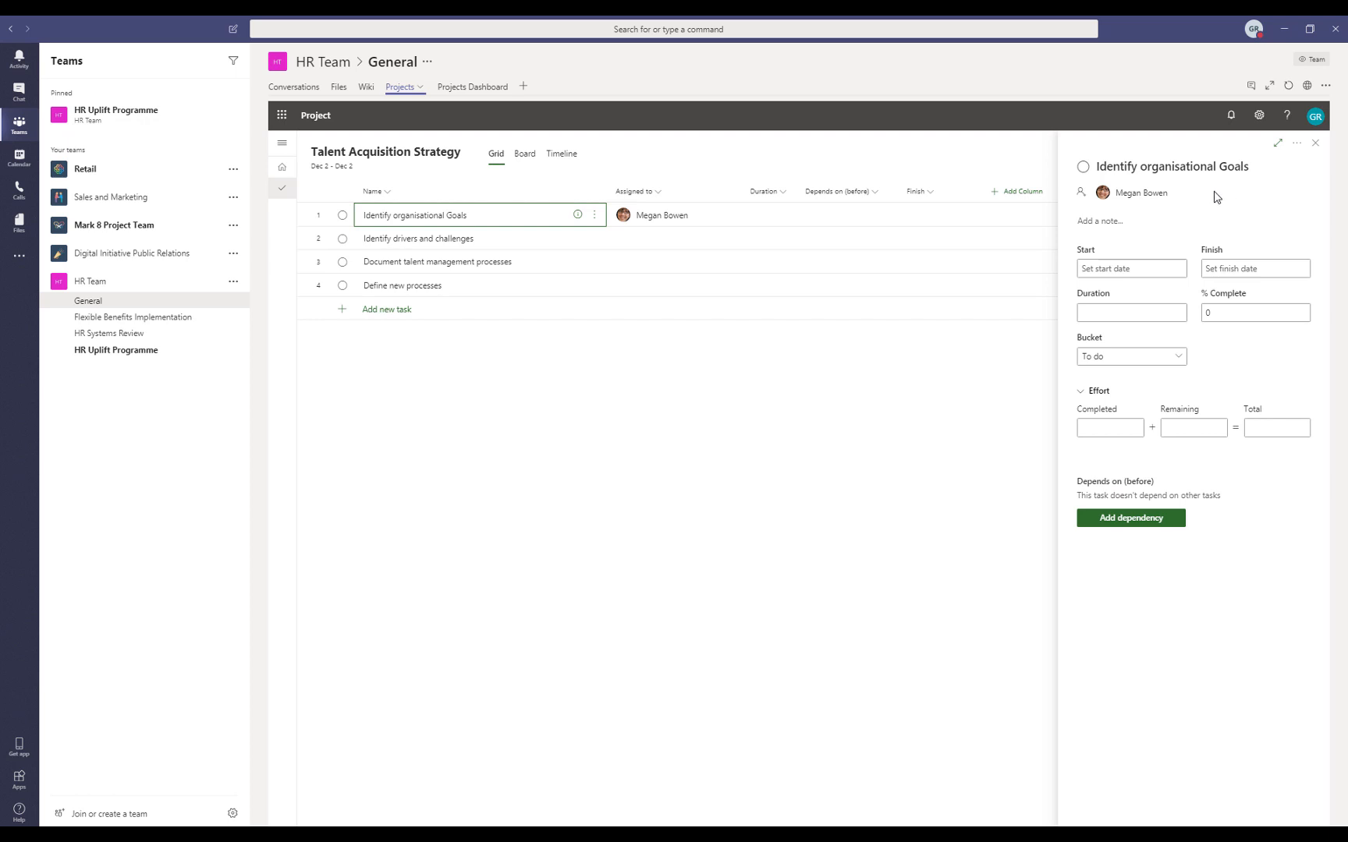
pyautogui.click(1315, 145)
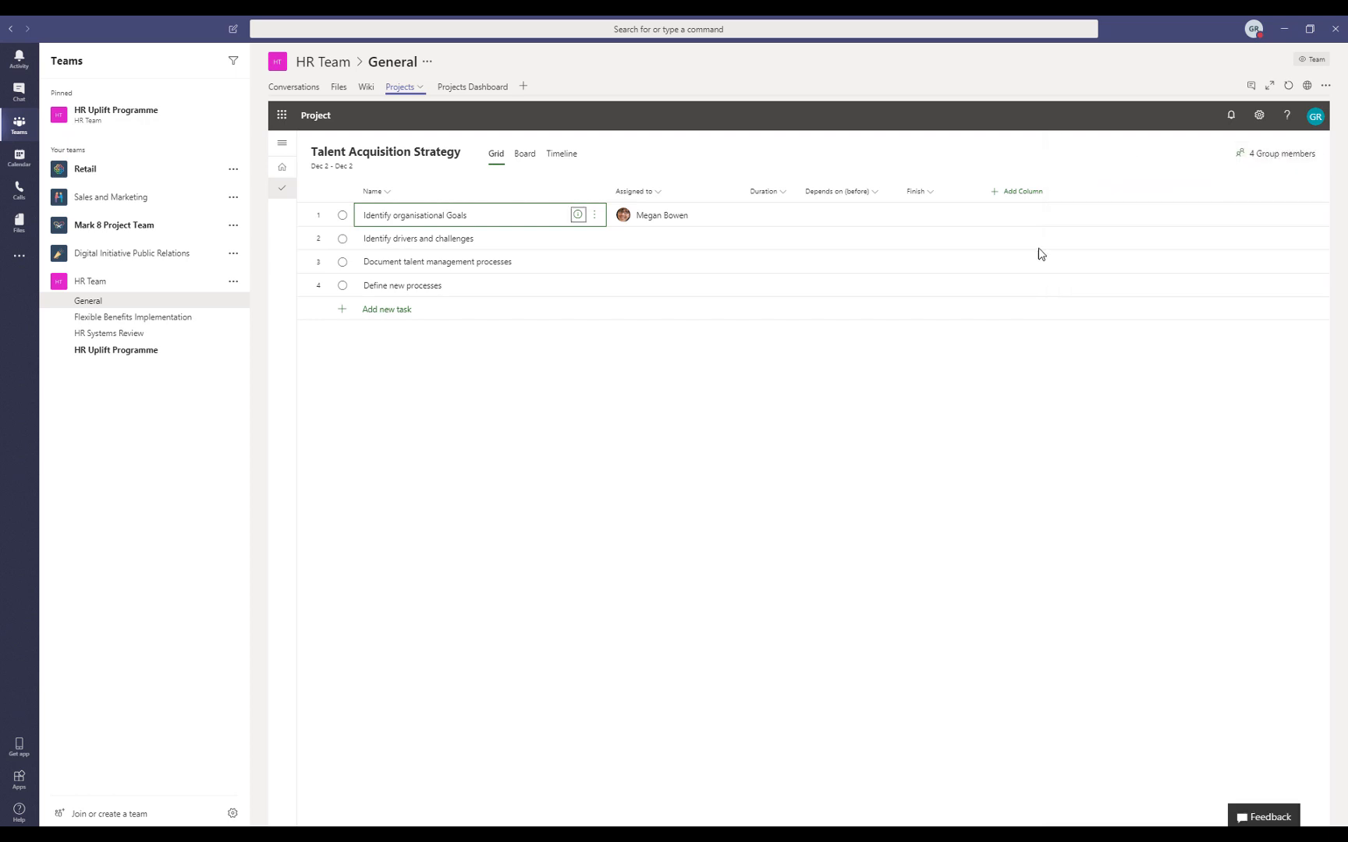
# - Set the durations of the first three tasks in the grid to 9, 9 and 5 days
pyautogui.click(764, 223)
pyautogui.write('9')
pyautogui.press('Return')
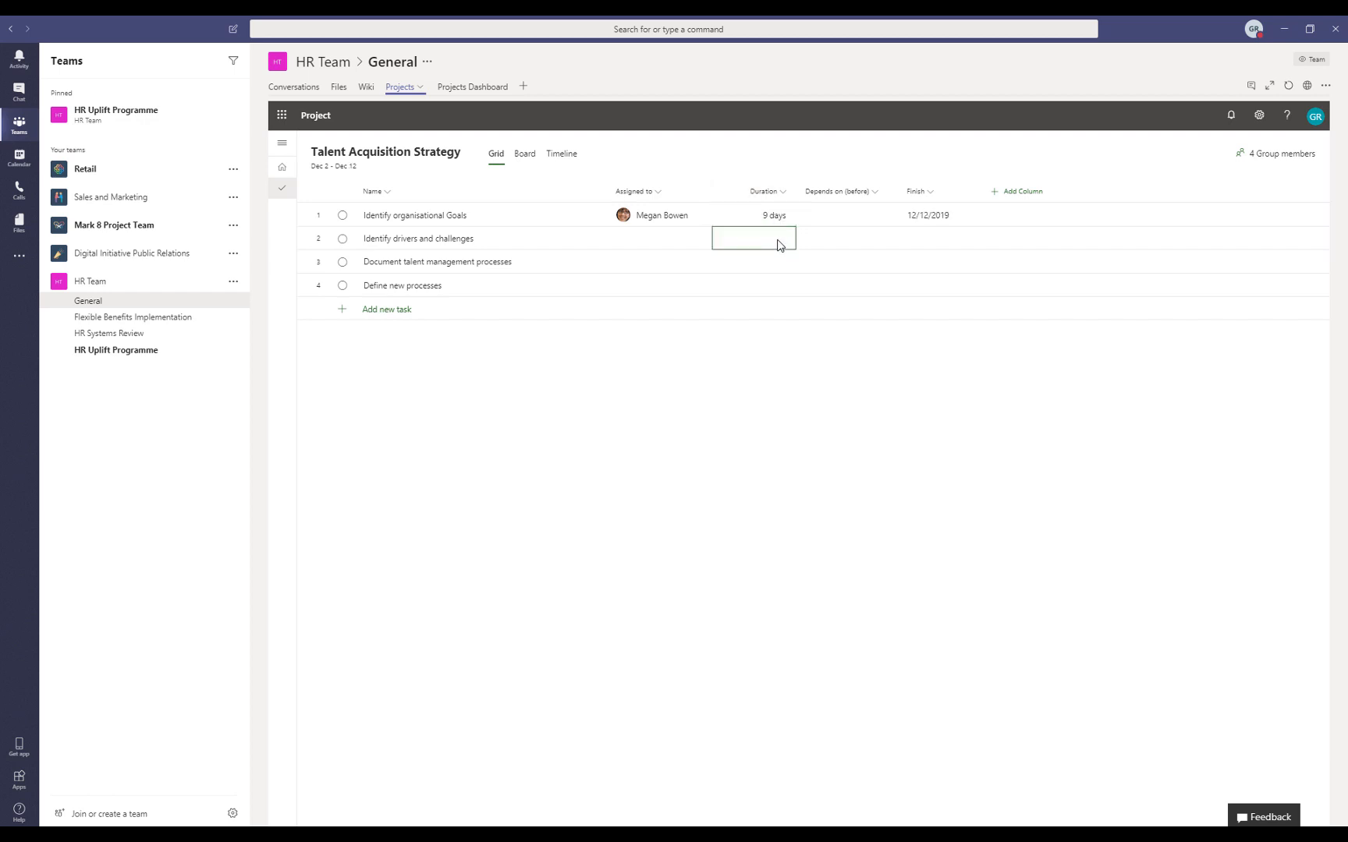
pyautogui.write('9')
pyautogui.press('Return')
pyautogui.write('5')
pyautogui.press('Return')
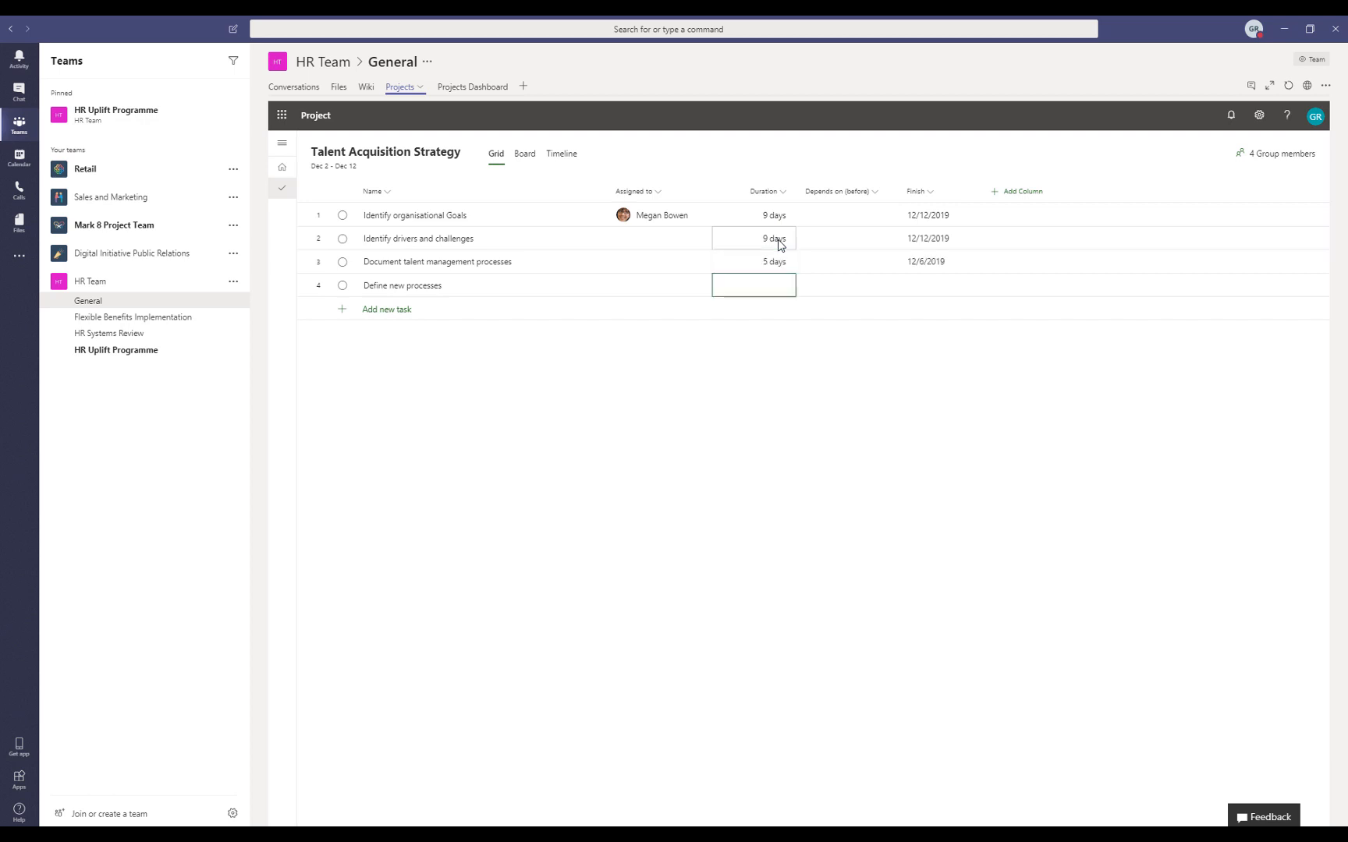
# - Set the duration of "Define new processes" to 8 days and of "Implement new processes" to 4 days
pyautogui.click(778, 291)
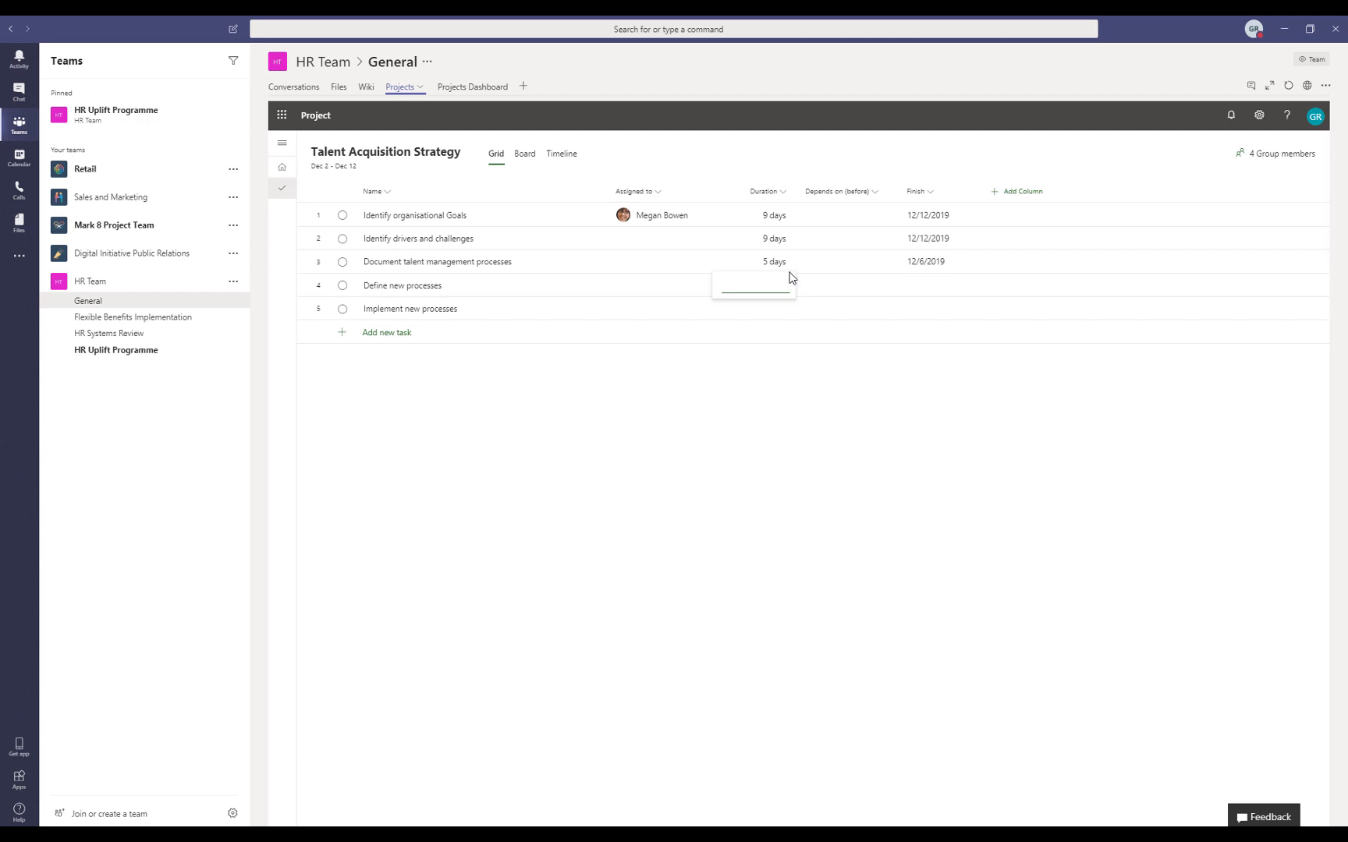
pyautogui.press('Return')
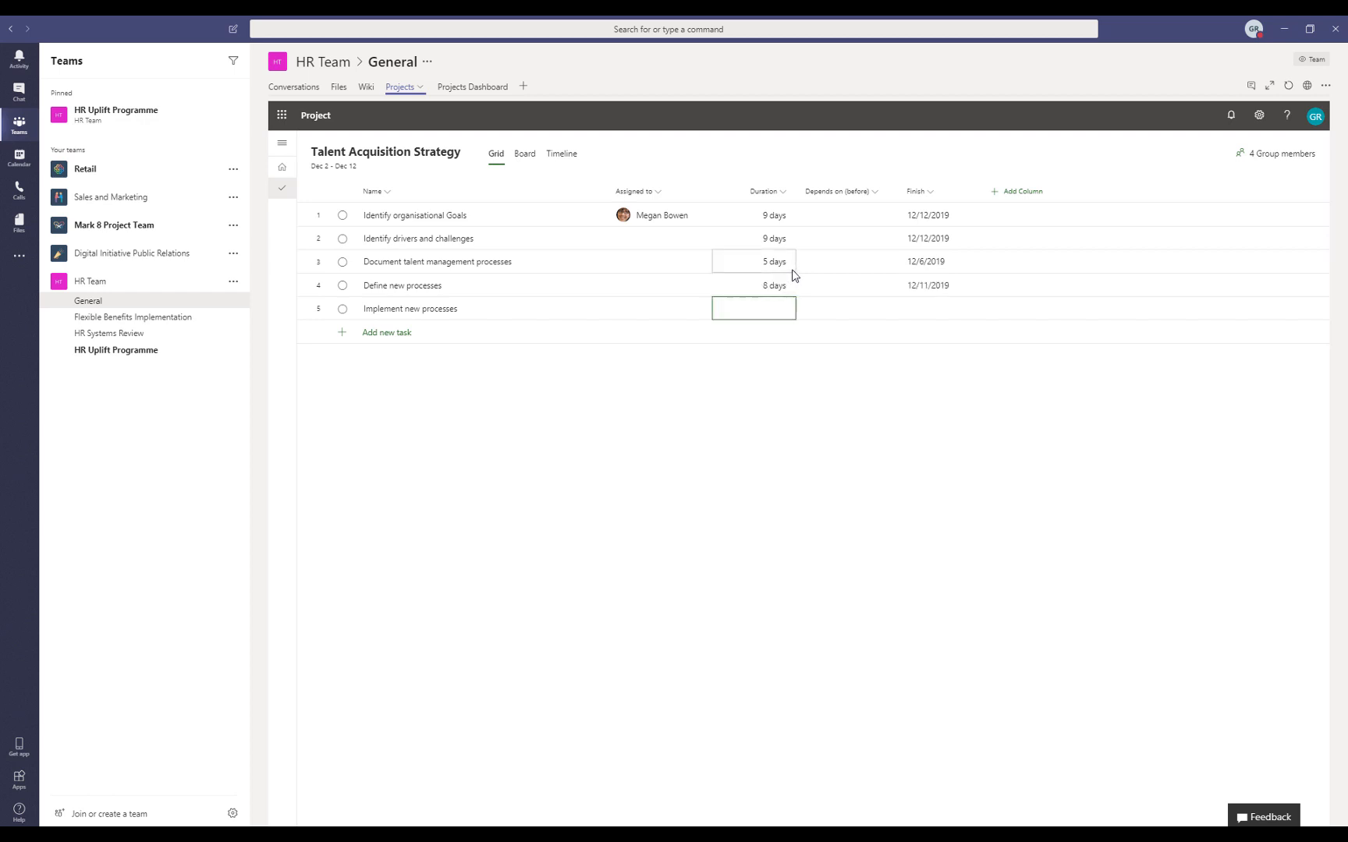
pyautogui.write('4')
pyautogui.press('Return')
# - Assign the "Identify drivers and challenges" task to the same team member as "Identify organisational Goals"
pyautogui.click(694, 240)
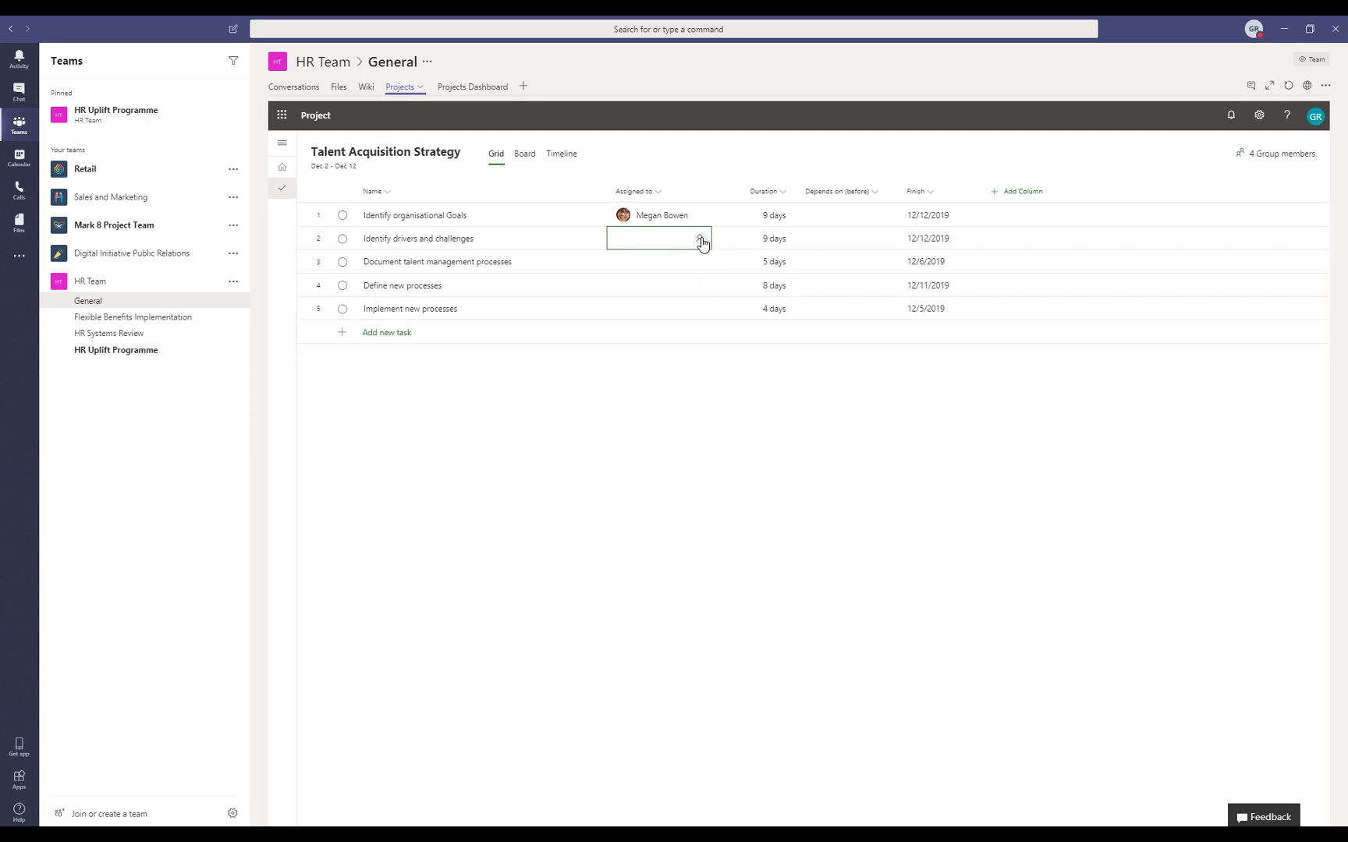
pyautogui.click(701, 240)
pyautogui.click(681, 340)
pyautogui.click(794, 382)
# - Assign the "Document talent management processes" task to the second team member offered in its assignment list
pyautogui.click(696, 262)
pyautogui.click(701, 261)
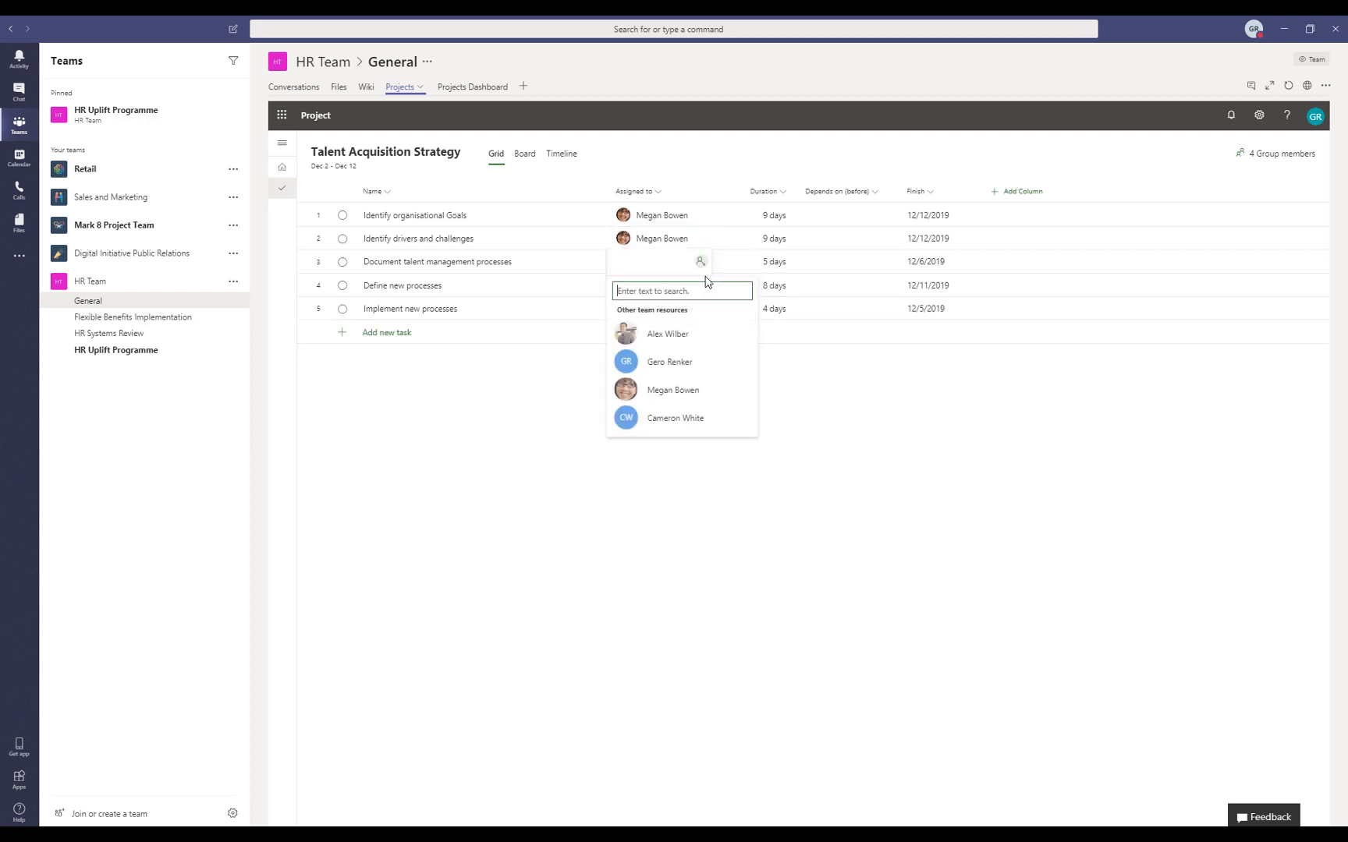
pyautogui.click(669, 362)
pyautogui.click(812, 408)
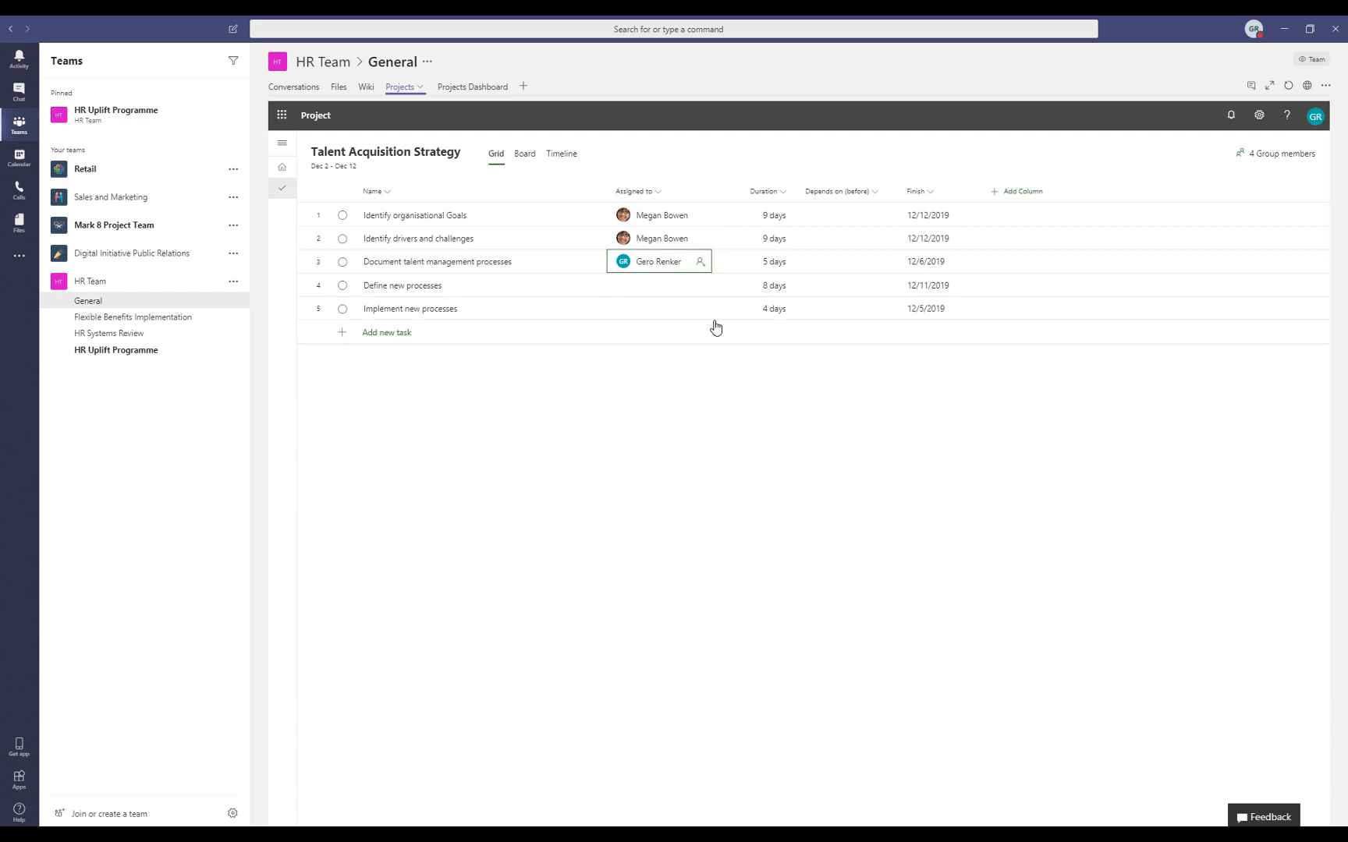
# - Assign both "Define new processes" and "Implement new processes" to the first task's assignee plus the team member with a photo not yet assigned anything
pyautogui.click(700, 285)
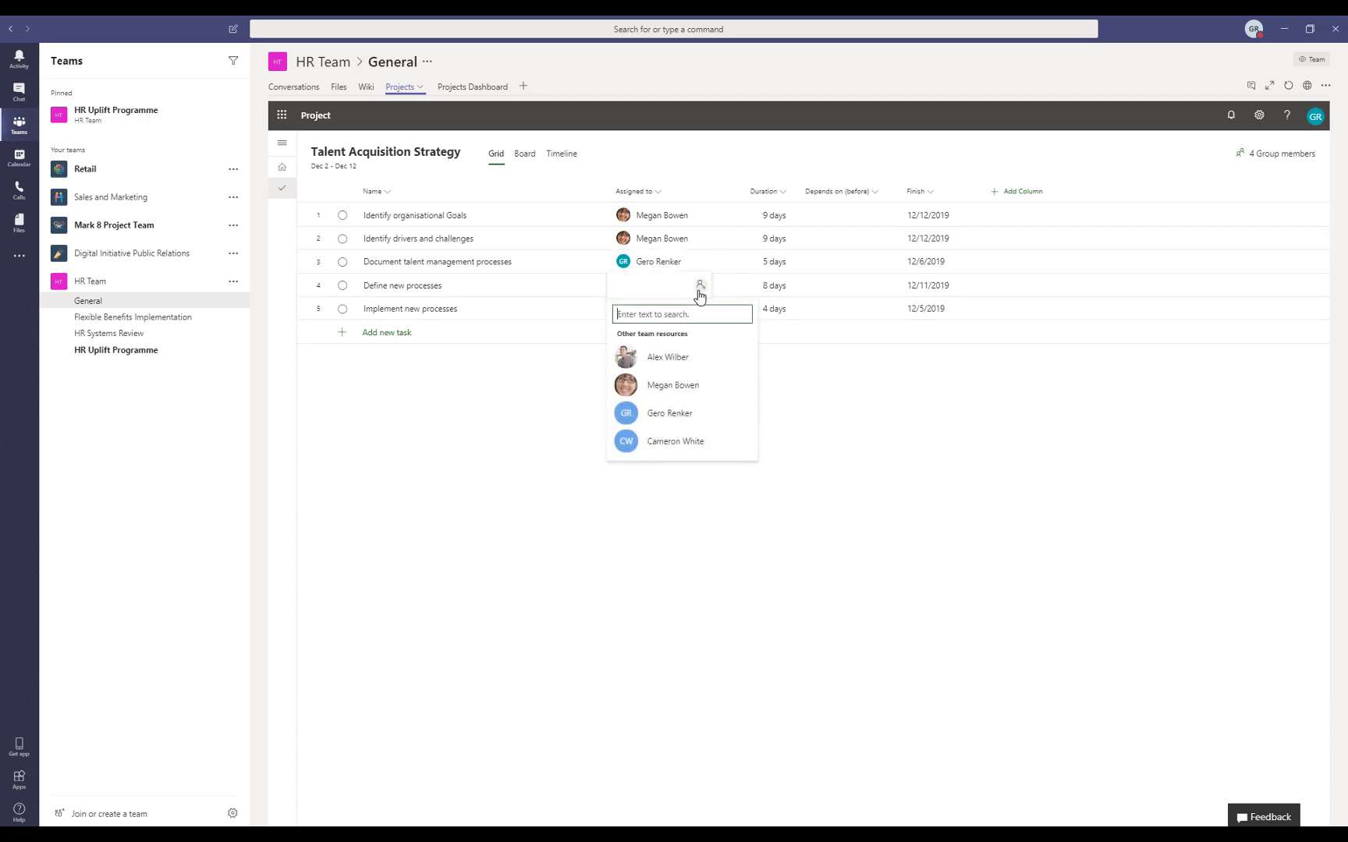
pyautogui.click(655, 363)
pyautogui.click(689, 406)
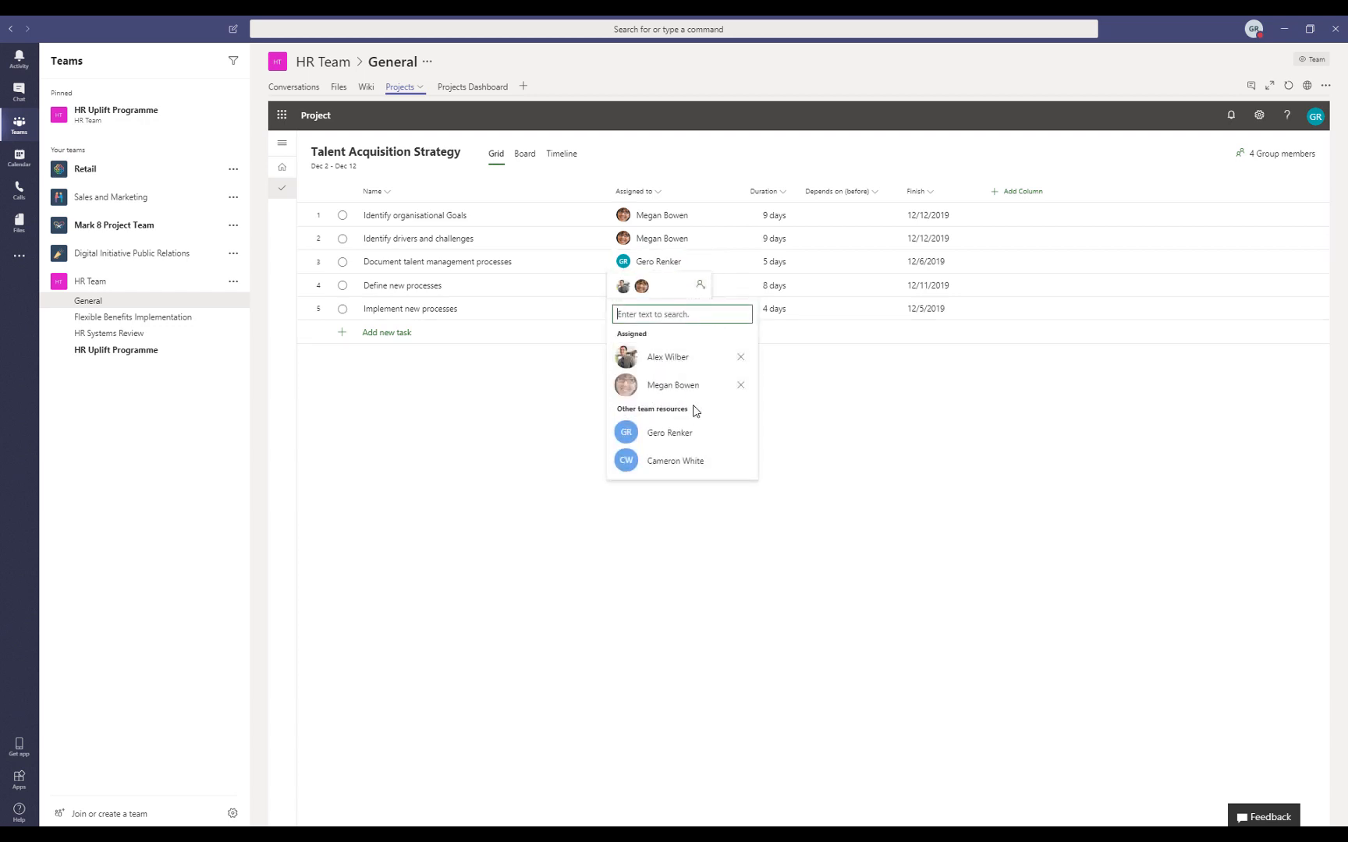
pyautogui.click(772, 410)
pyautogui.click(700, 309)
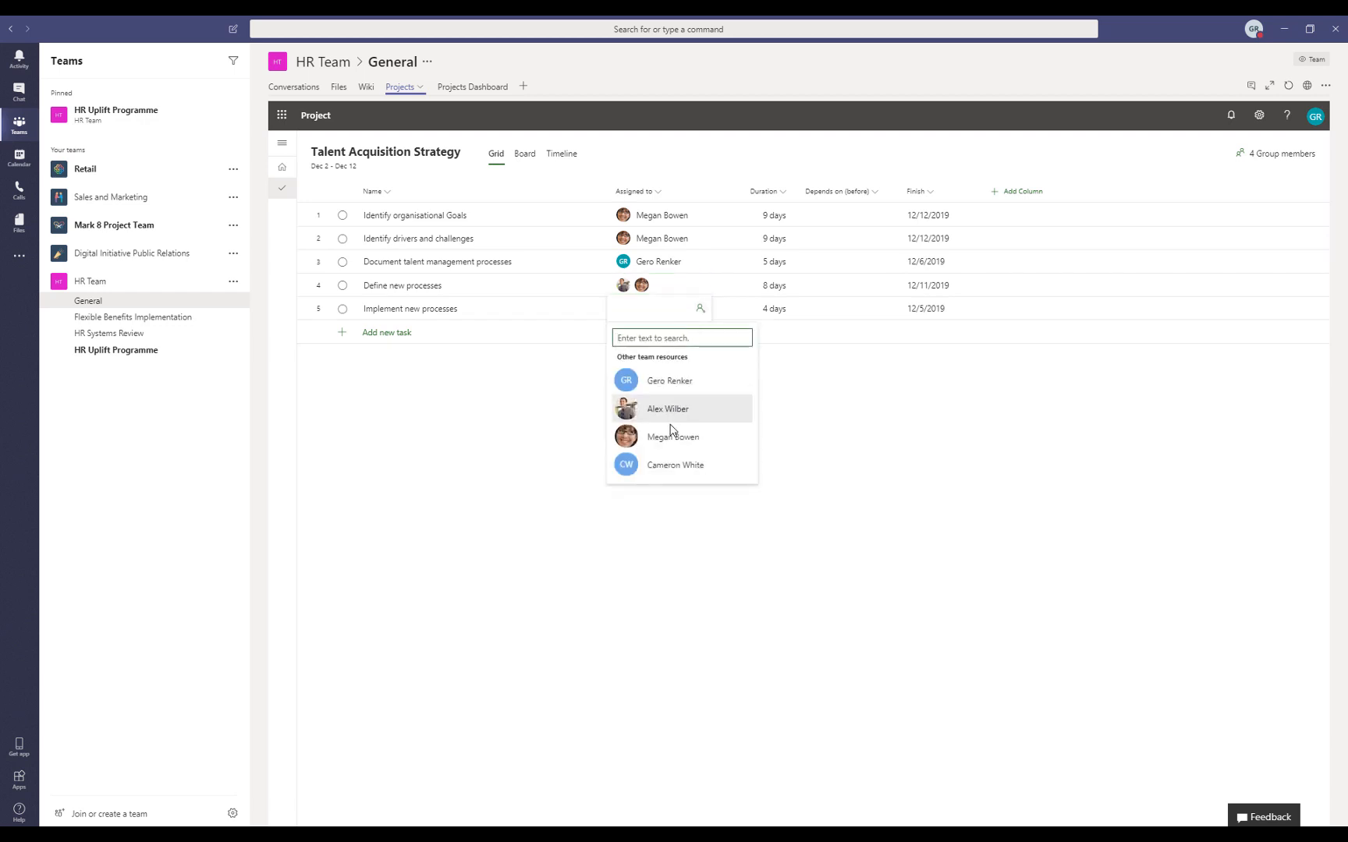
pyautogui.click(670, 419)
pyautogui.click(693, 458)
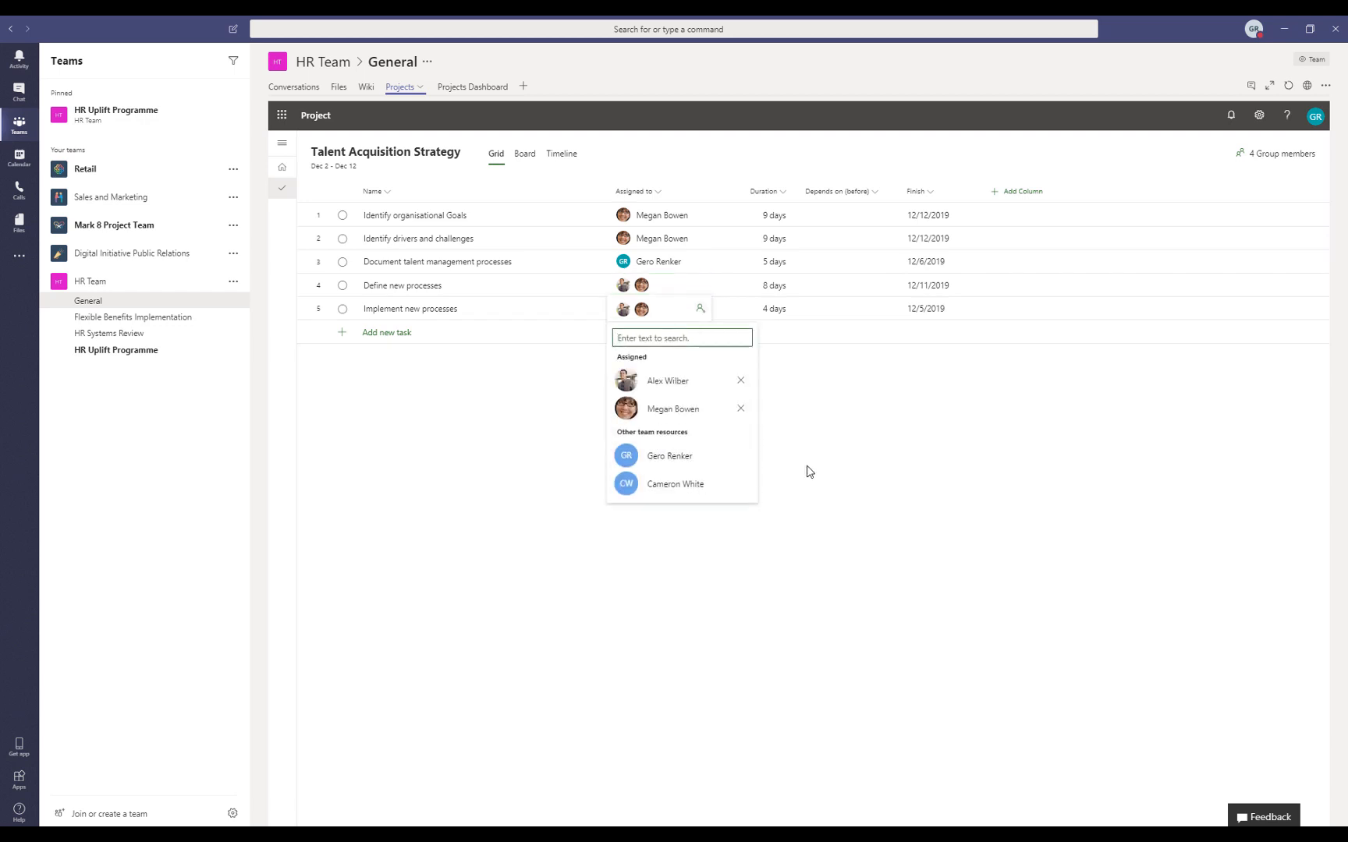
pyautogui.click(808, 470)
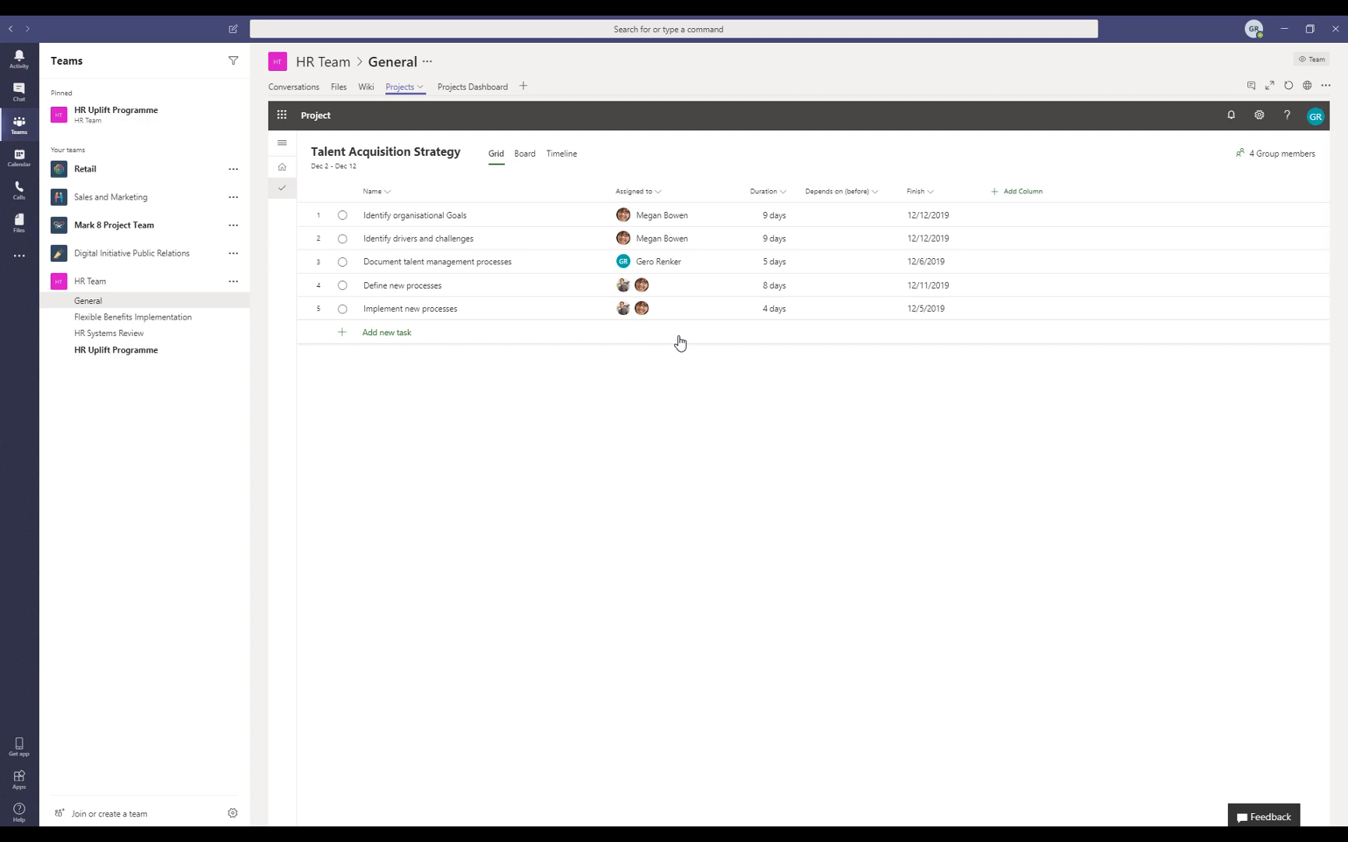
# - On the timeline, resize "Identify organisational Goals" to 5 days and "Document talent management processes" to 7 days, and move "Define new processes" up to third
pyautogui.click(559, 153)
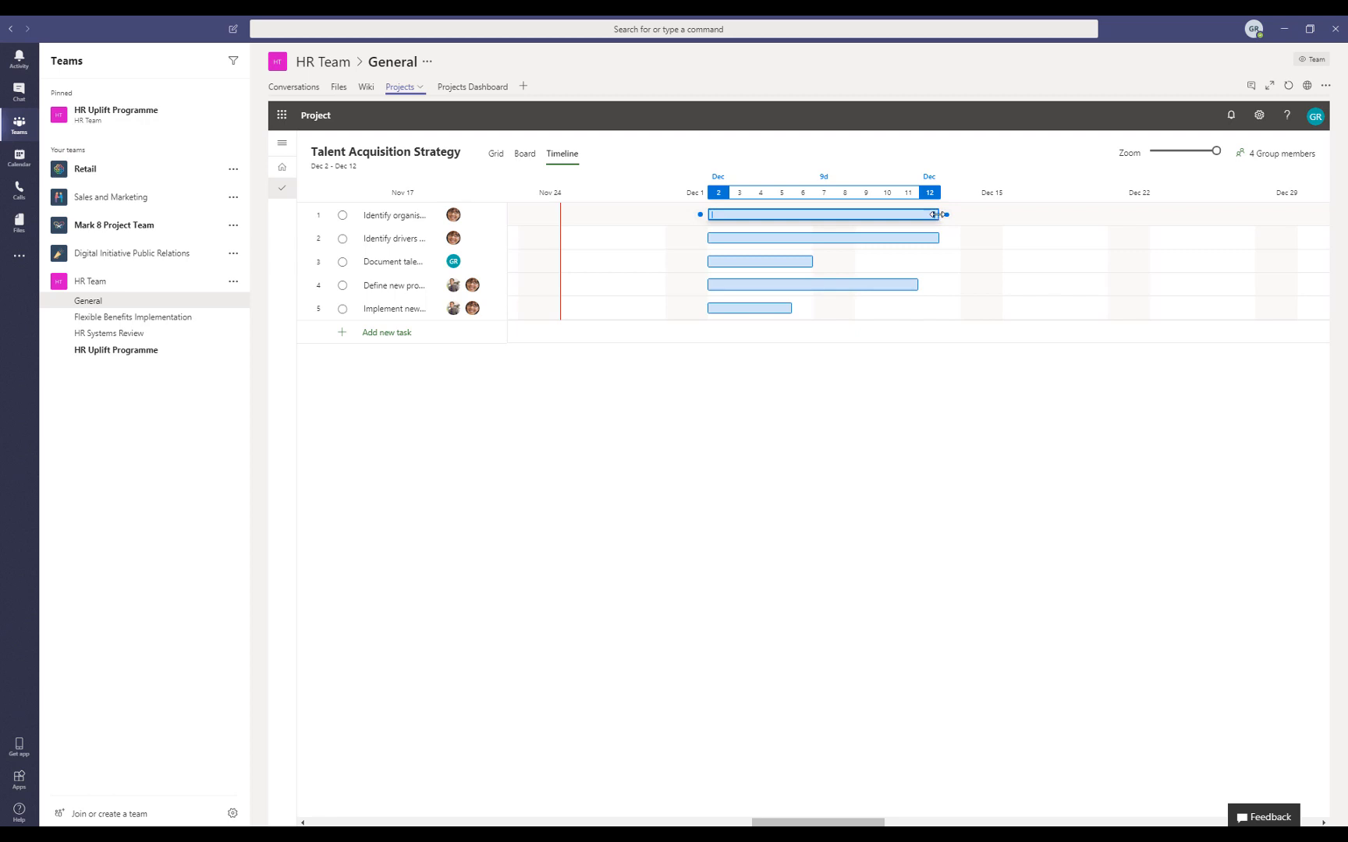
pyautogui.moveTo(936, 215); pyautogui.dragTo(897, 265)
pyautogui.moveTo(305, 291); pyautogui.dragTo(305, 262)
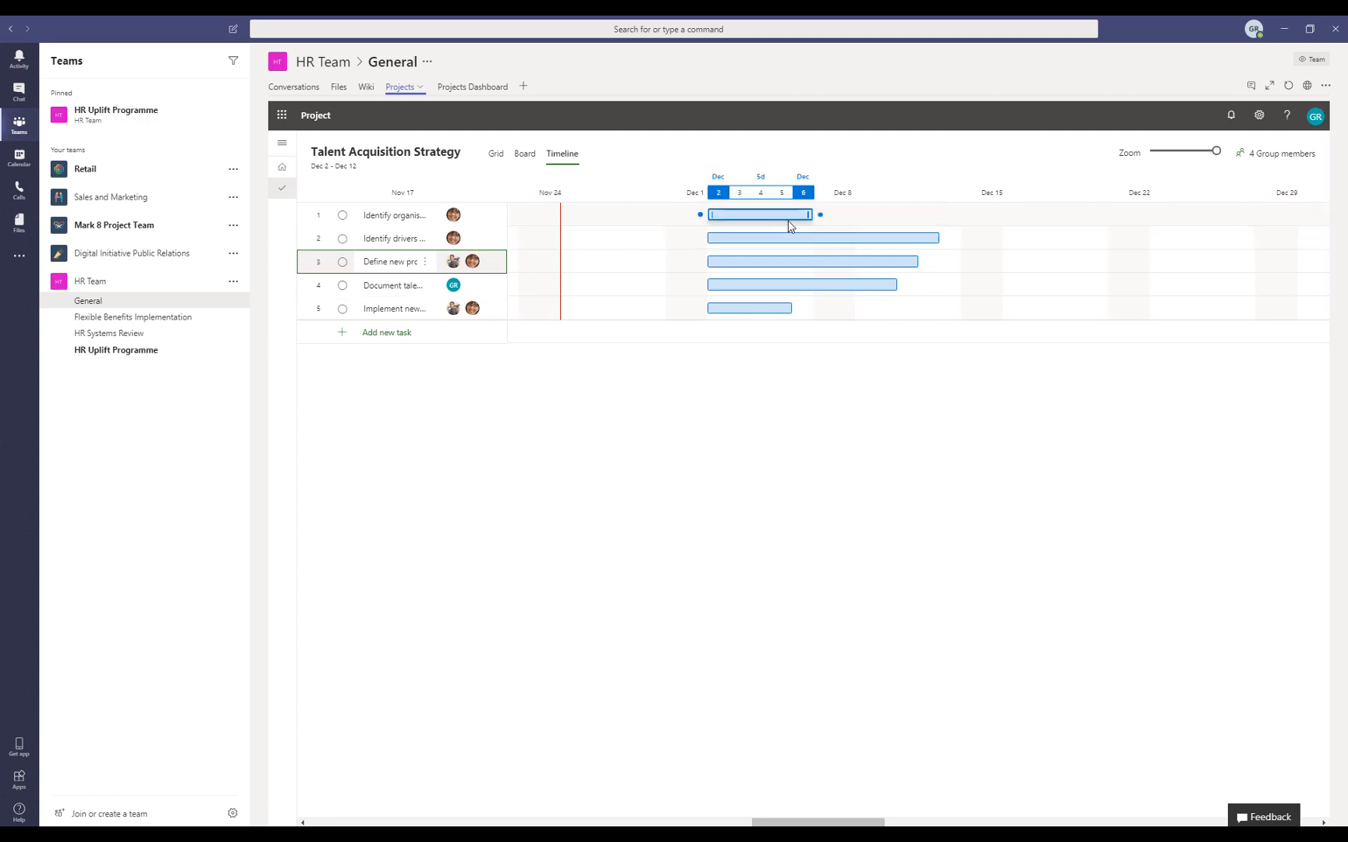
# - Link the five tasks on the timeline with dependencies so that each starts after the one listed above it finishes
pyautogui.moveTo(820, 214); pyautogui.dragTo(699, 239)
pyautogui.moveTo(1094, 237); pyautogui.dragTo(727, 265)
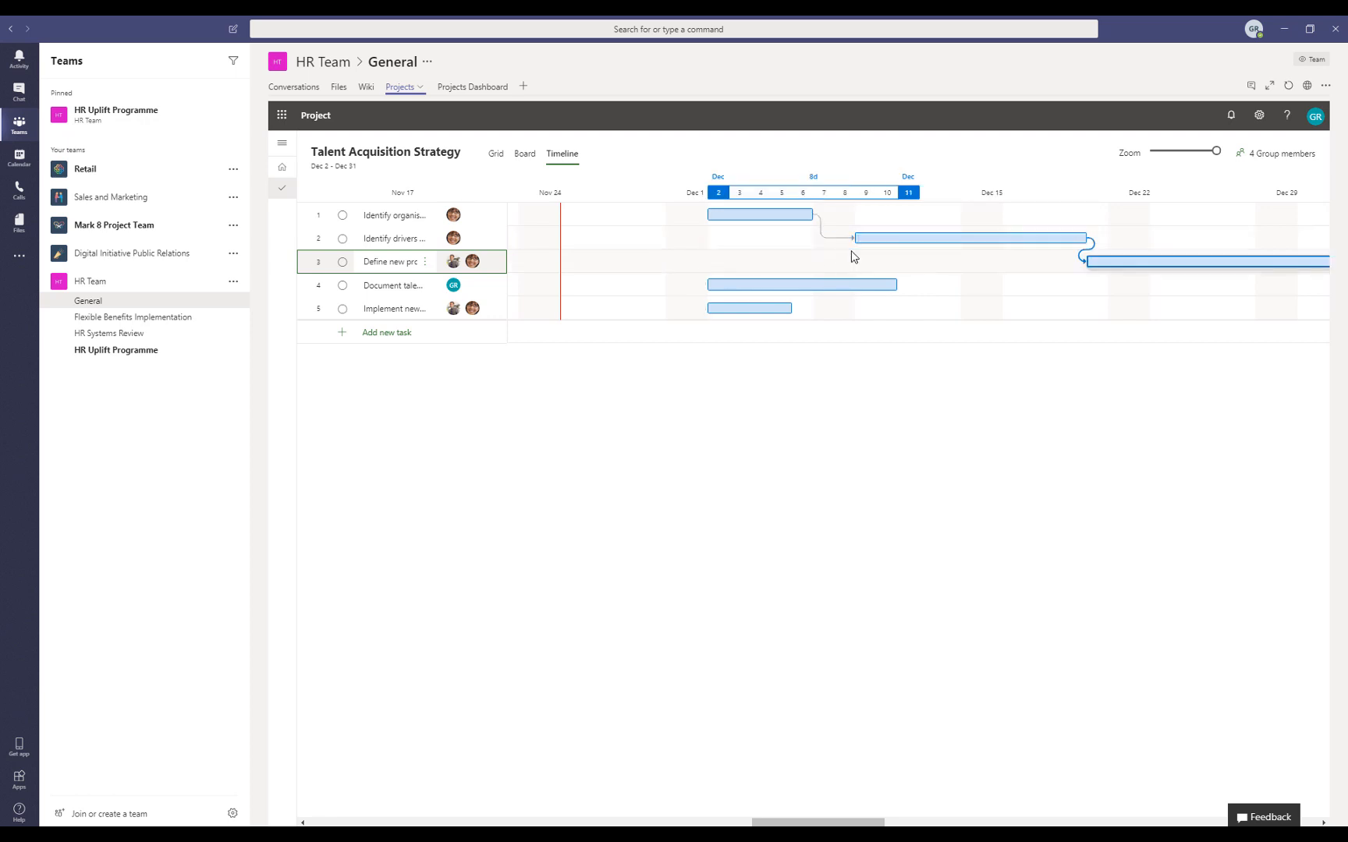
pyautogui.click(1166, 156)
pyautogui.moveTo(941, 261); pyautogui.dragTo(791, 287)
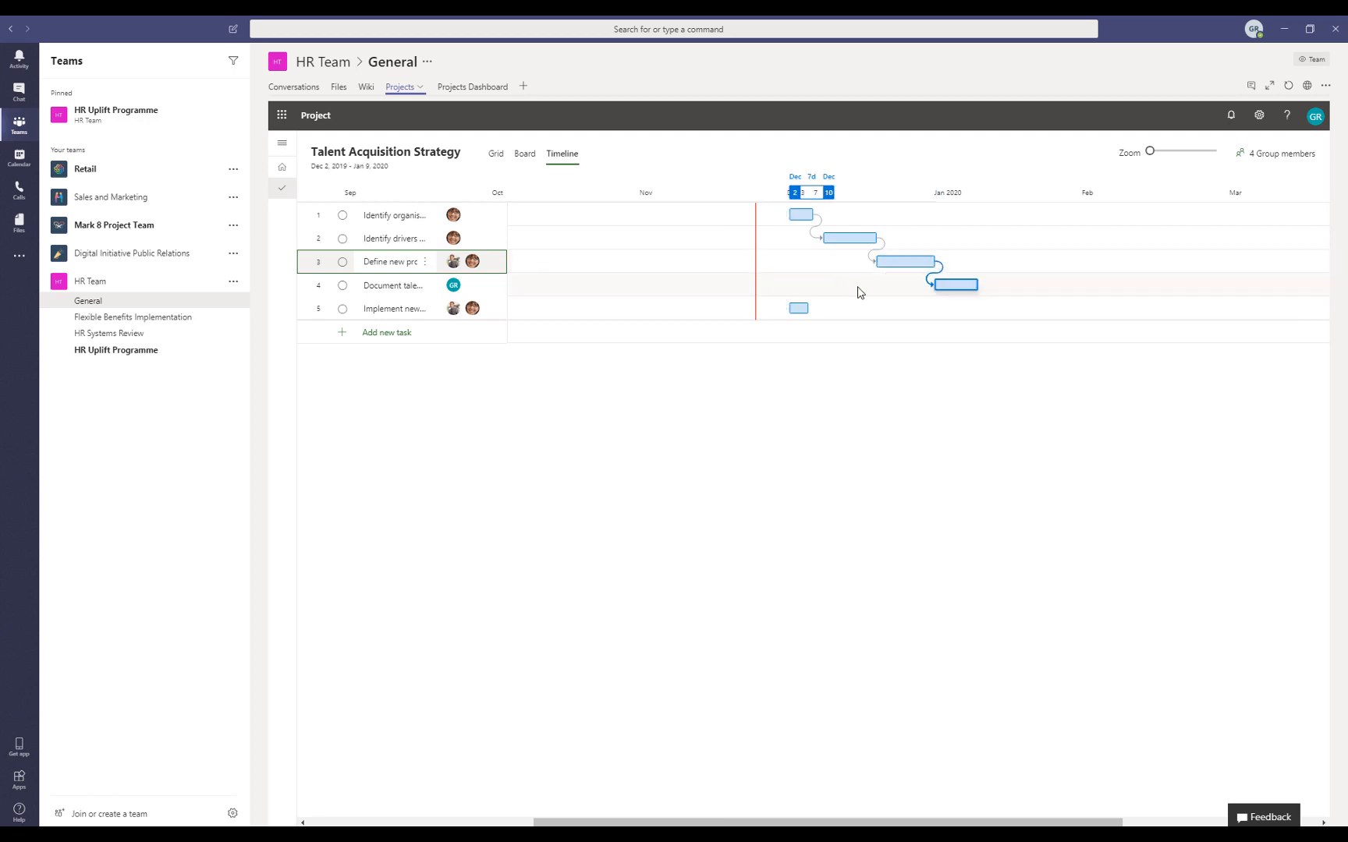
pyautogui.moveTo(985, 285); pyautogui.dragTo(789, 309)
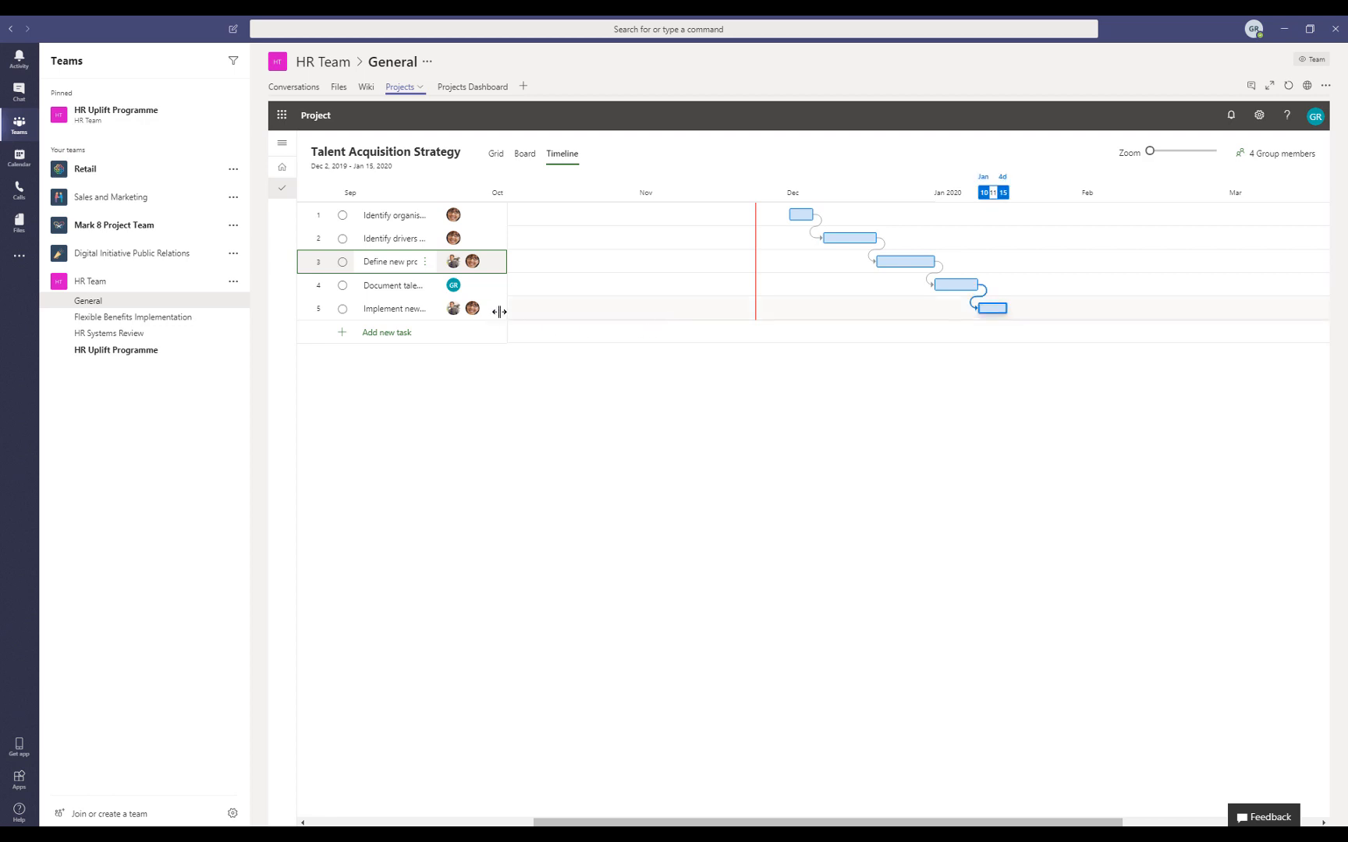
# - Mark "Identify organisational Goals" as complete and set "Identify drivers and challenges" to 50% complete in its task details
pyautogui.click(342, 217)
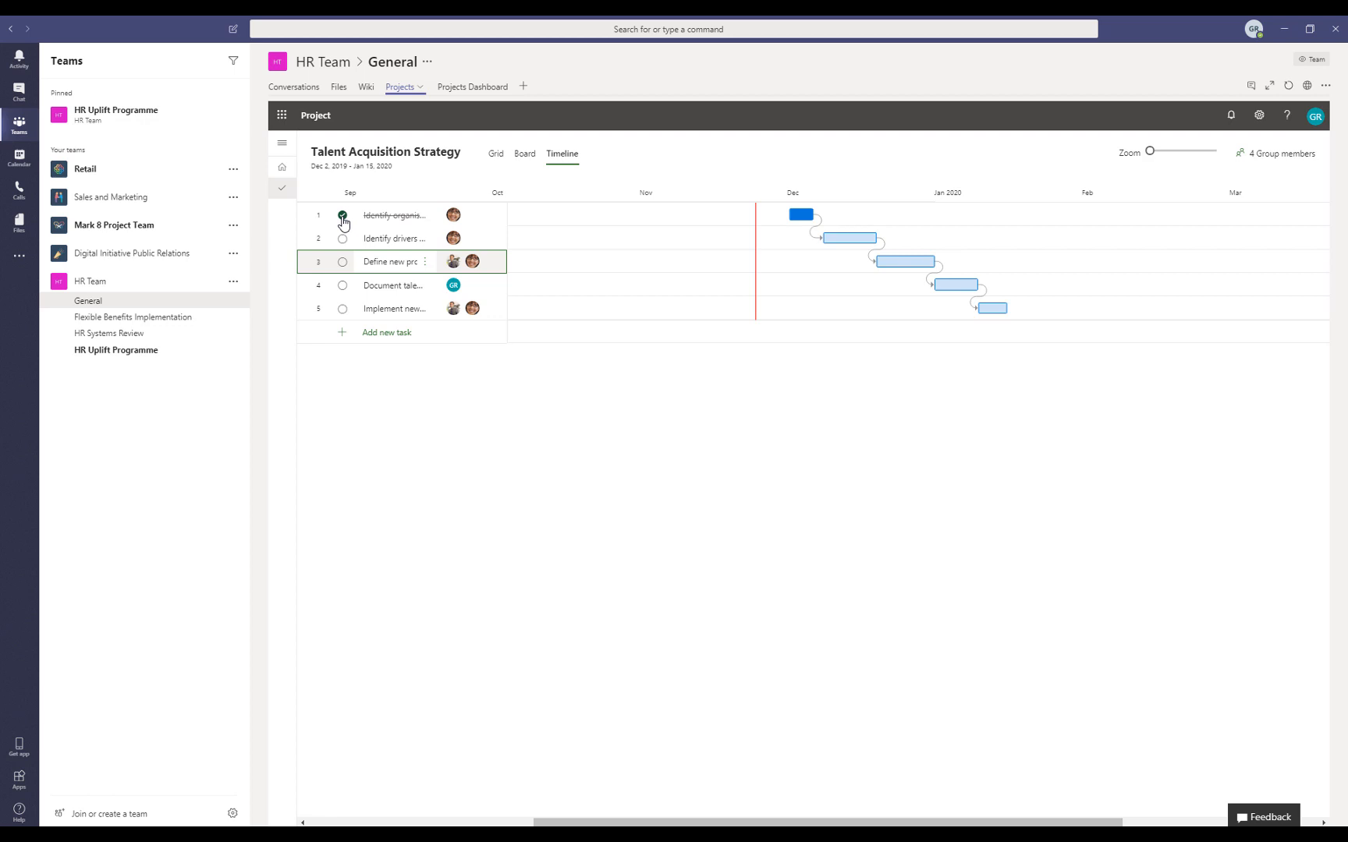
pyautogui.click(426, 241)
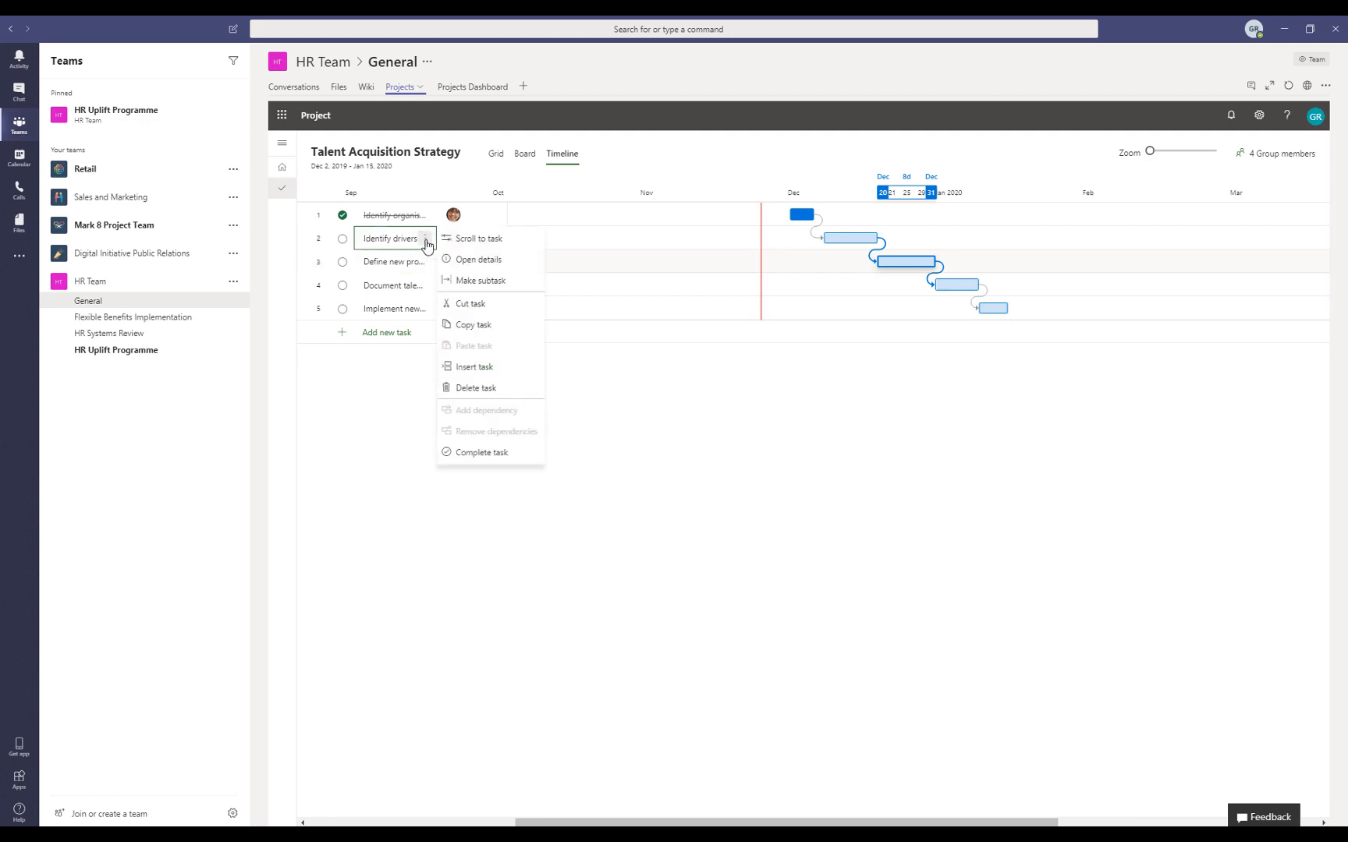
pyautogui.click(467, 261)
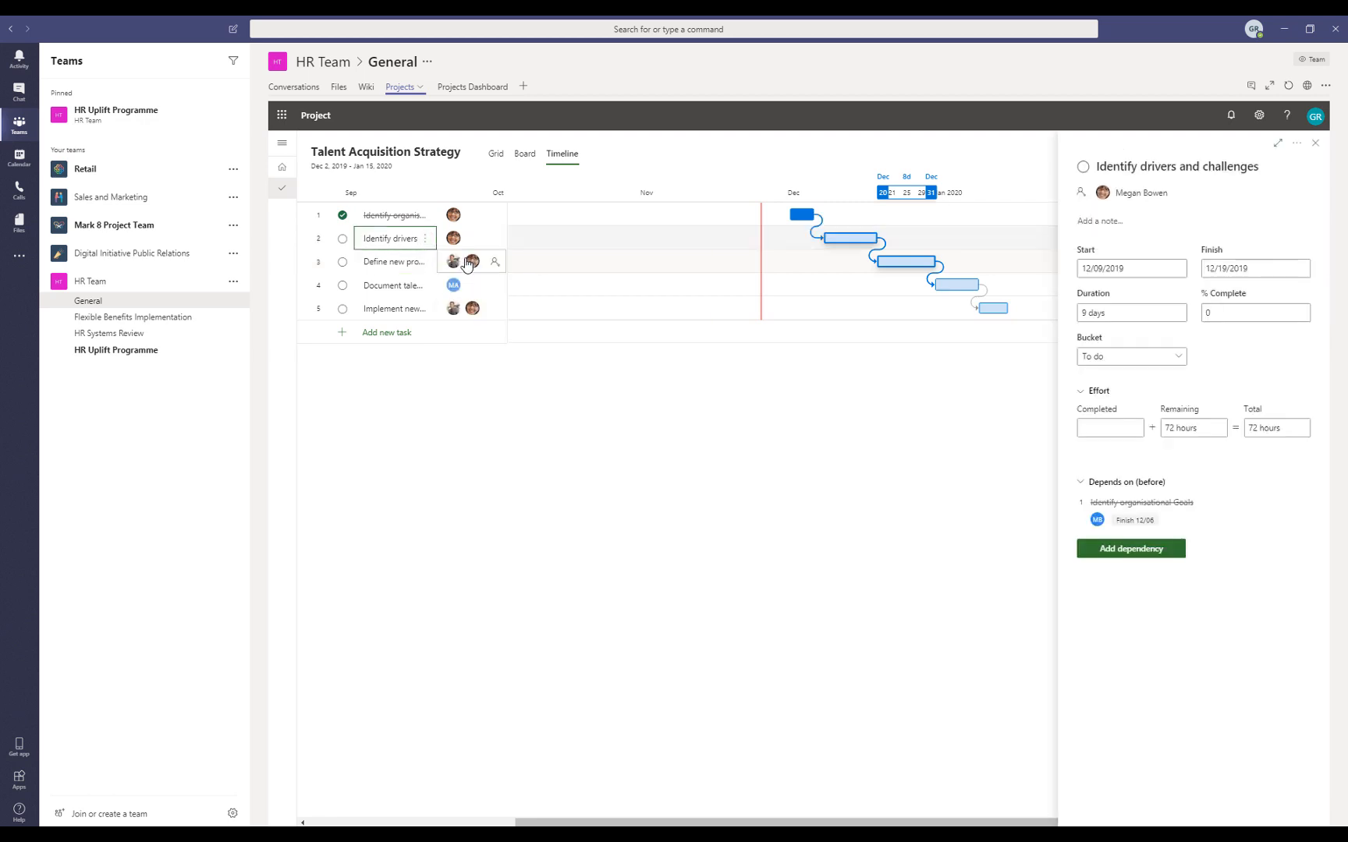
pyautogui.click(1223, 316)
pyautogui.doubleClick(1225, 313)
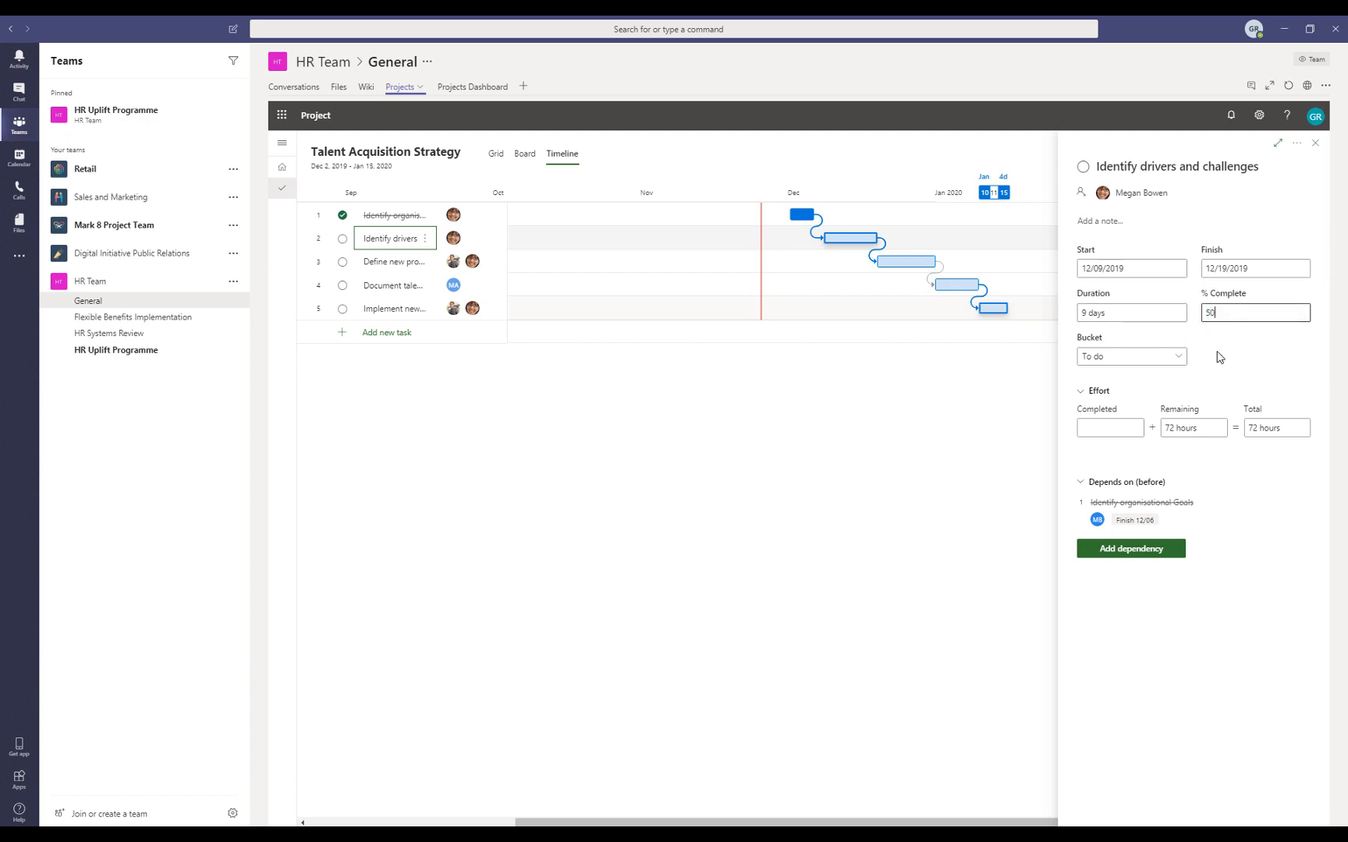
pyautogui.press('Tab')
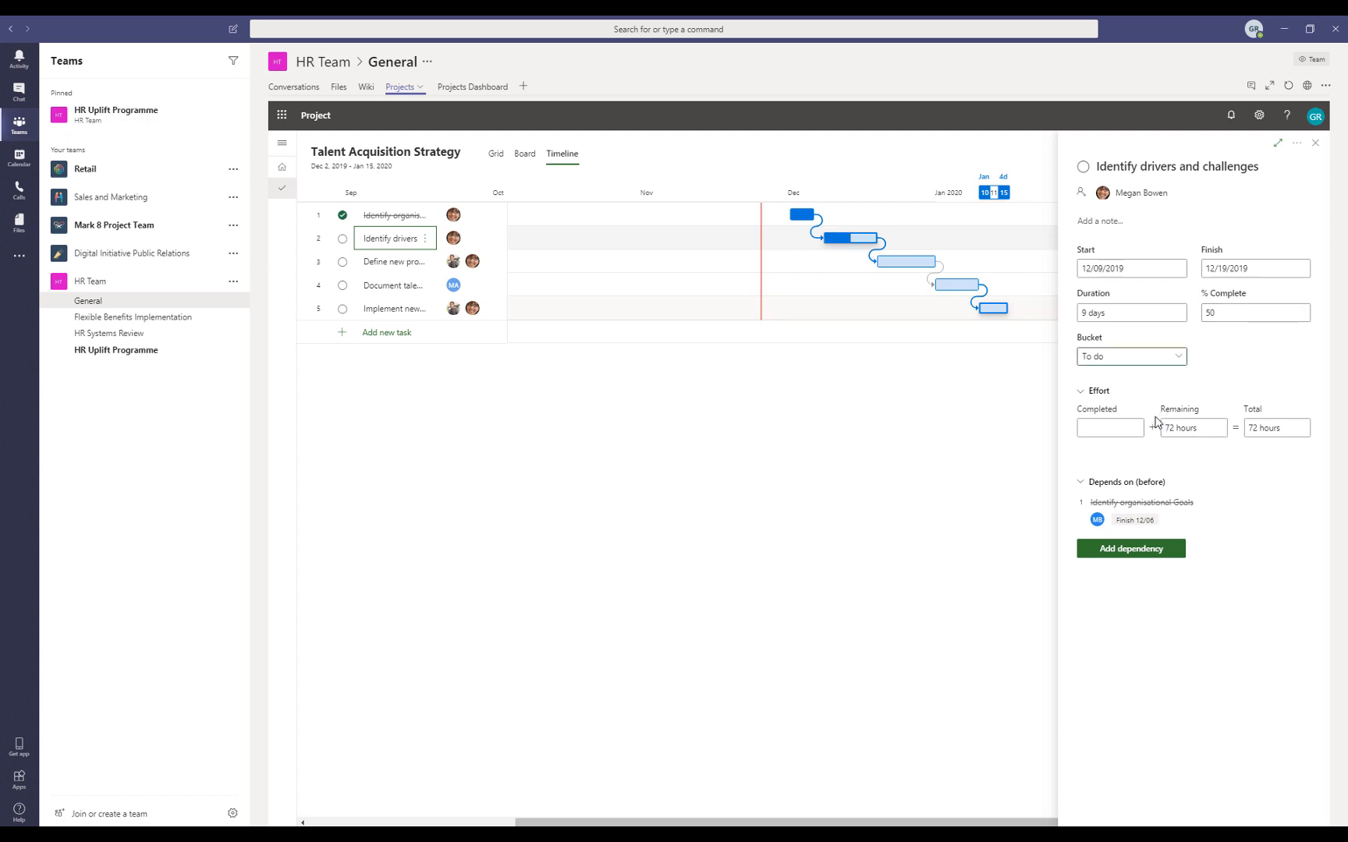
pyautogui.click(1090, 428)
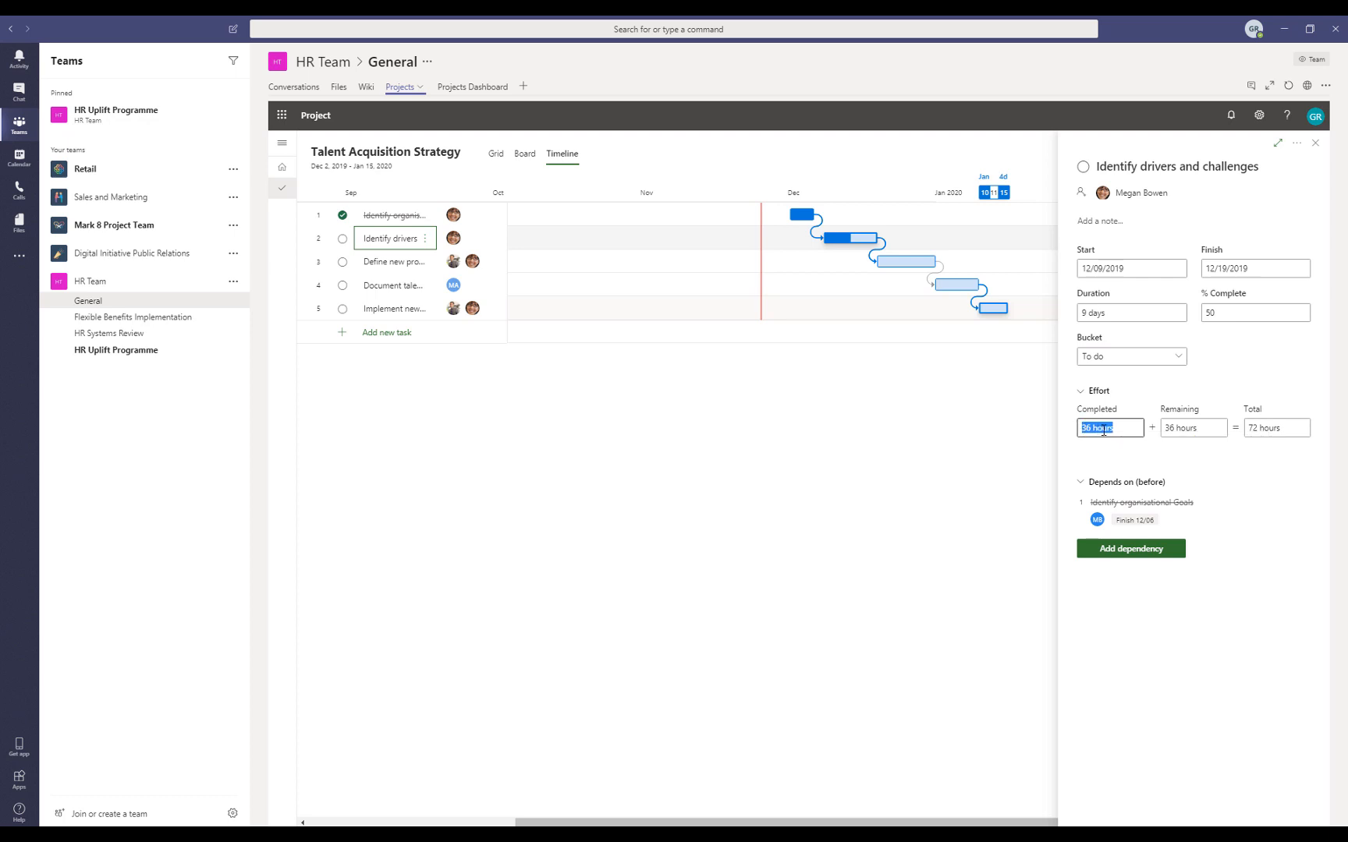
pyautogui.click(1315, 142)
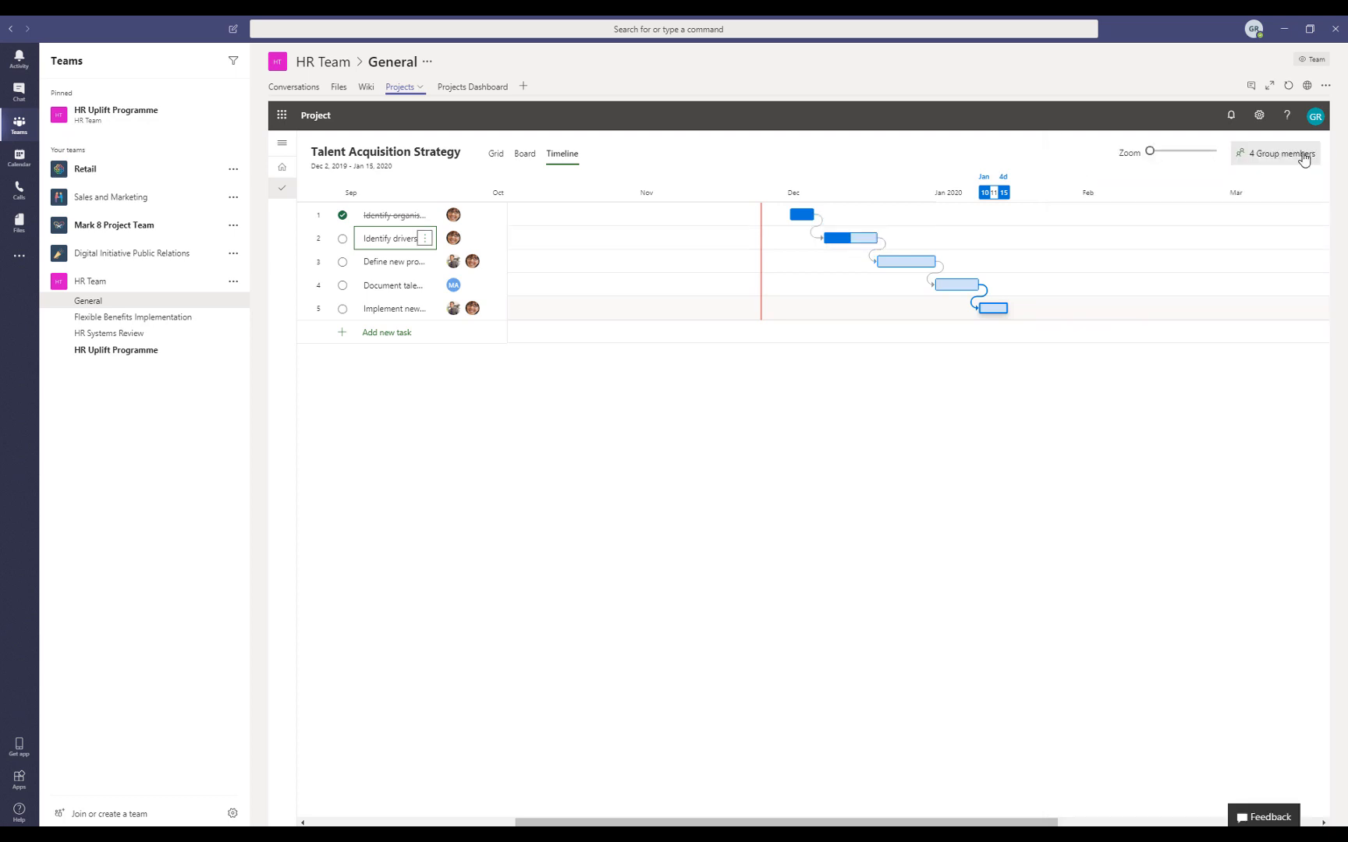
# - On the project board grouped by progress, move the "Implement new processes" card to Completed
pyautogui.click(524, 155)
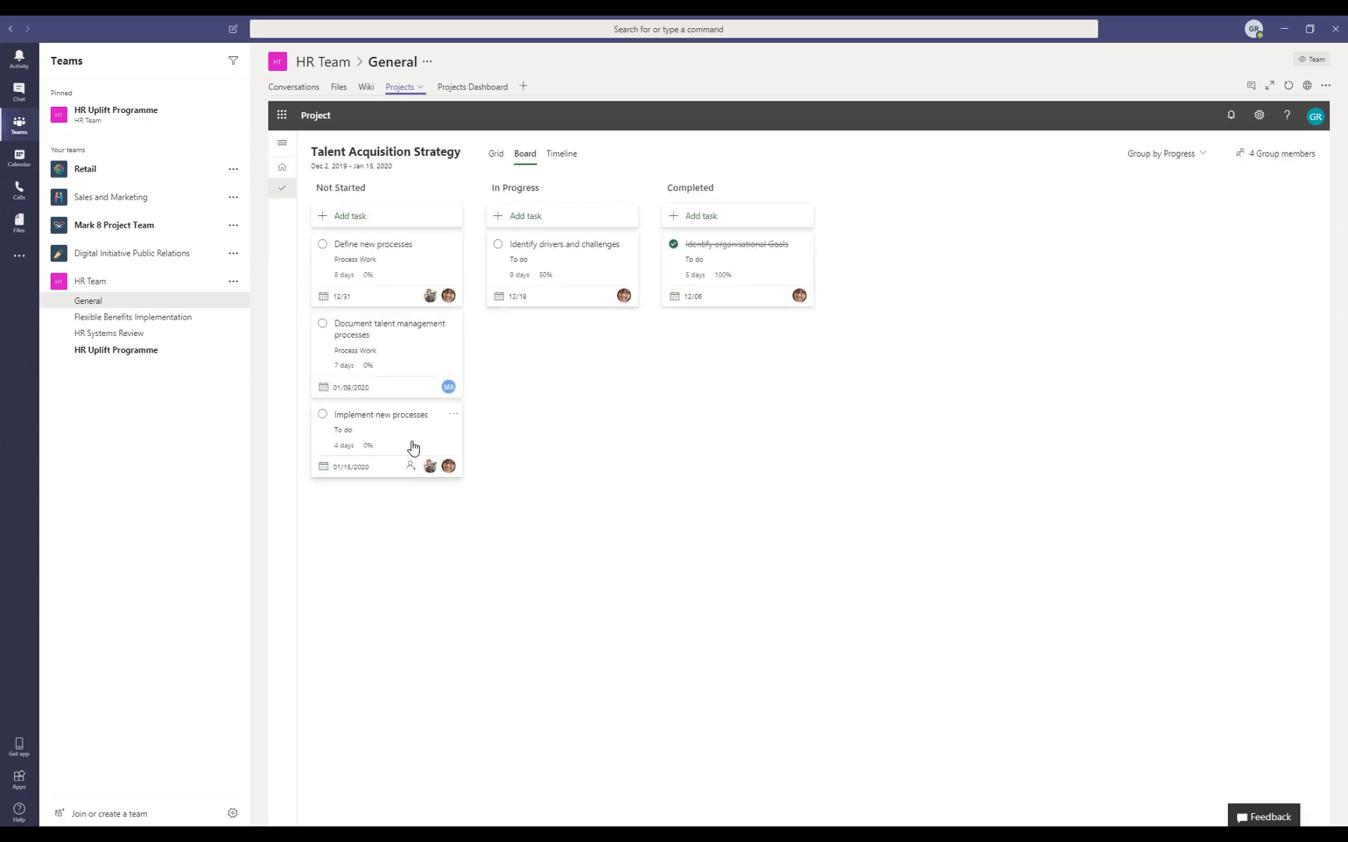
pyautogui.moveTo(405, 441); pyautogui.dragTo(795, 372)
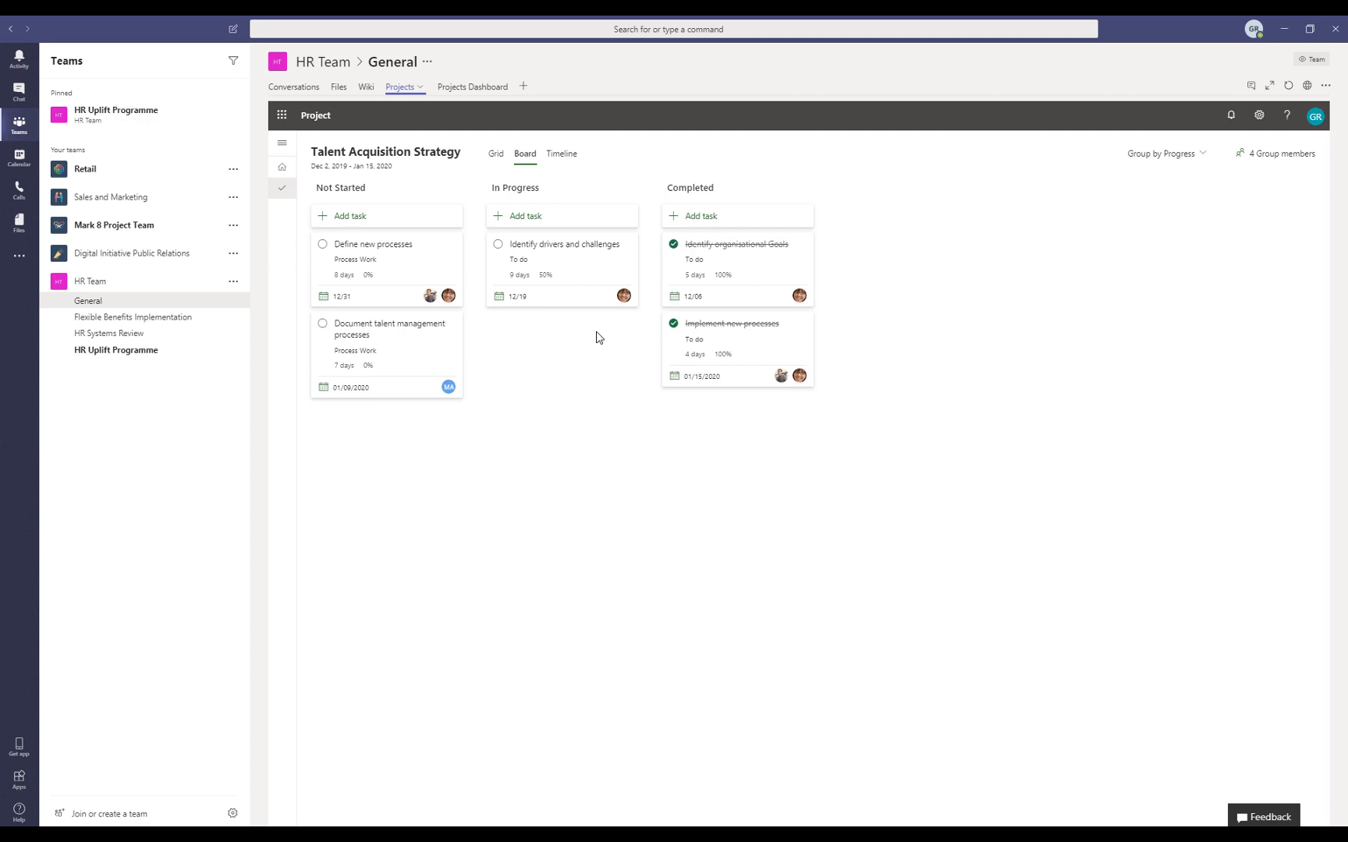
# - Return to the Project home page and open the favourite roadmap "HR Uplift Programme"
pyautogui.click(285, 169)
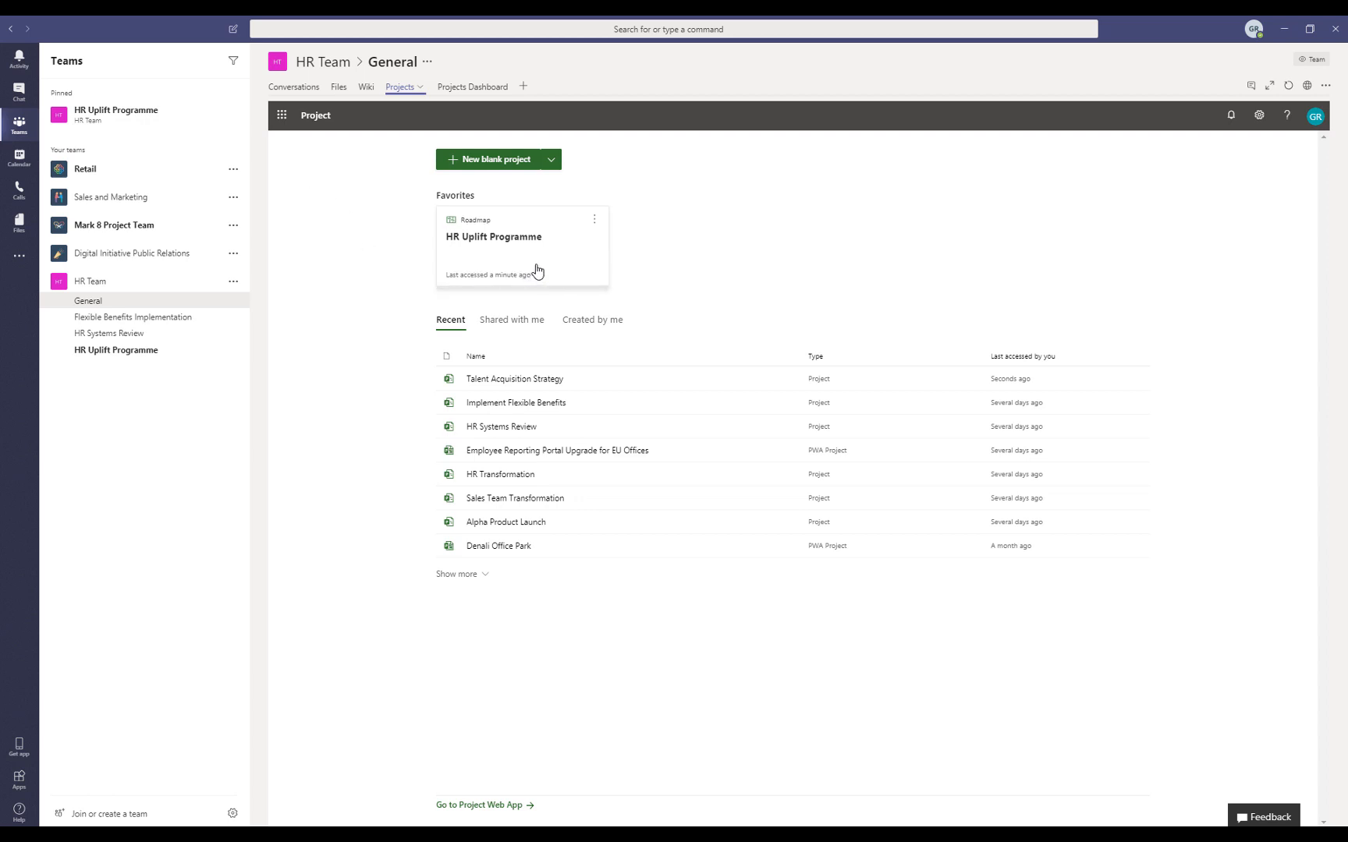
pyautogui.click(571, 268)
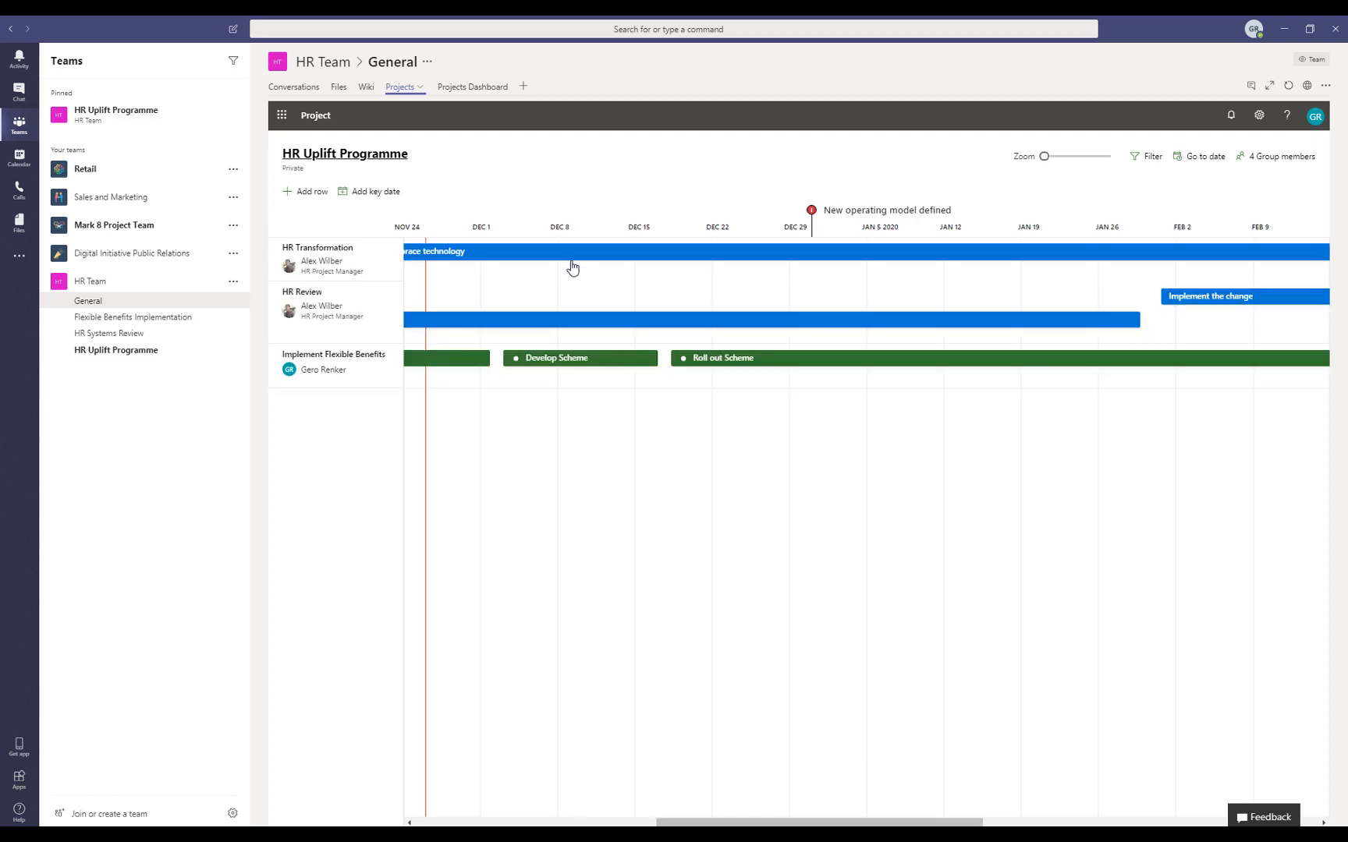
pyautogui.moveTo(1044, 156)
pyautogui.mouseDown()
pyautogui.moveTo(1075, 161)
pyautogui.moveTo(1056, 160)
pyautogui.mouseUp()
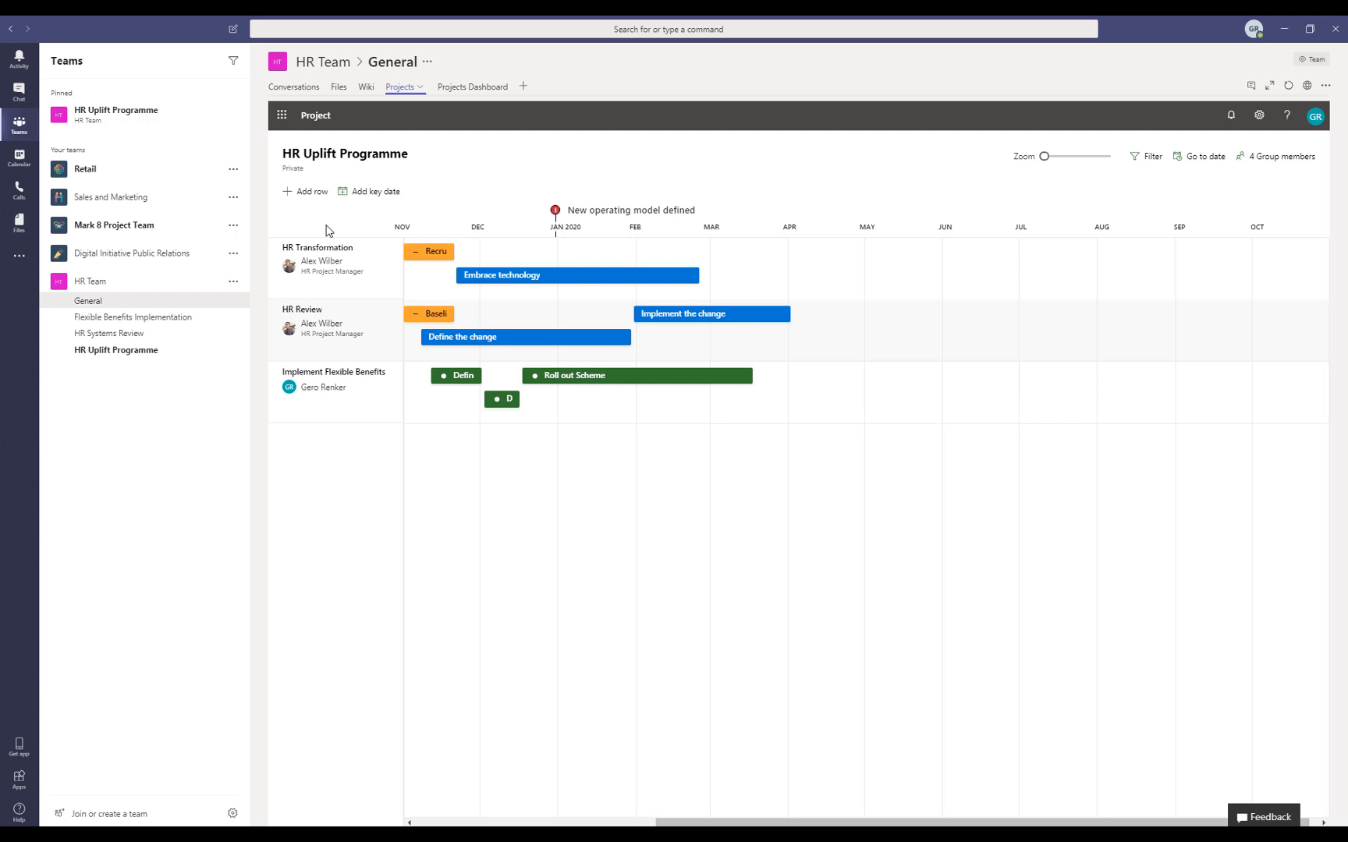
# - Add a row to the HR Uplift Programme roadmap and connect it to the Talent Acquisition Strategy project
pyautogui.click(304, 192)
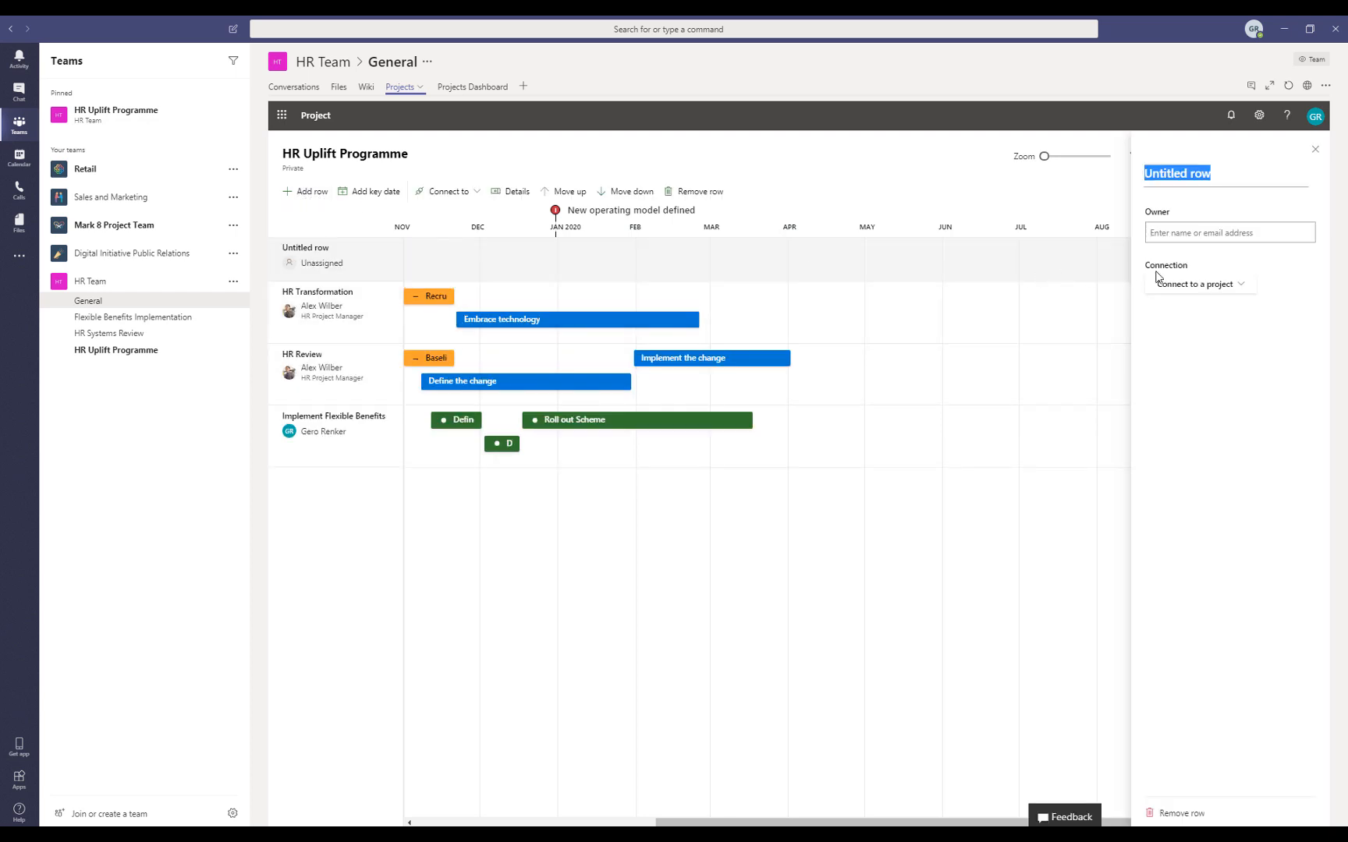
pyautogui.click(1211, 289)
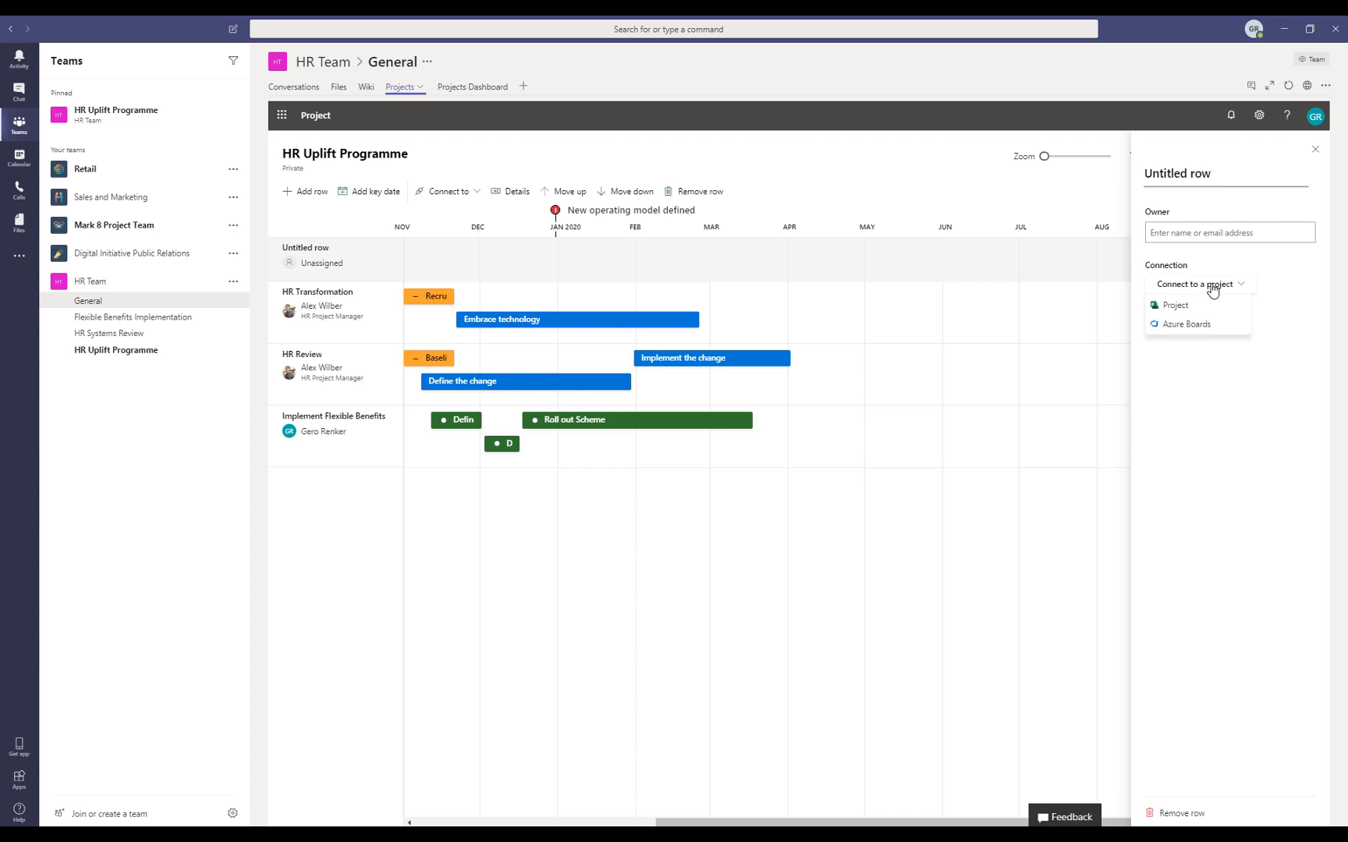
pyautogui.click(1176, 307)
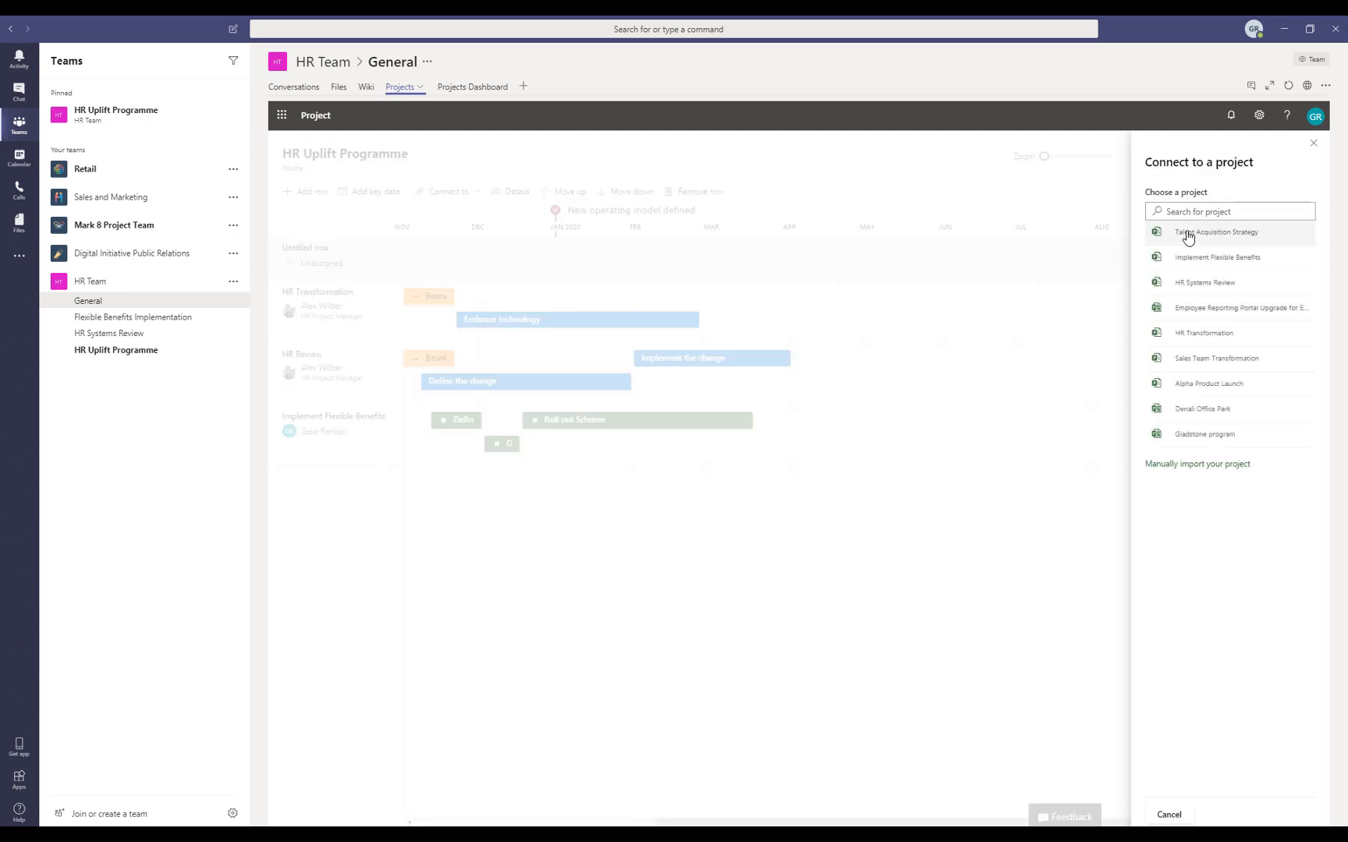
pyautogui.click(1187, 237)
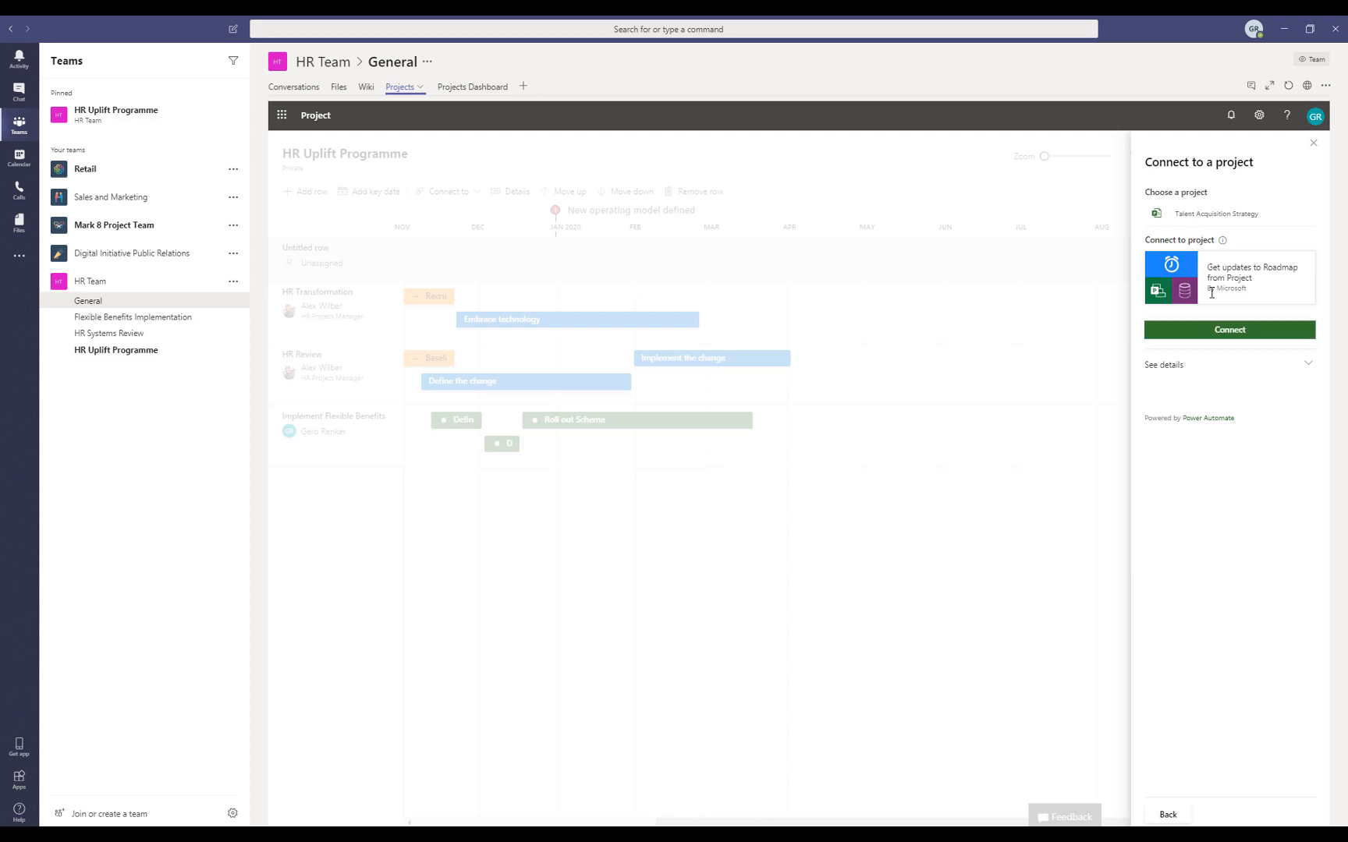
pyautogui.click(1229, 331)
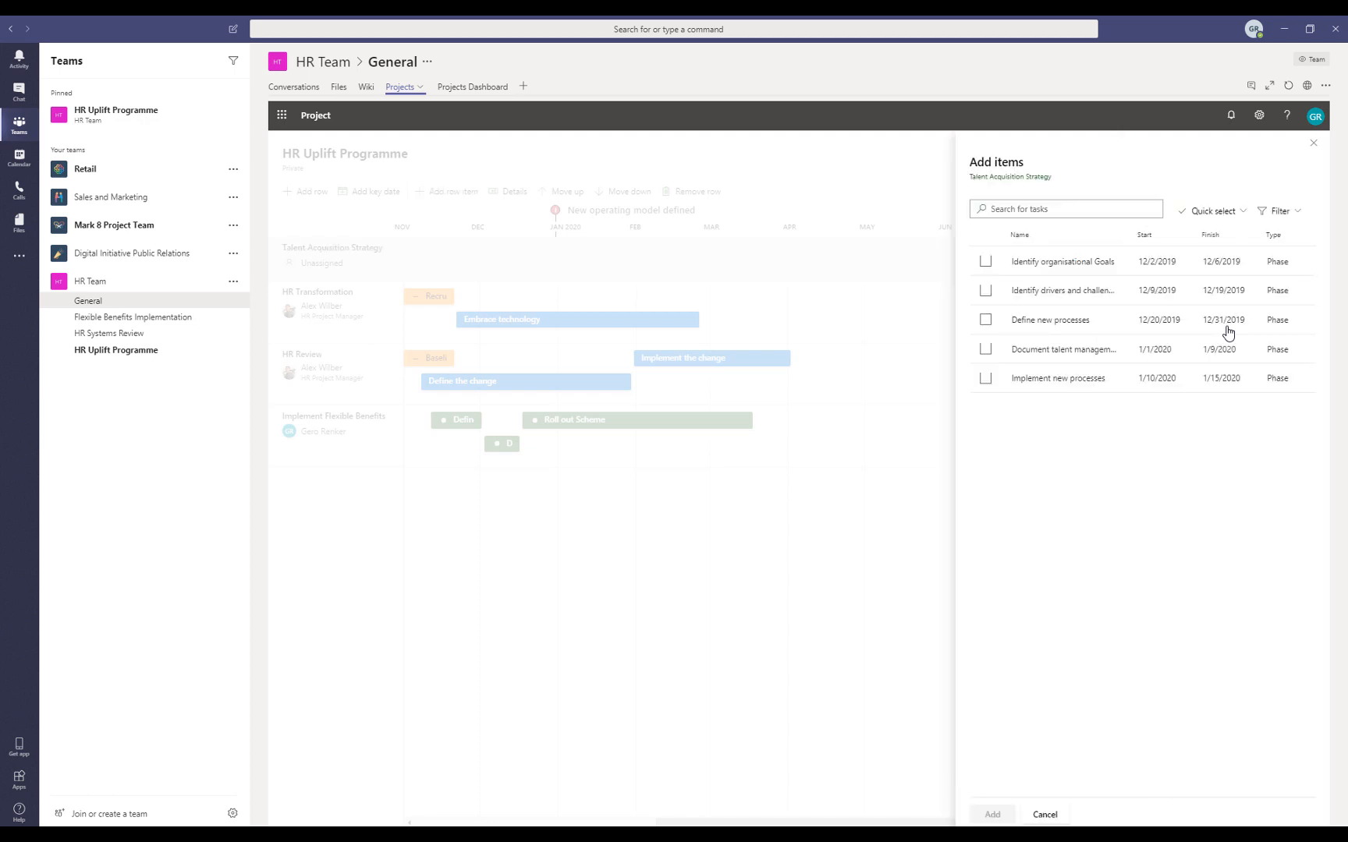
# - Add all five Talent Acquisition Strategy tasks as items to the new roadmap row
pyautogui.click(985, 262)
pyautogui.click(985, 290)
pyautogui.click(986, 320)
pyautogui.click(986, 349)
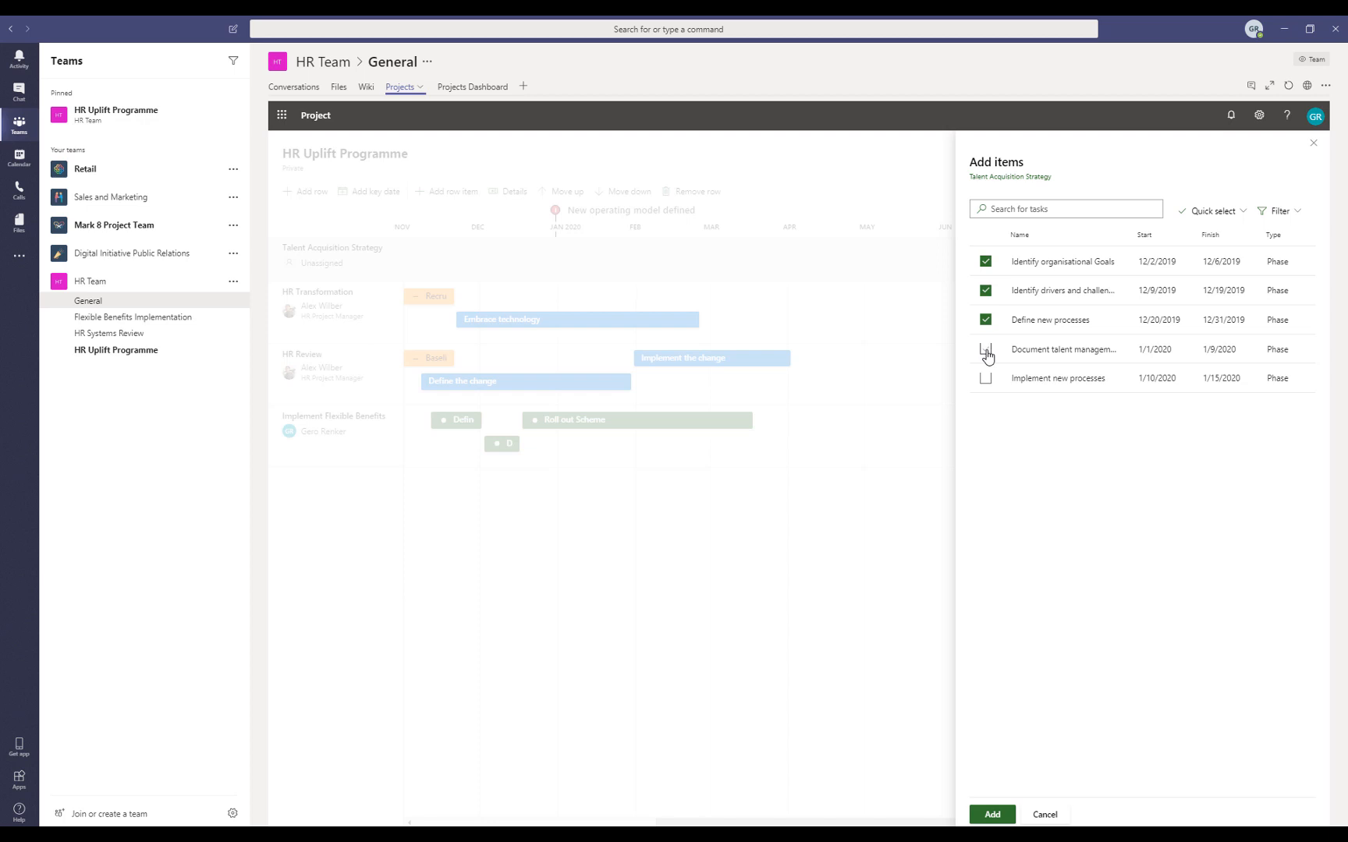
pyautogui.click(985, 379)
pyautogui.click(991, 815)
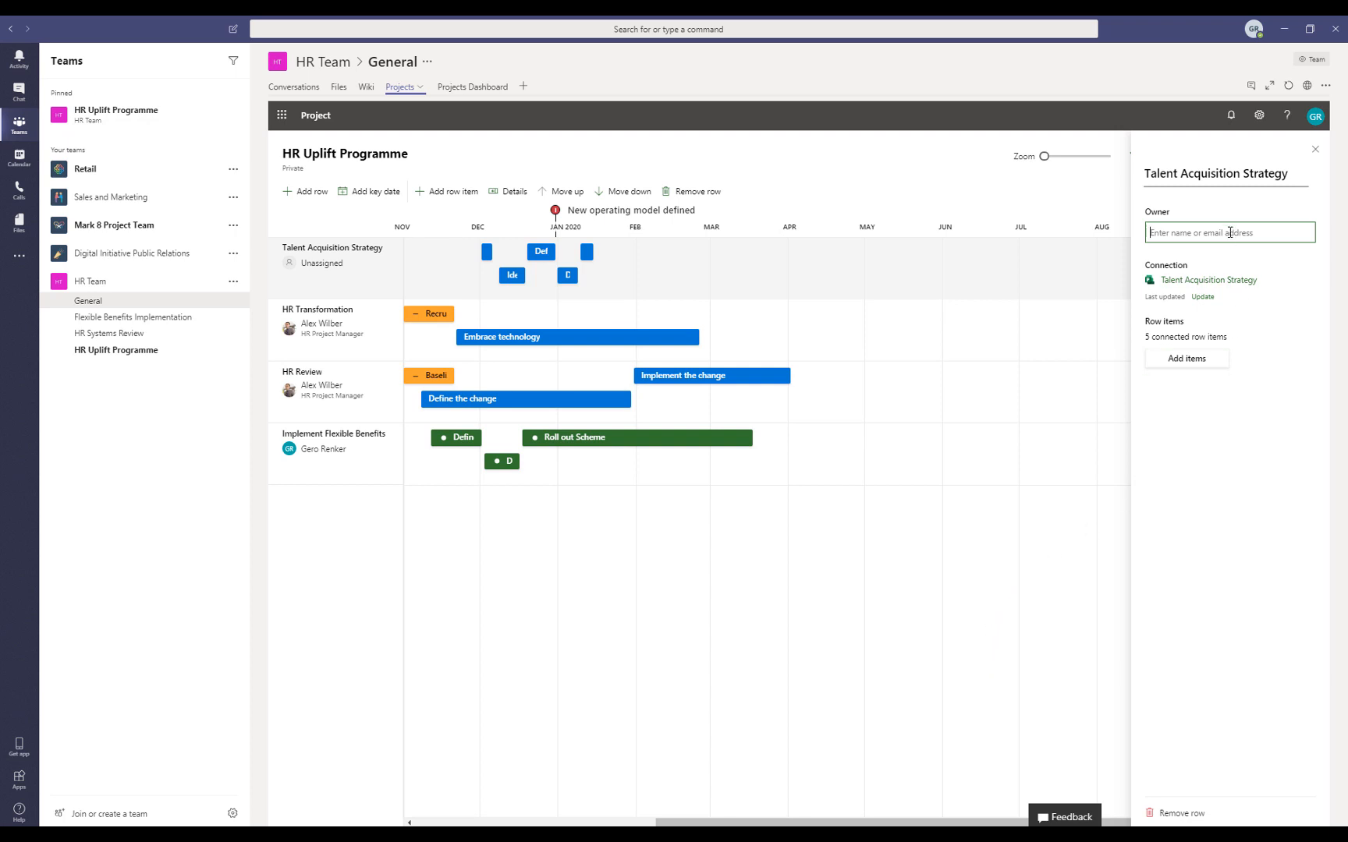
# - Enter the project manager's name as owner of the Talent Acquisition Strategy row and close the row details
pyautogui.write('gero')
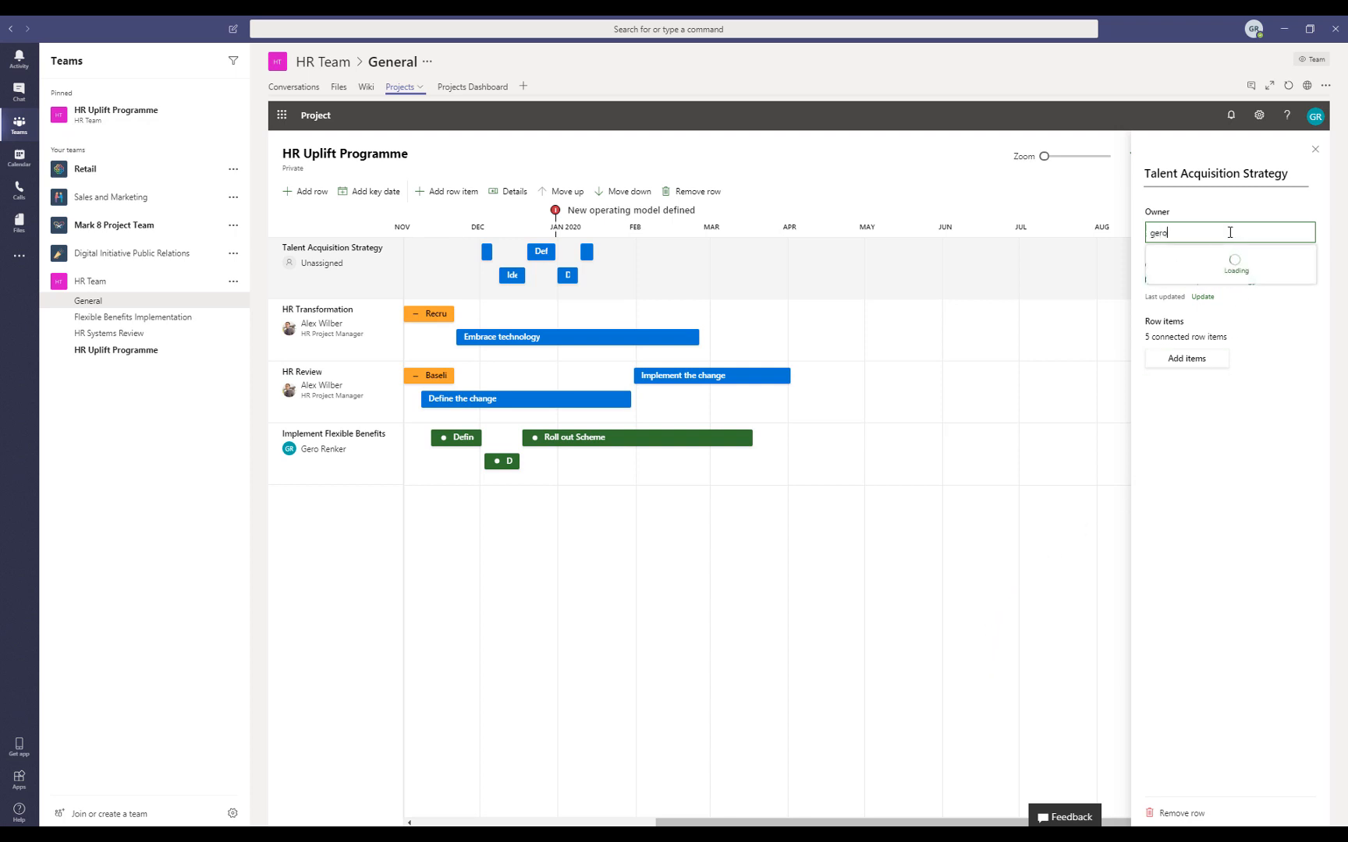
pyautogui.click(1218, 264)
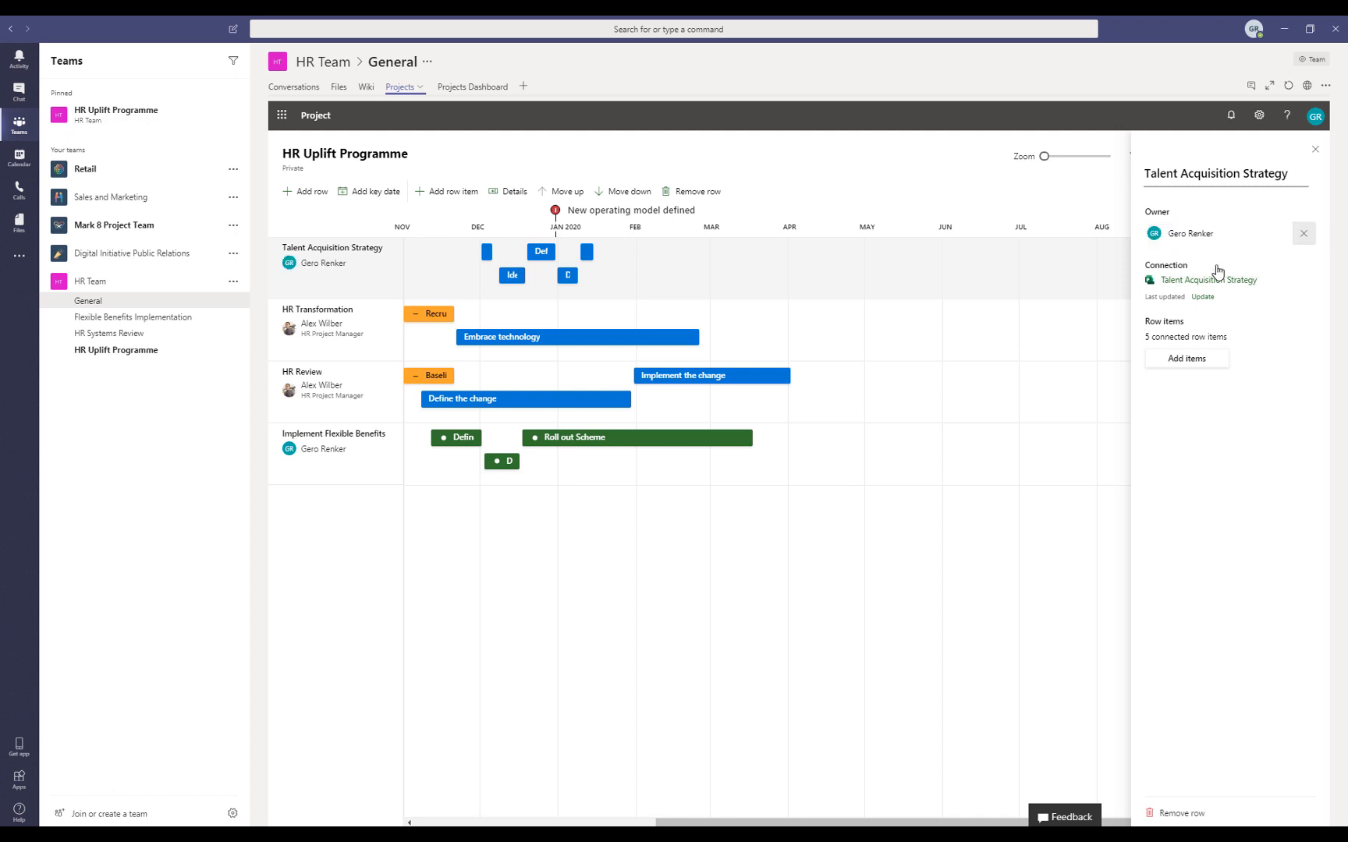
pyautogui.click(1316, 151)
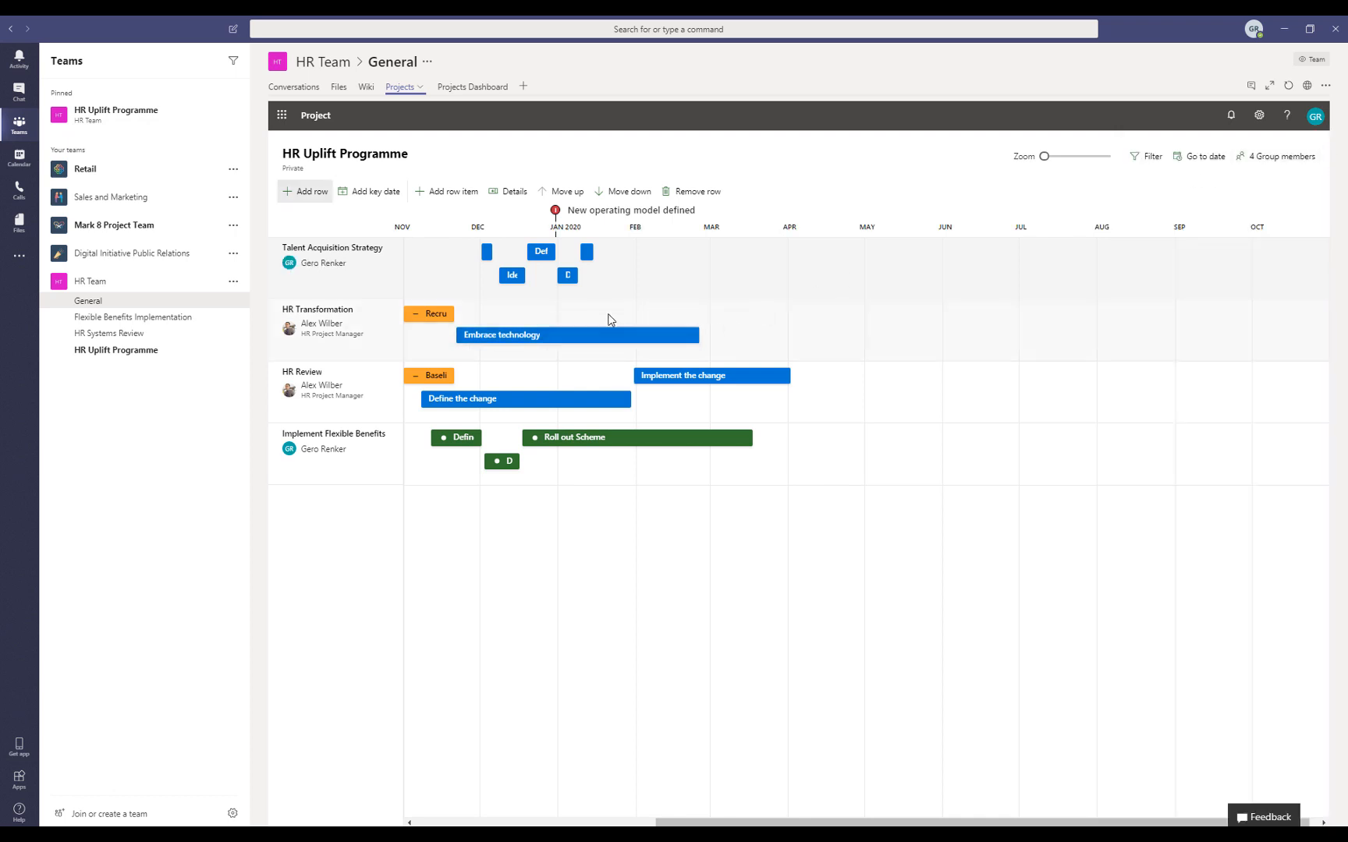
# - Set the status of the first Talent Acquisition Strategy item on the roadmap to On track and close its details card
pyautogui.click(489, 257)
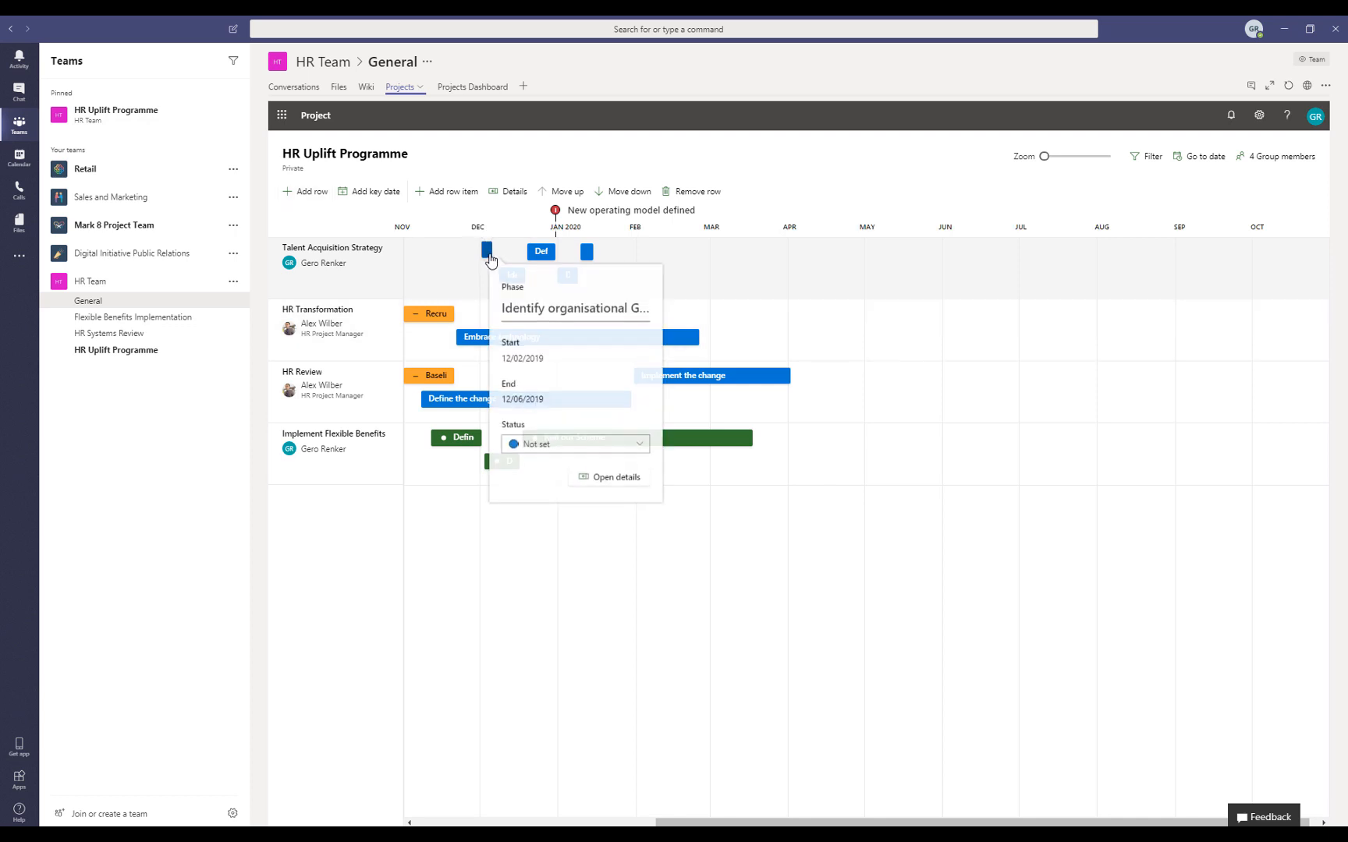
pyautogui.click(579, 449)
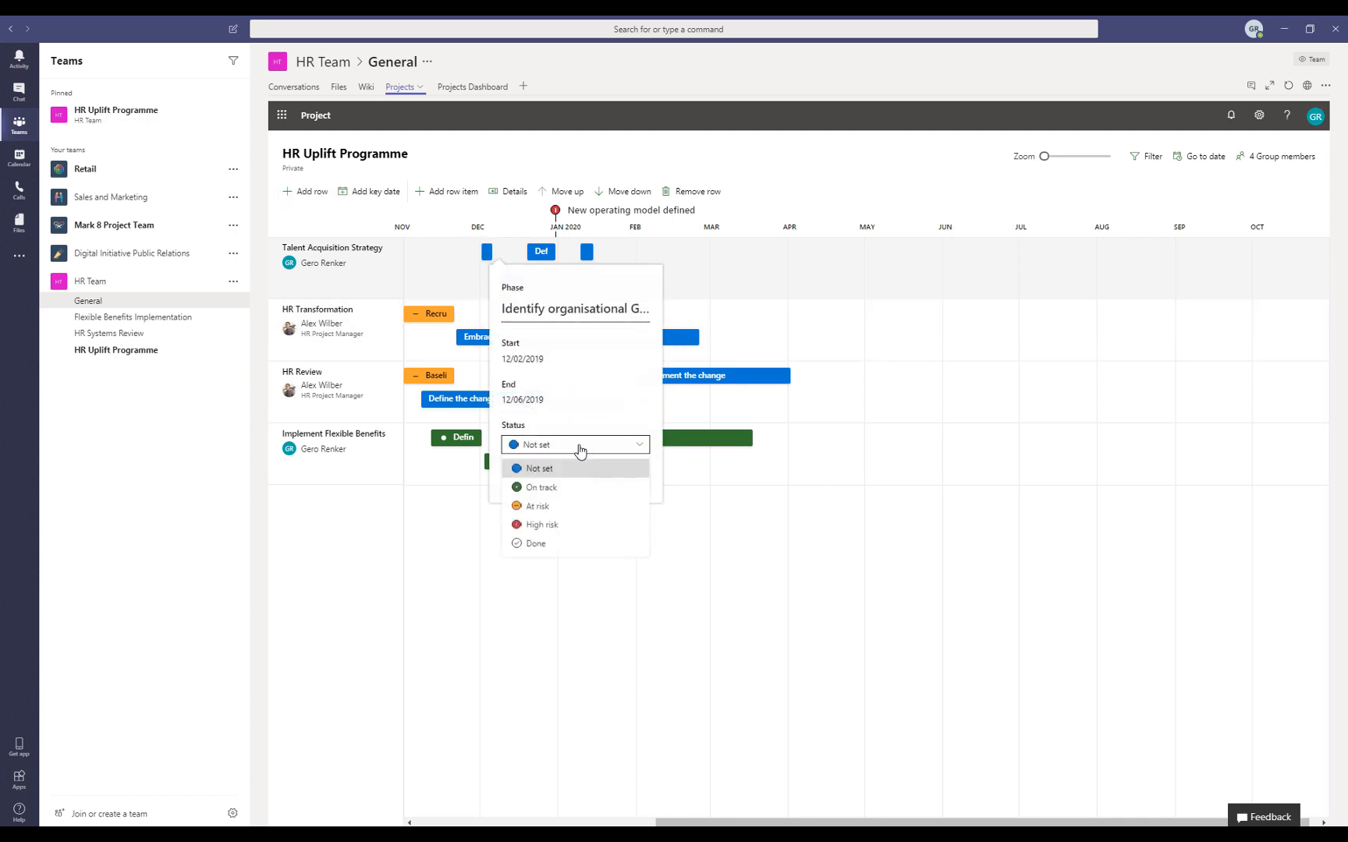
pyautogui.click(551, 488)
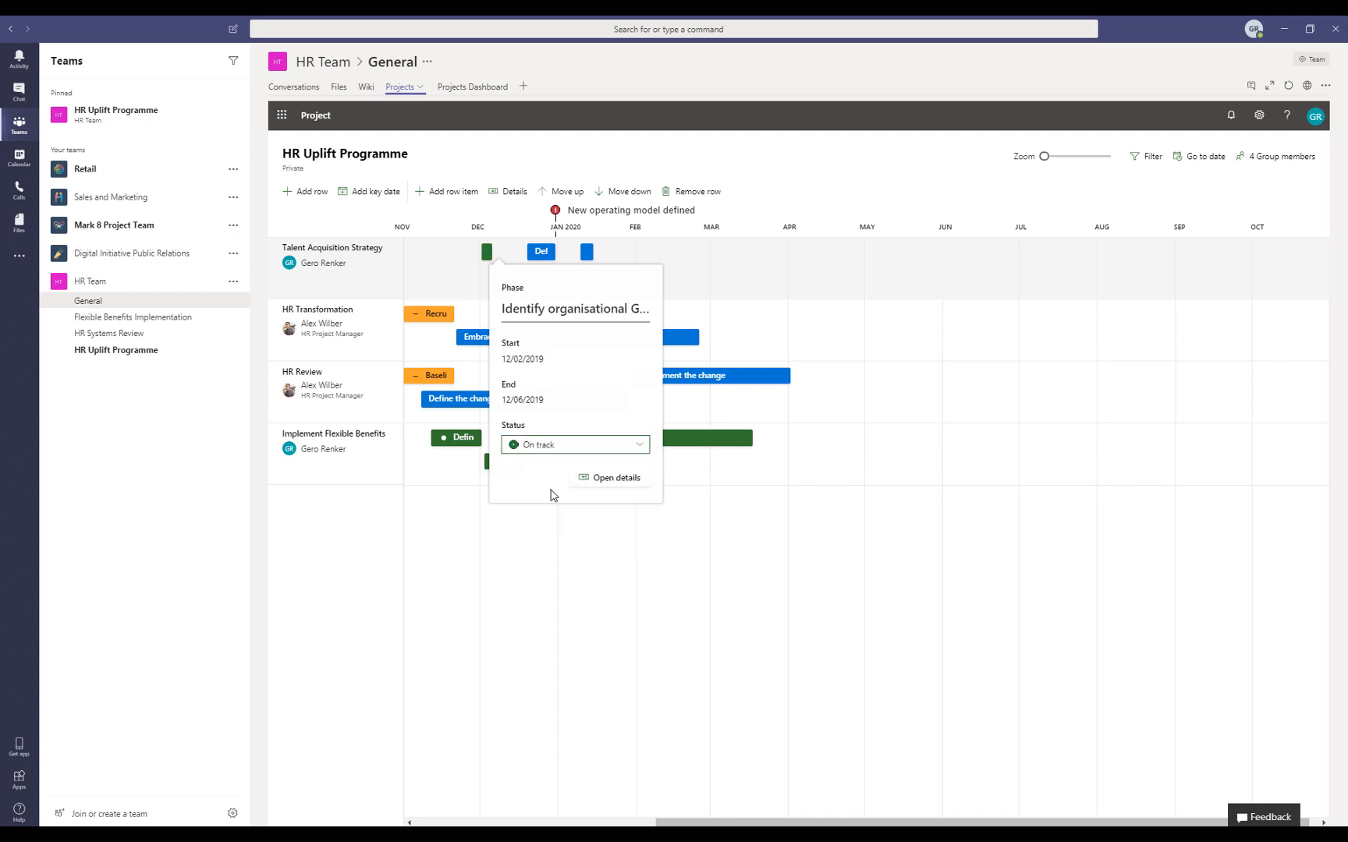
pyautogui.click(613, 535)
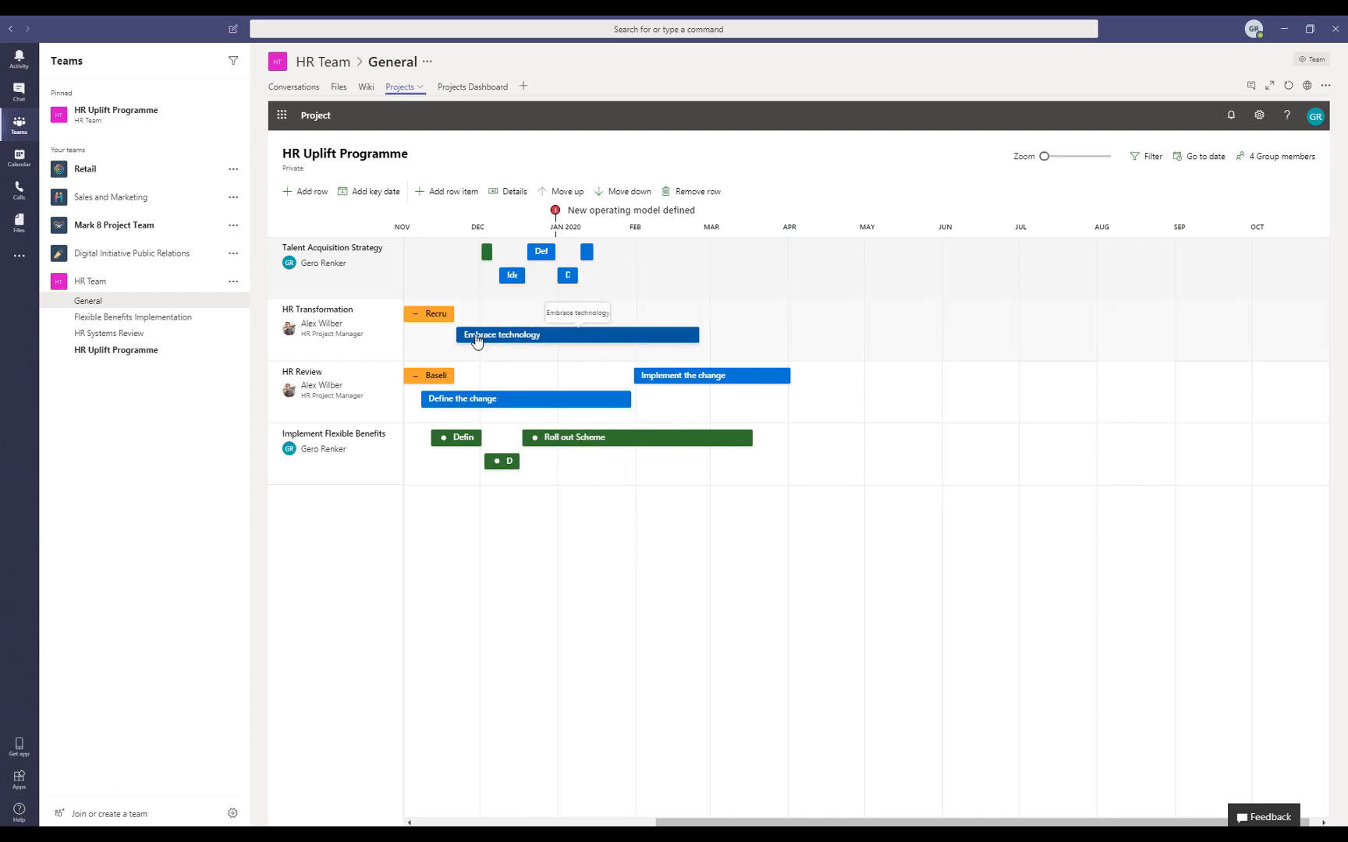
# - View the HR Uplift Programme channel's Uplift Roadmap Overview, plus the Flexible Benefits Implementation channel's files, project plan and HR Team Notebook
pyautogui.click(125, 355)
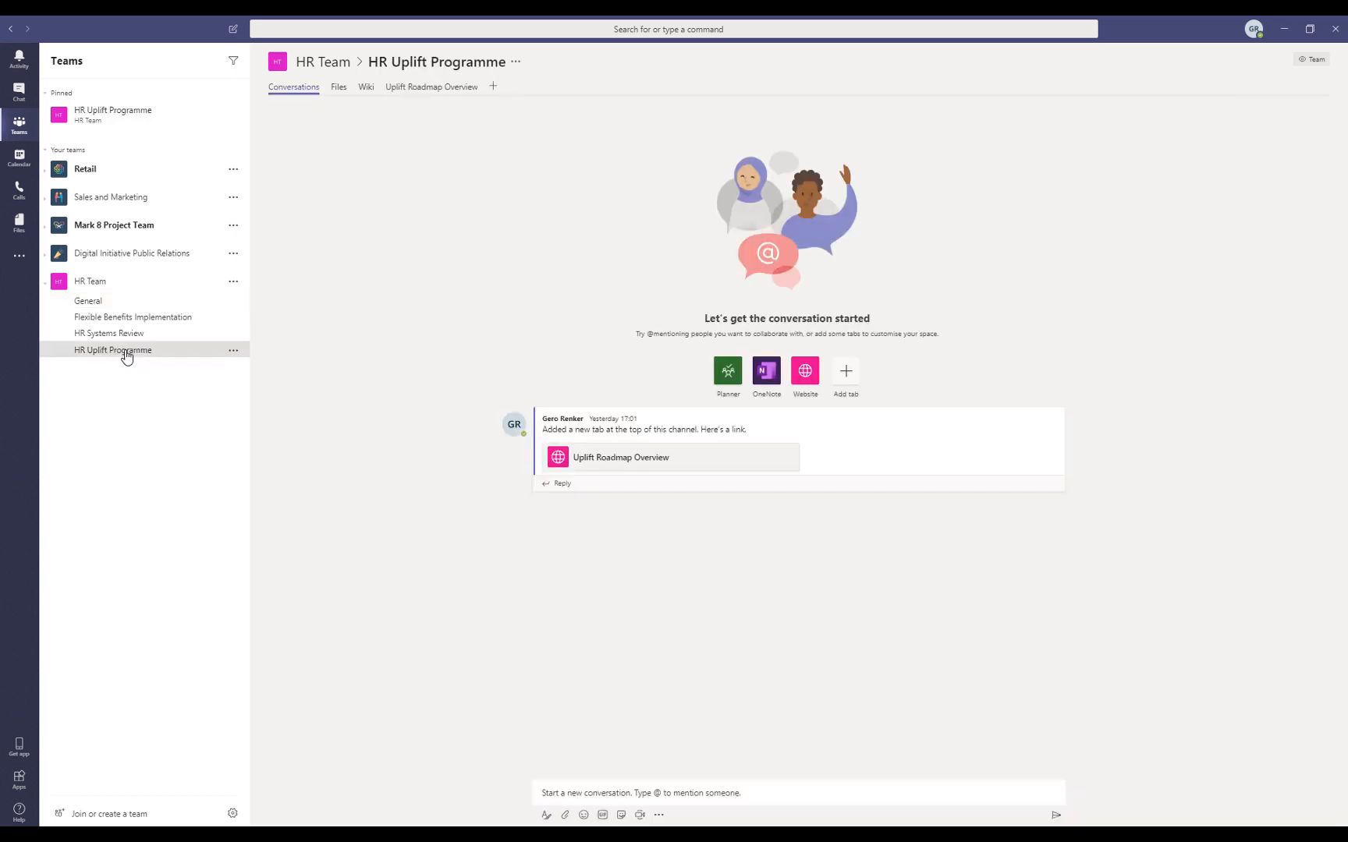
pyautogui.click(413, 87)
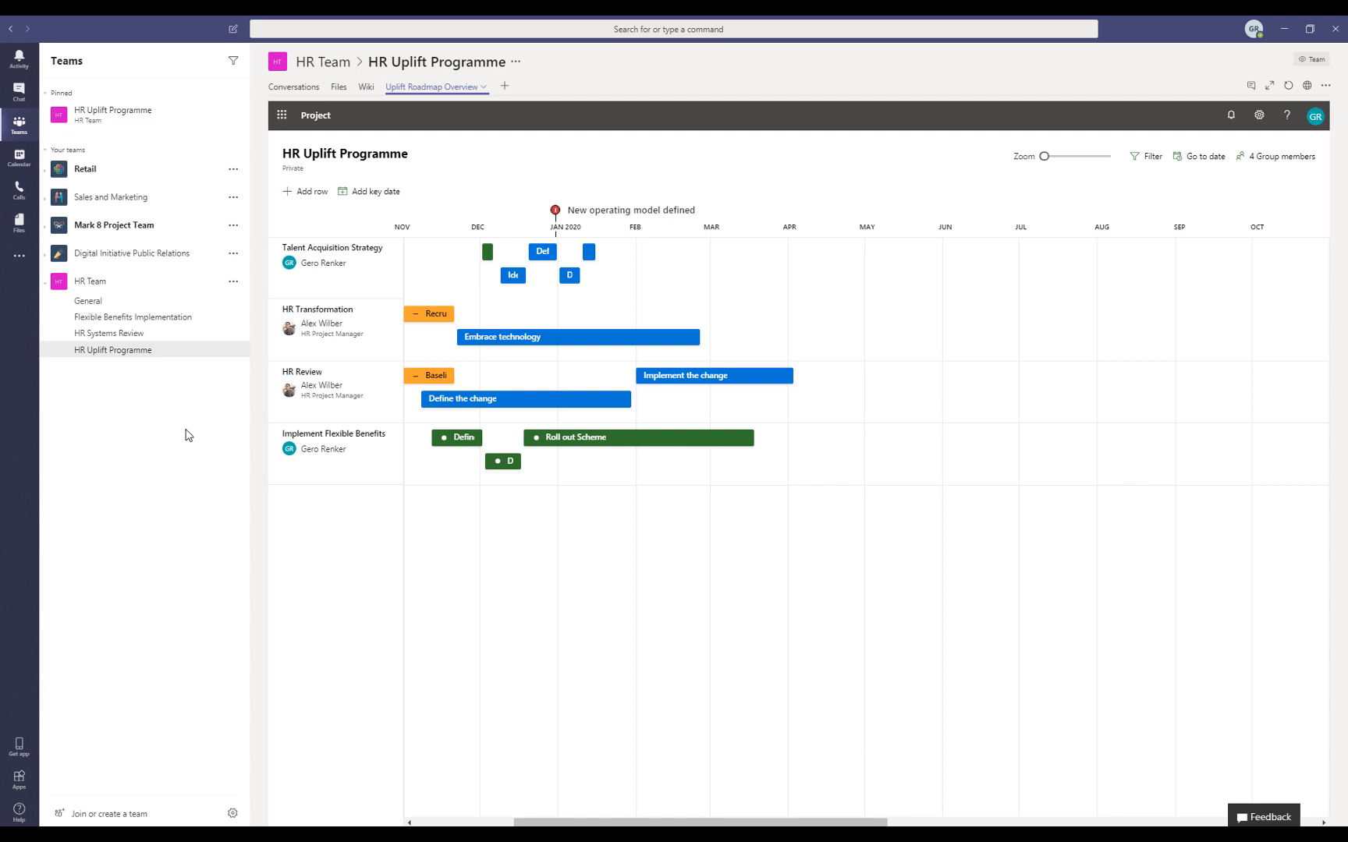
pyautogui.click(139, 318)
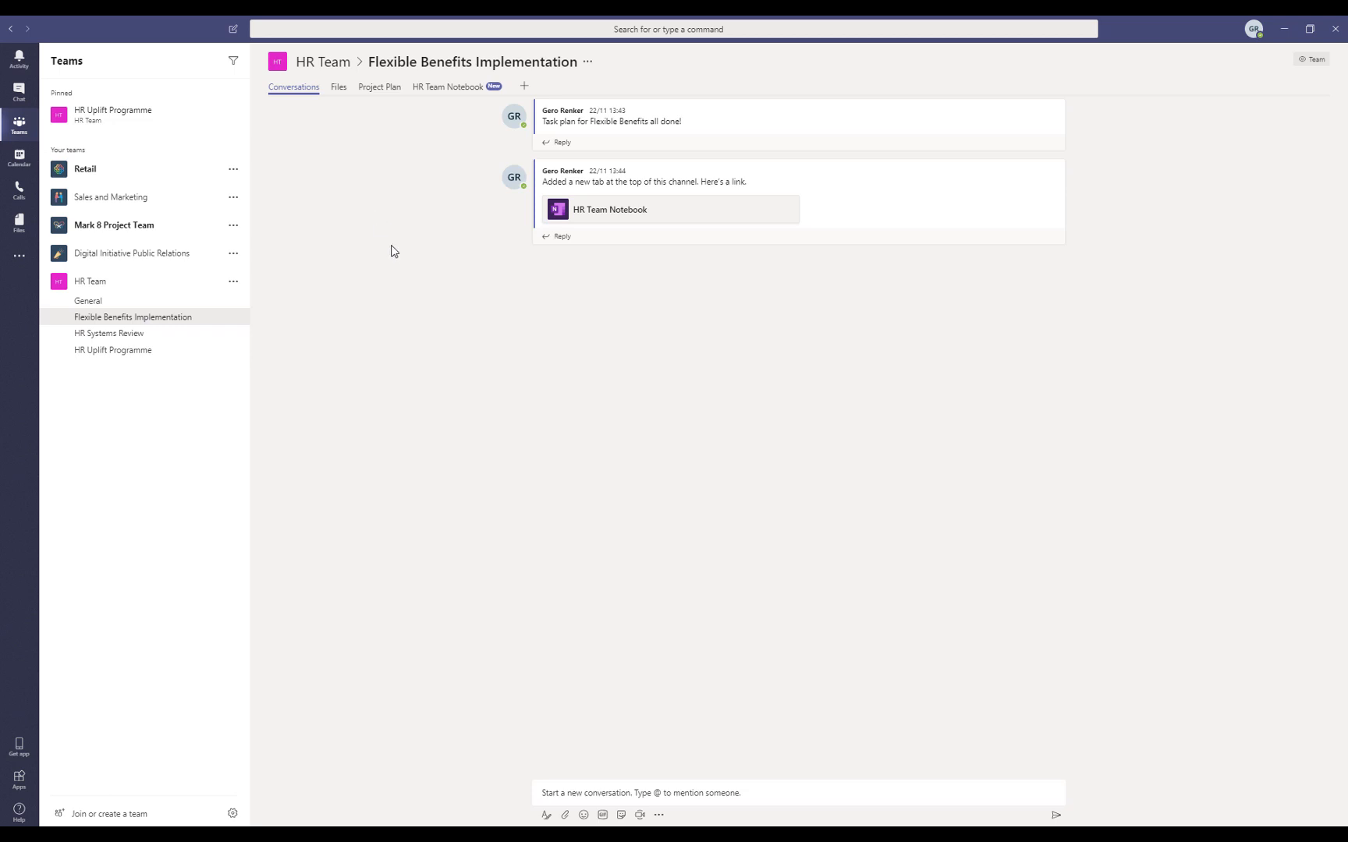
pyautogui.click(341, 94)
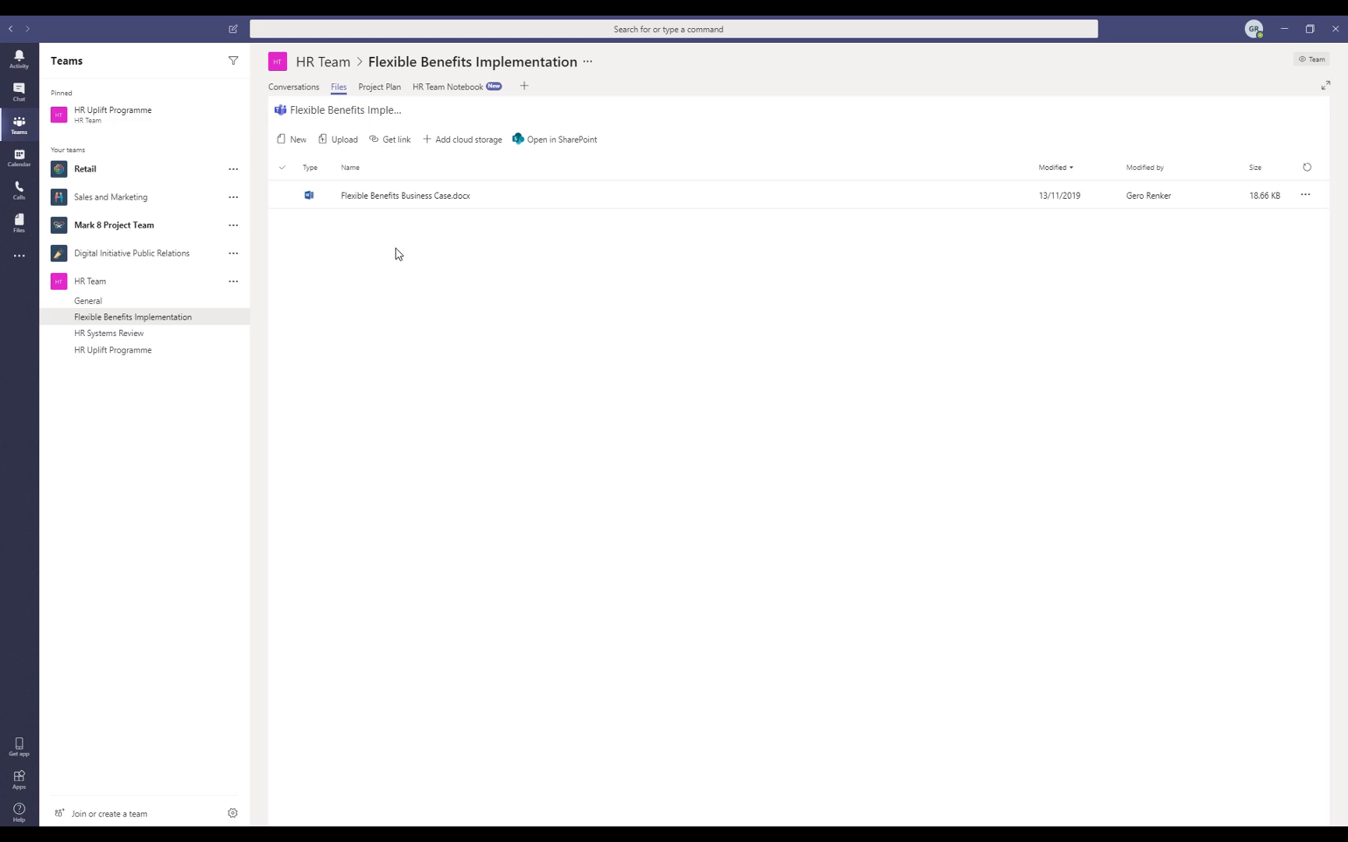
pyautogui.click(376, 88)
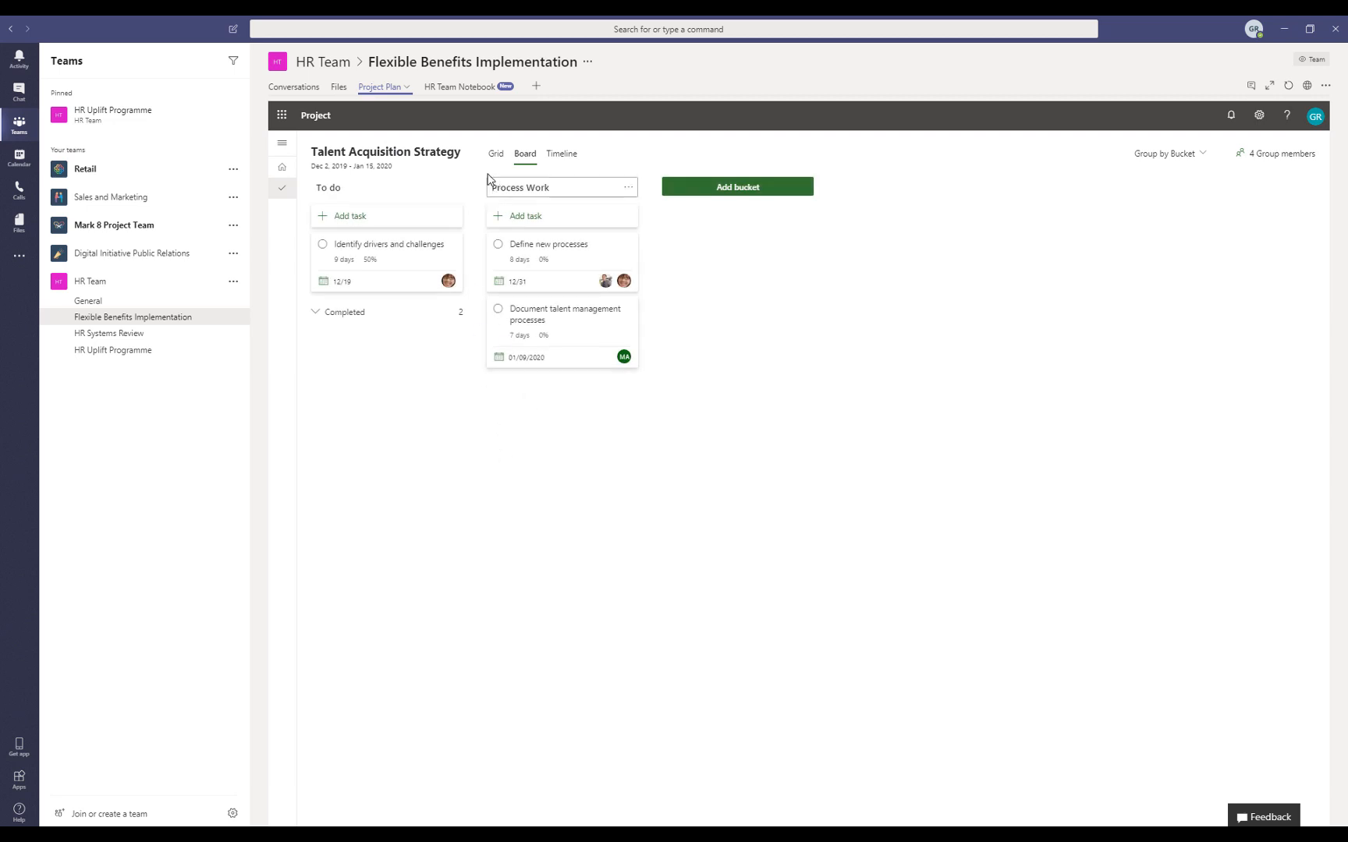
pyautogui.click(460, 89)
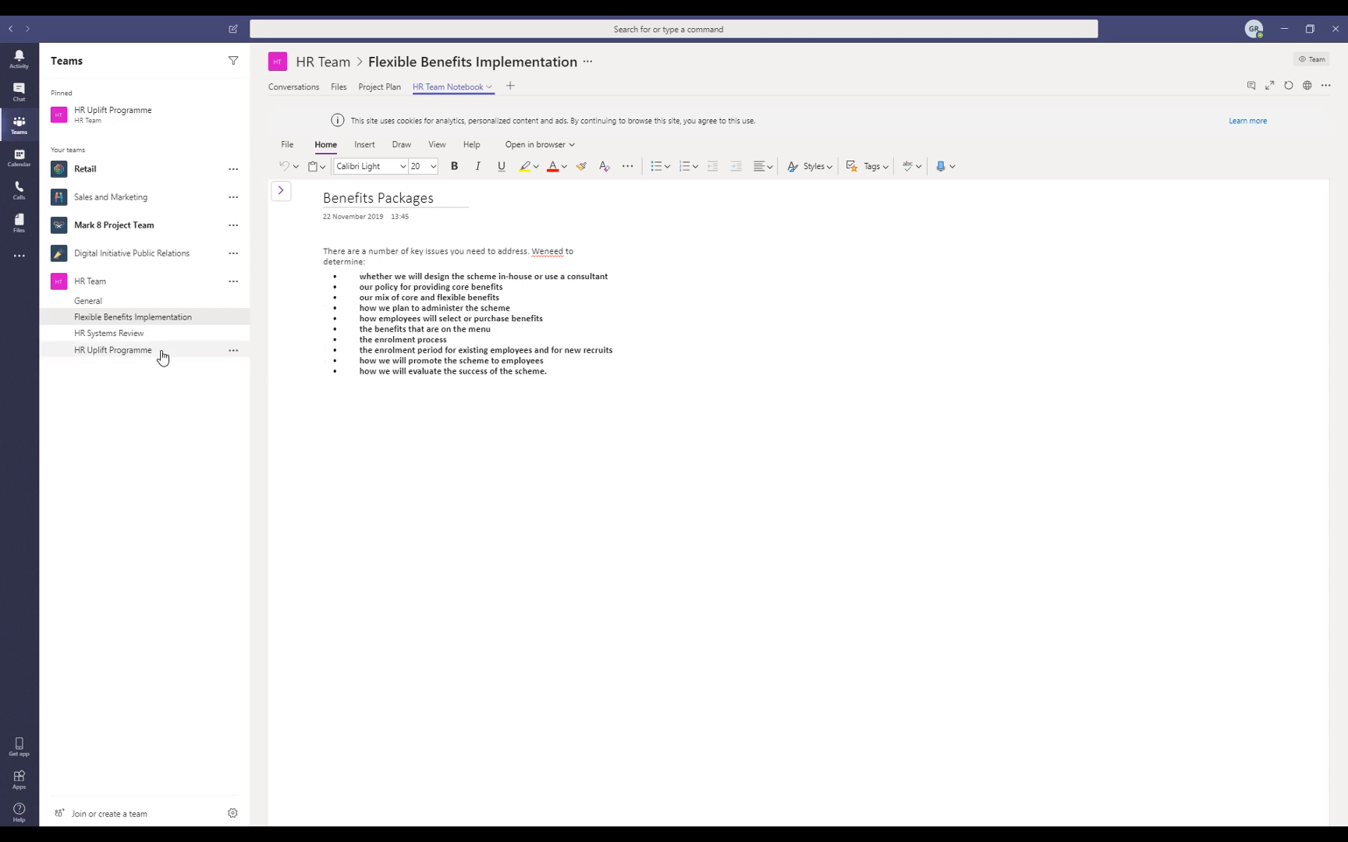
# - Open the General channel's Projects Dashboard and review the Portfolio Dashboard, Portfolio Timeline, Portfolio Milestones, Roadmap Key Dates and Roadmap Details pages
pyautogui.click(137, 309)
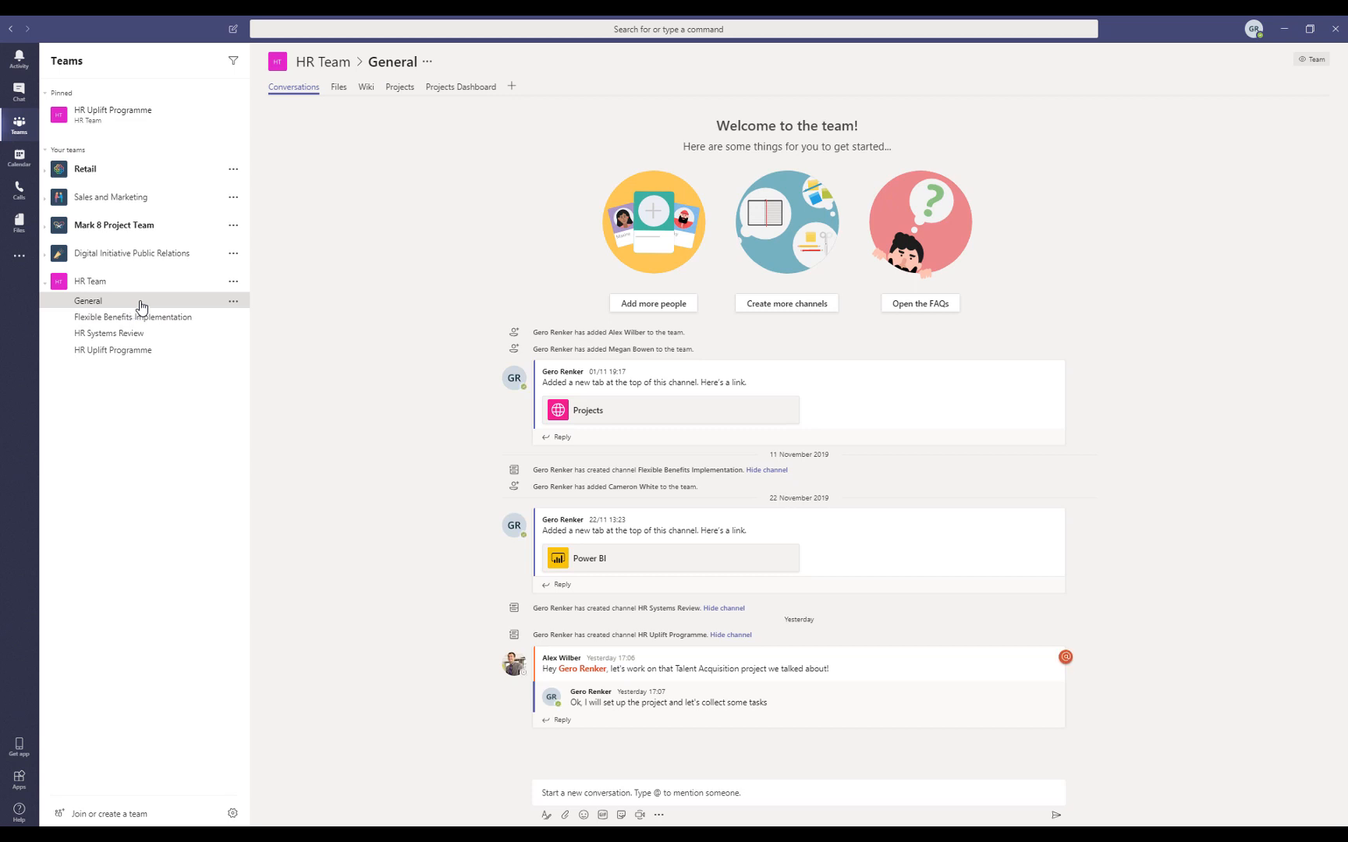
pyautogui.click(461, 88)
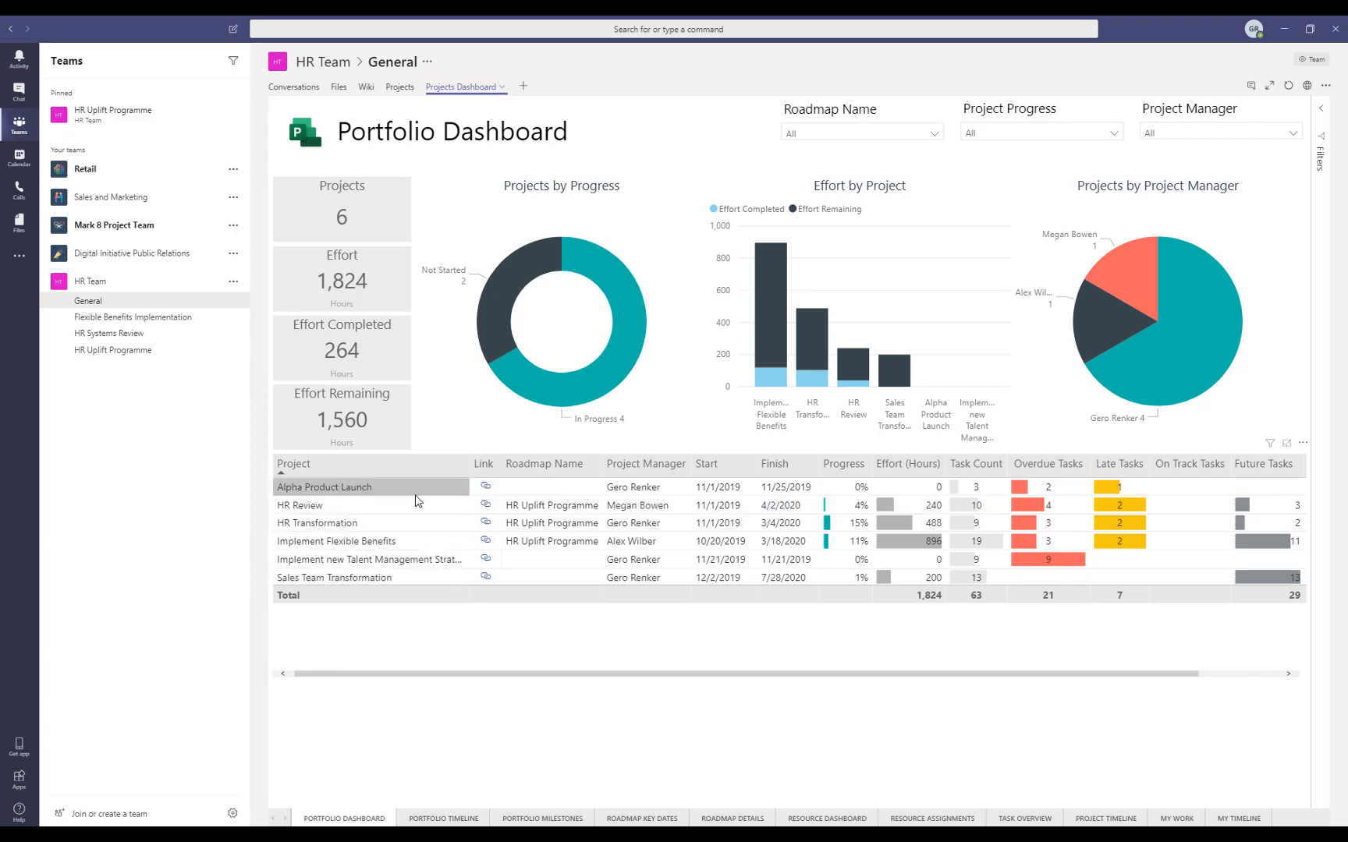
pyautogui.click(444, 819)
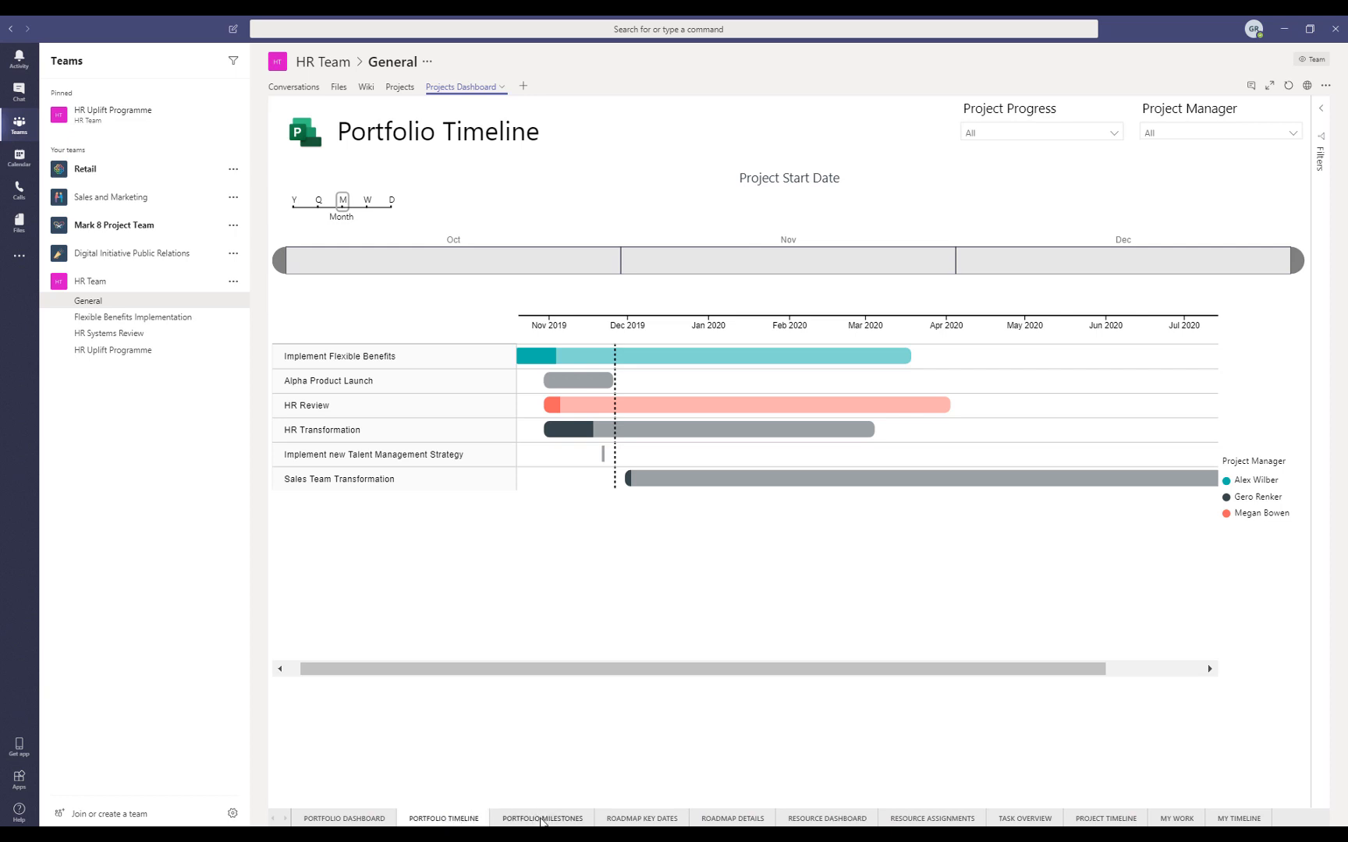
pyautogui.click(542, 819)
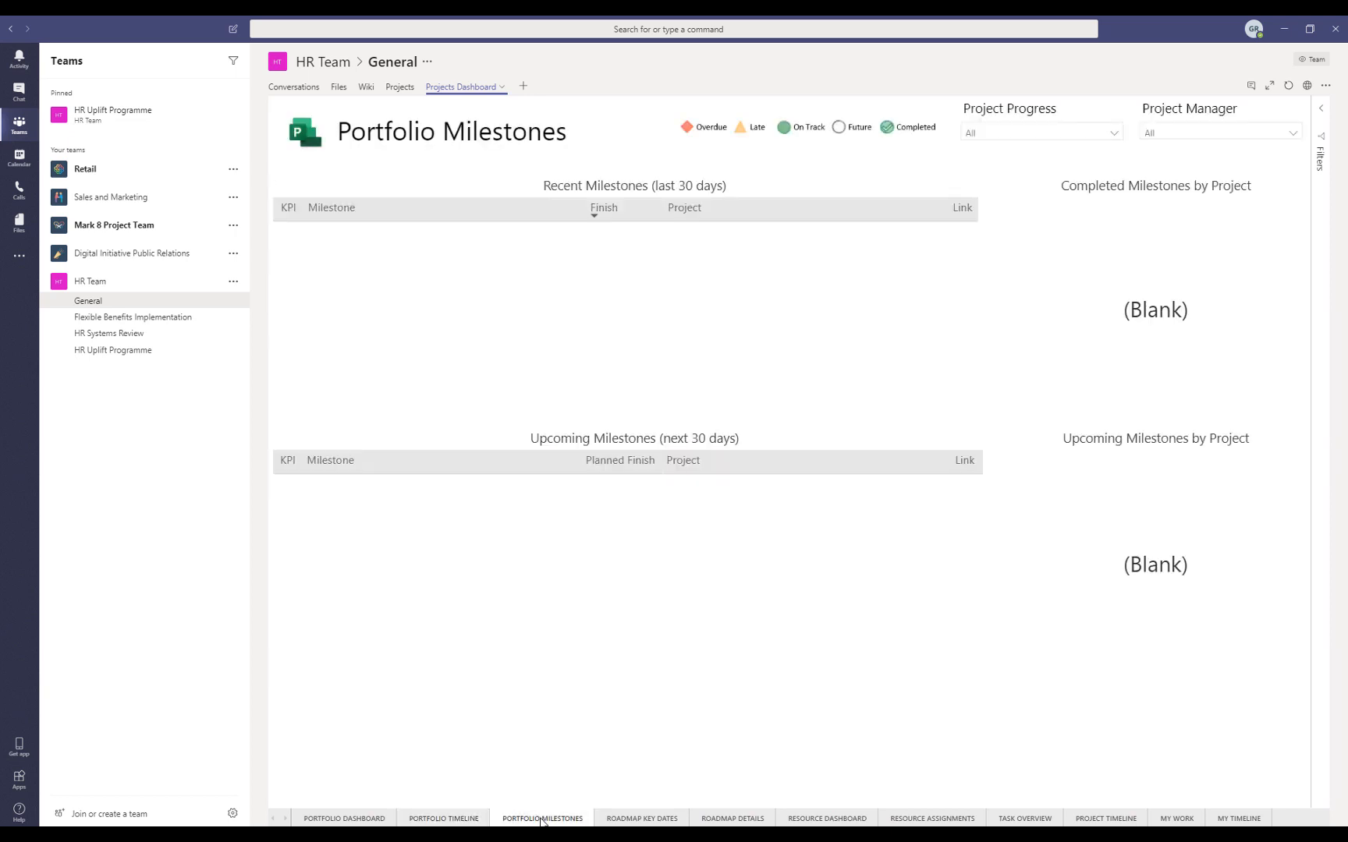
pyautogui.click(640, 821)
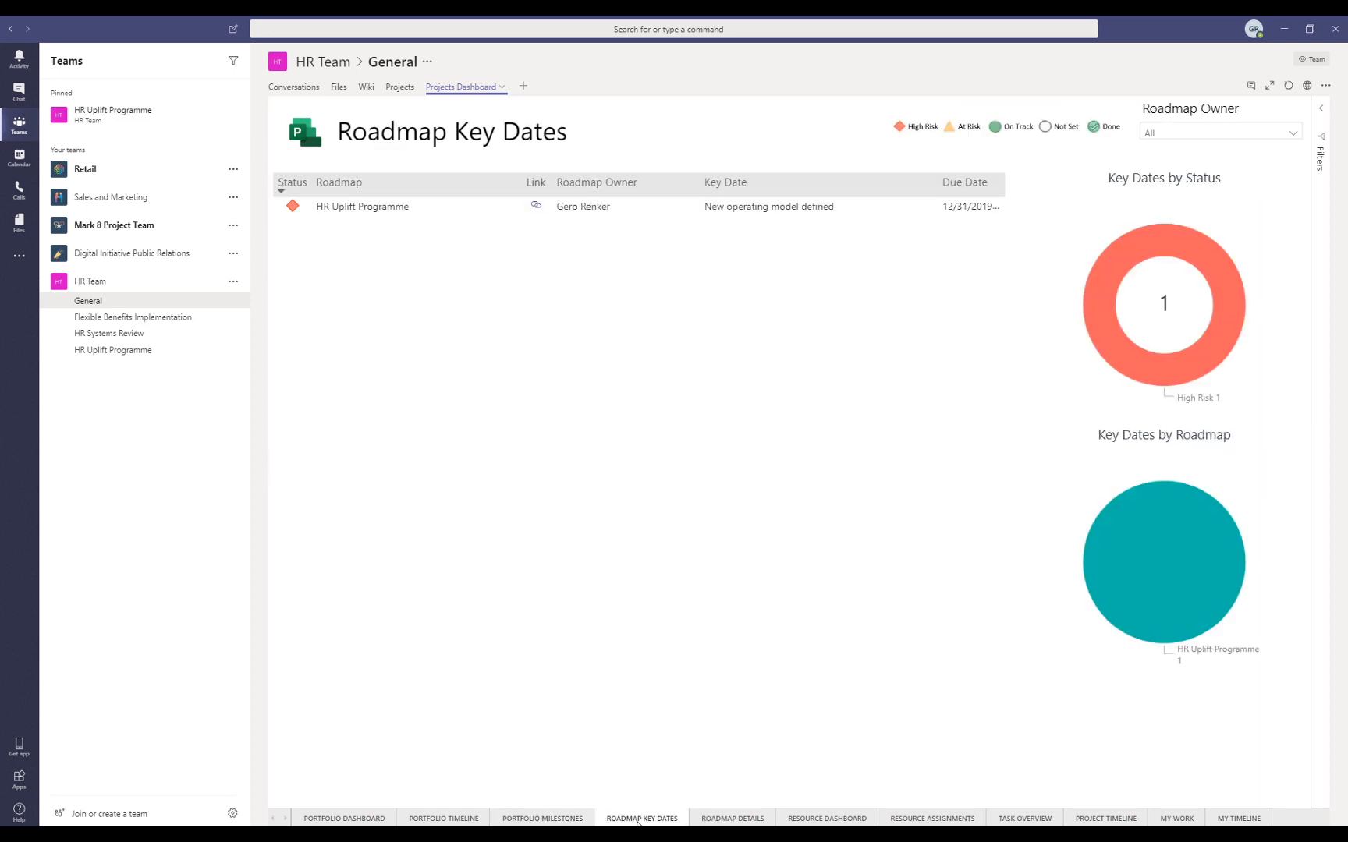
pyautogui.click(728, 821)
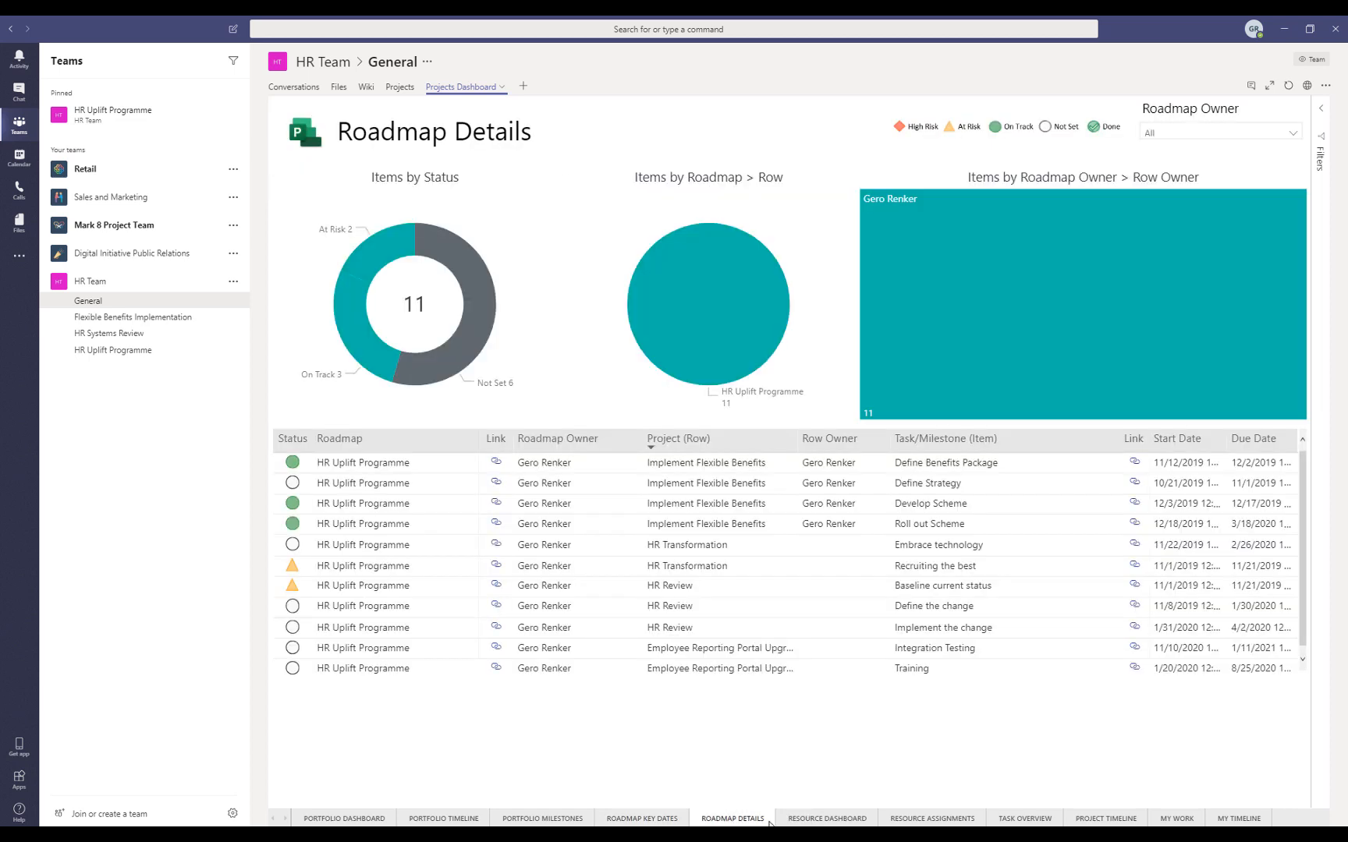
# - Review the report's Resource Dashboard, Resource Assignments, Task Overview and Project Timeline pages
pyautogui.click(833, 821)
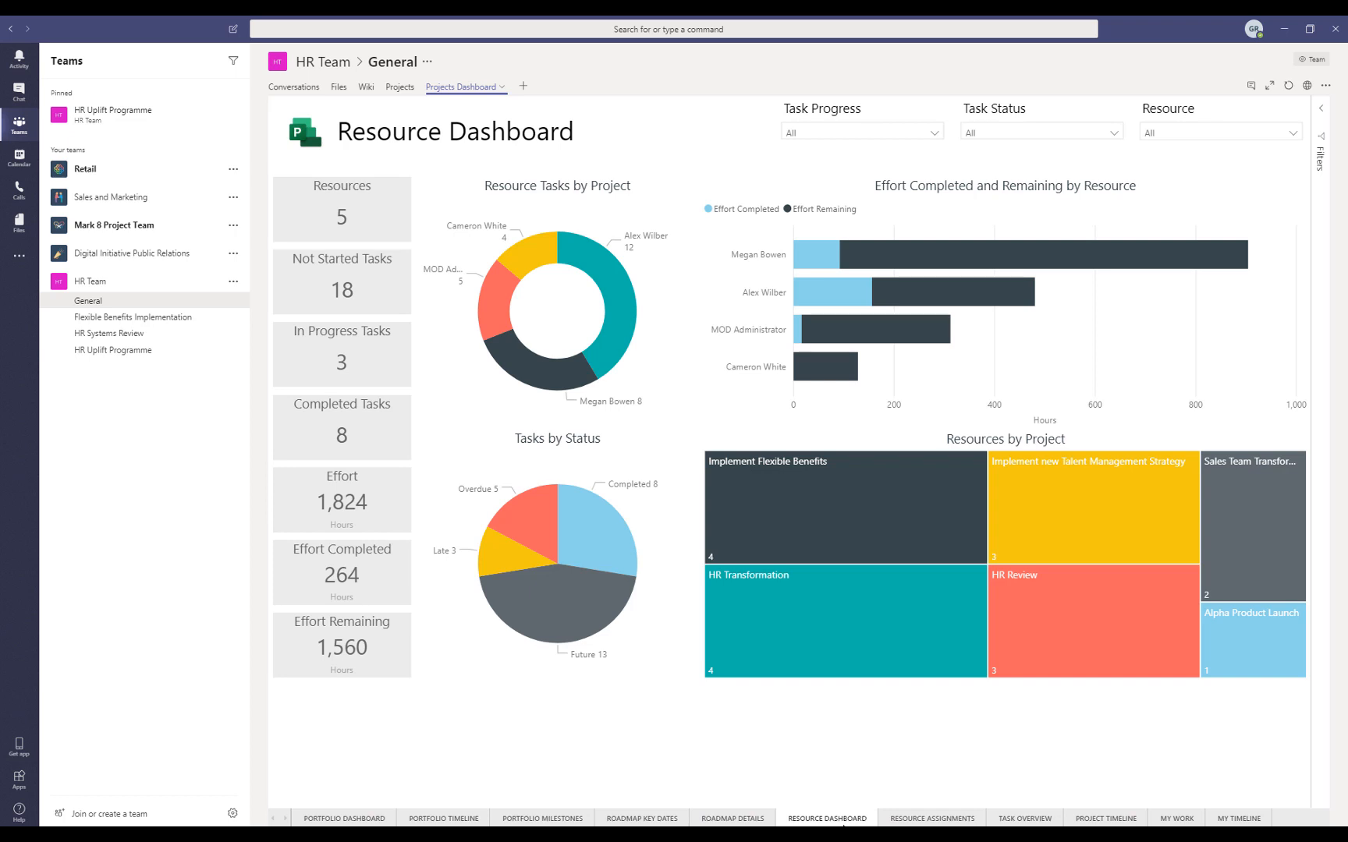
pyautogui.click(929, 819)
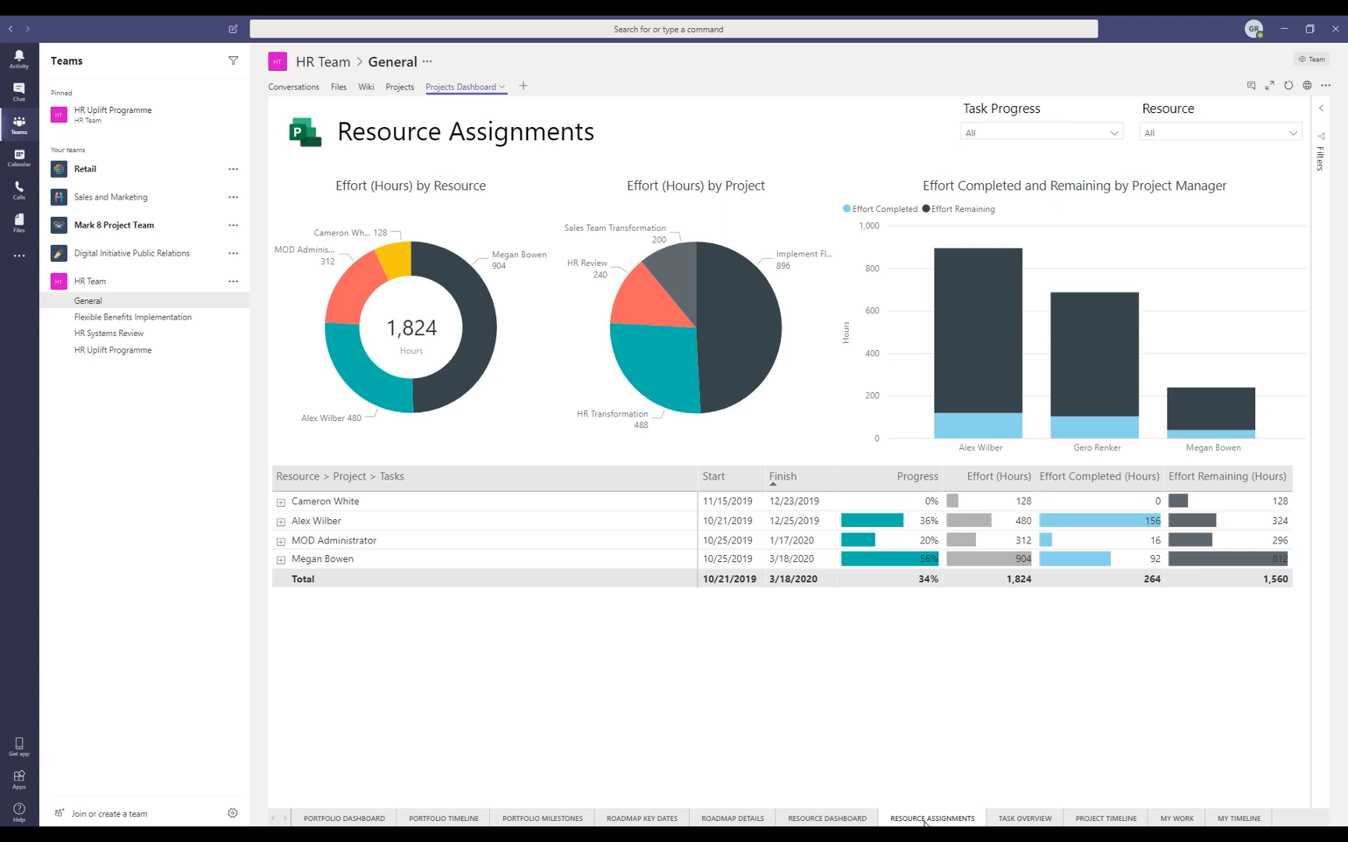
pyautogui.click(1024, 819)
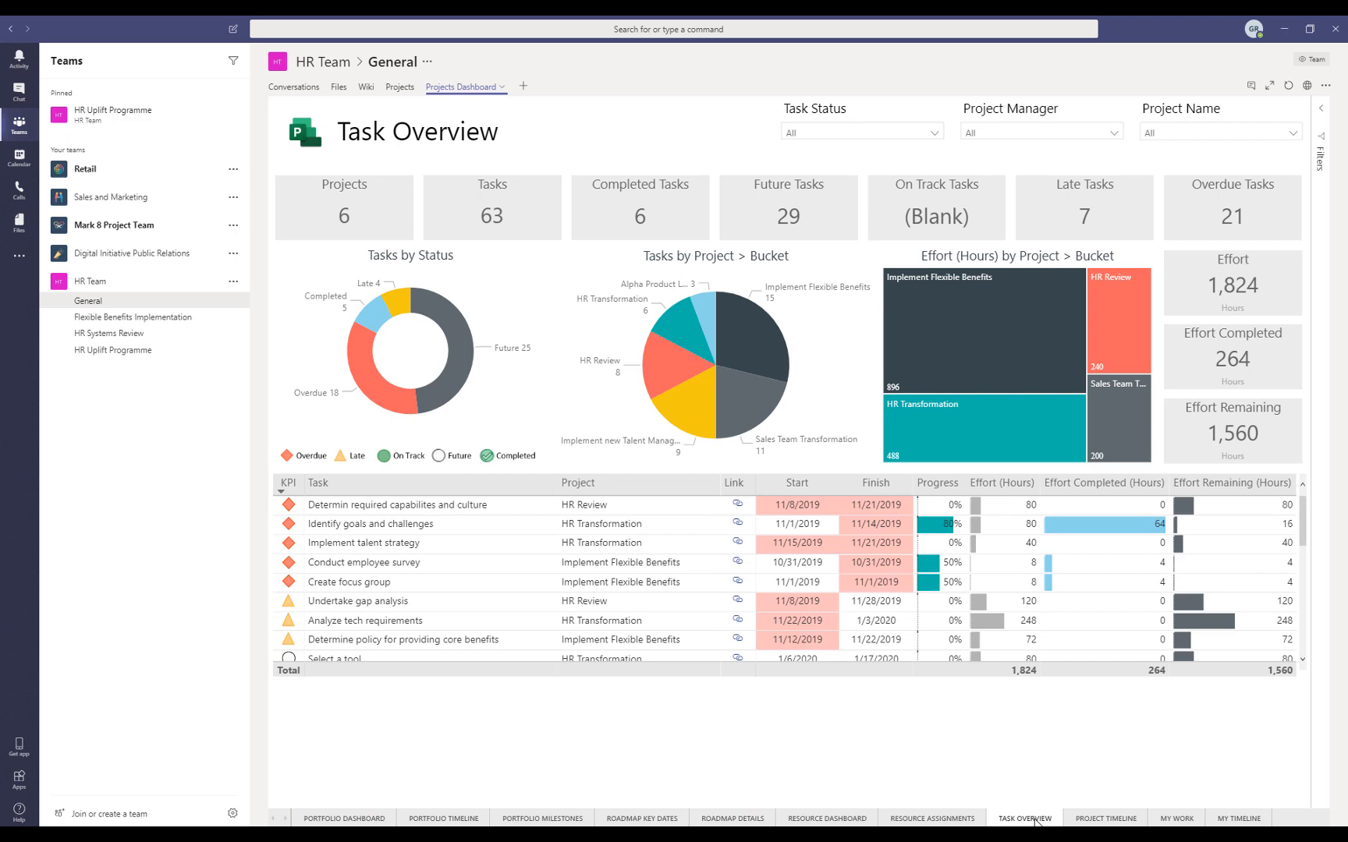
pyautogui.click(1108, 819)
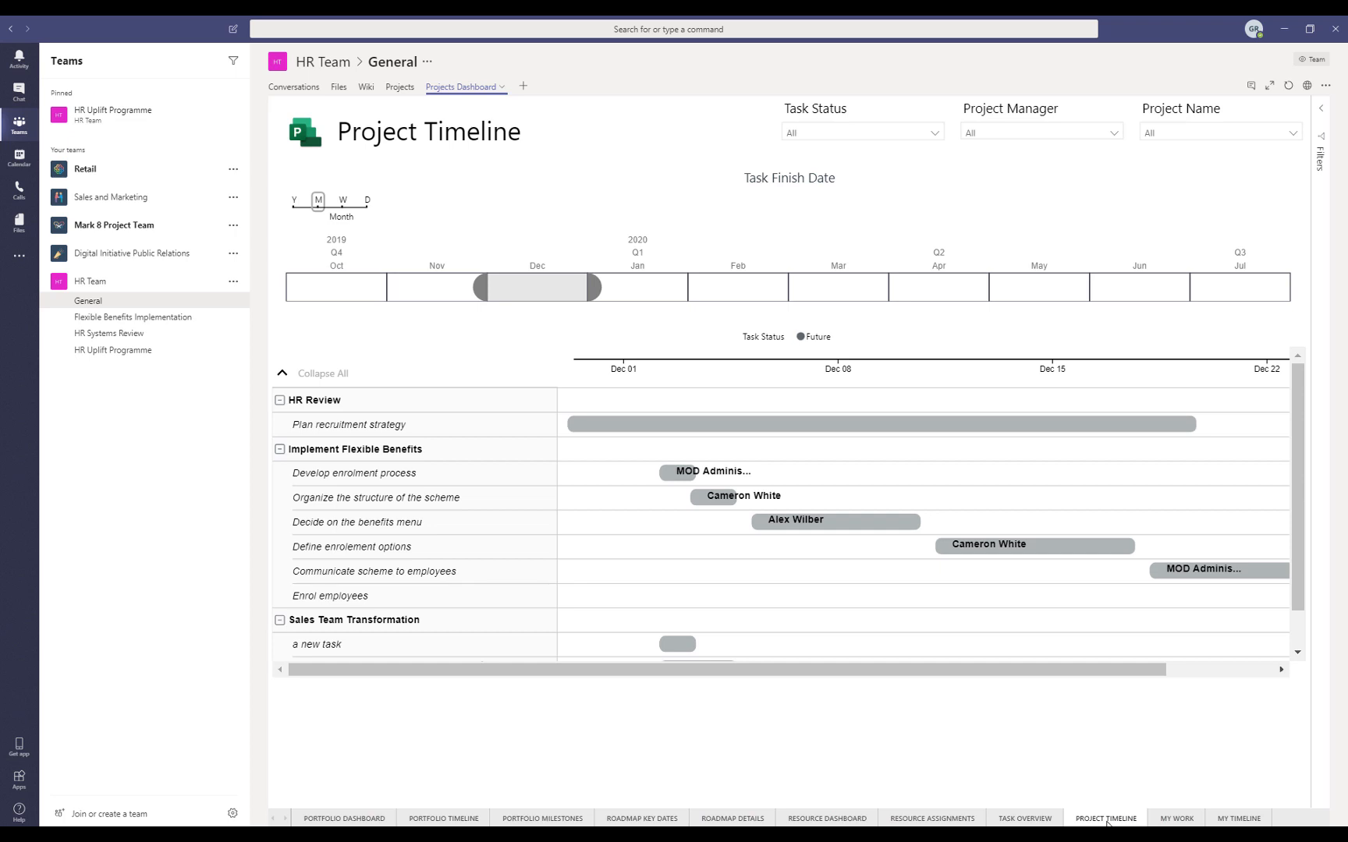
# - Filter the My Work report page to the MOD Administrator resource and open the My Timeline page
pyautogui.click(1178, 819)
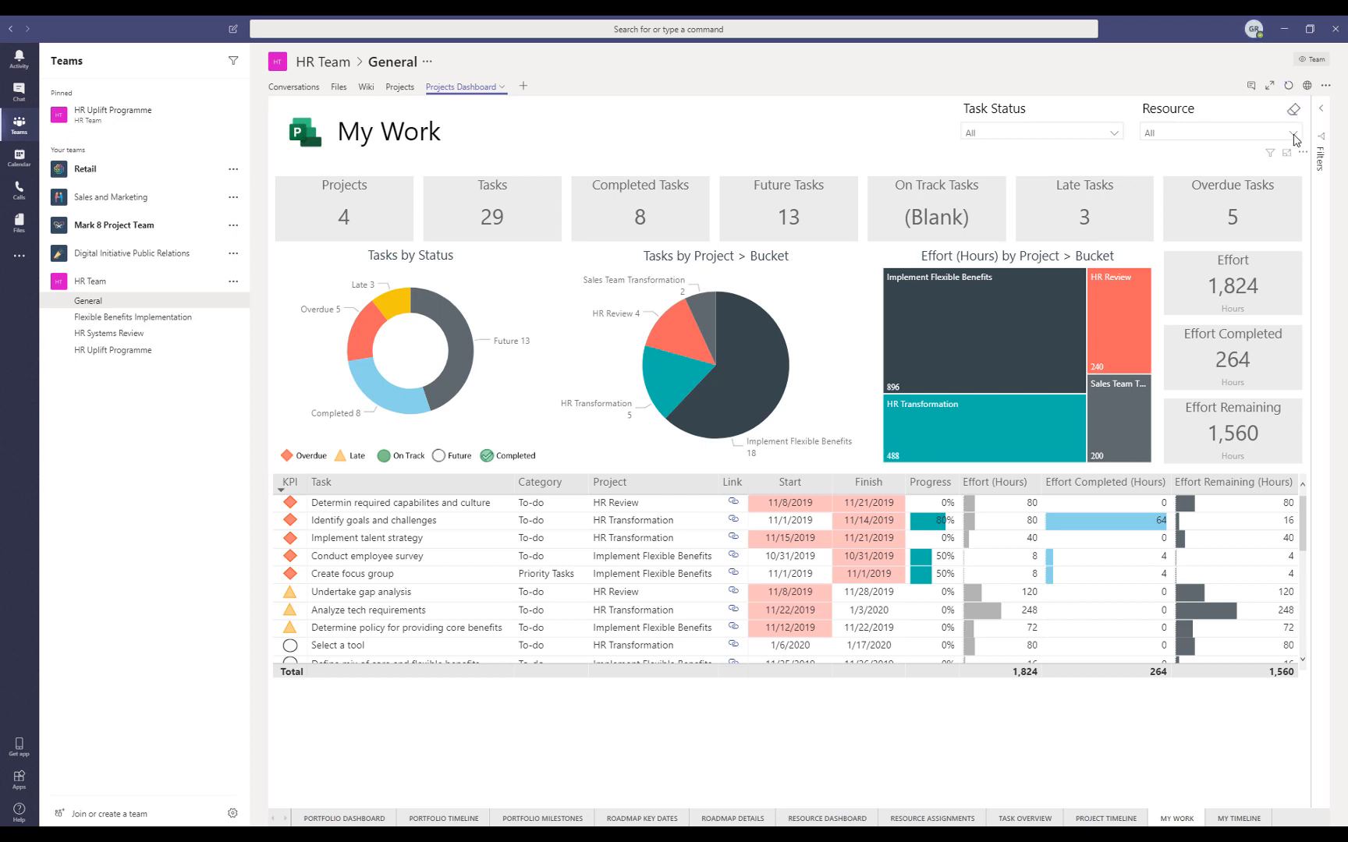
pyautogui.click(1292, 135)
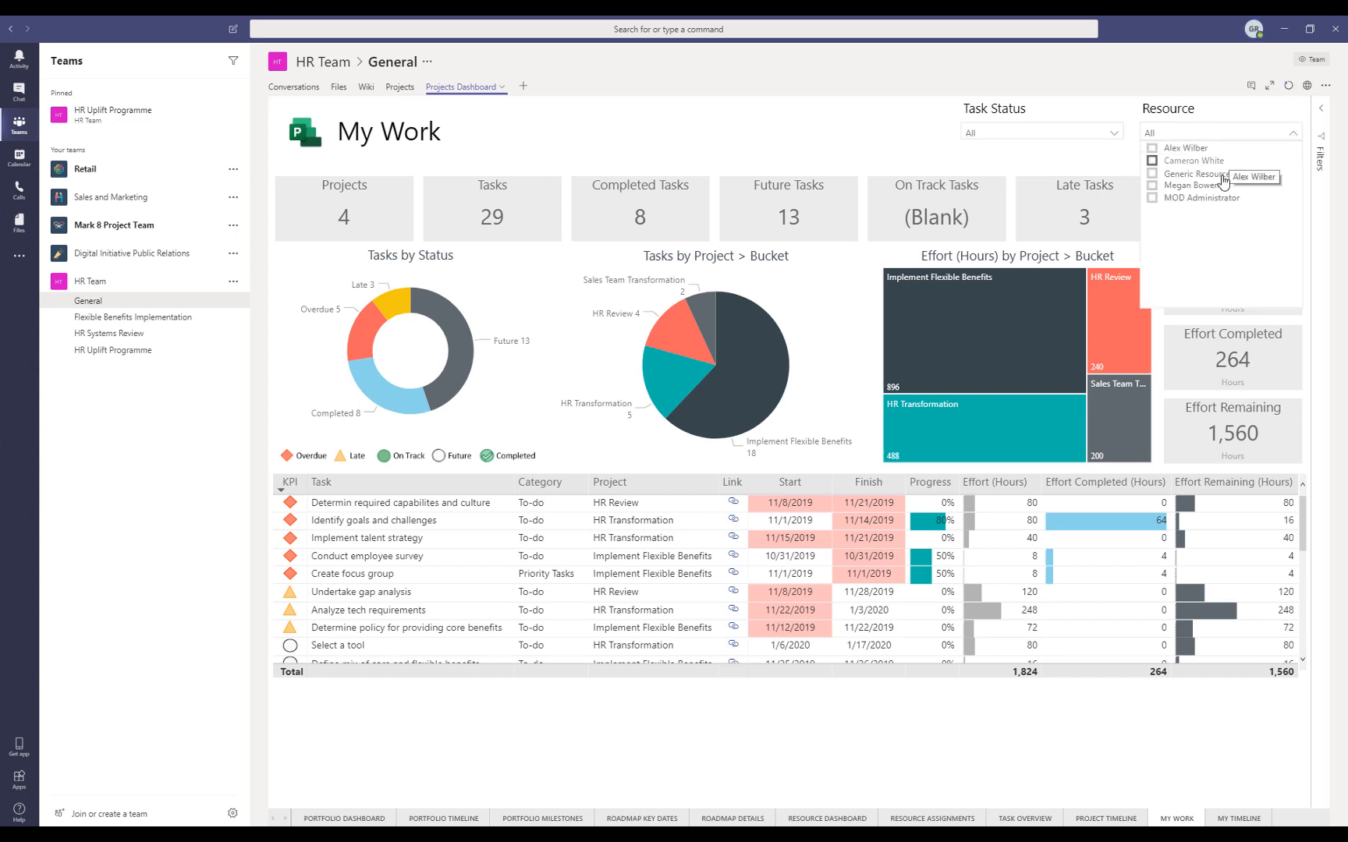
pyautogui.click(1209, 200)
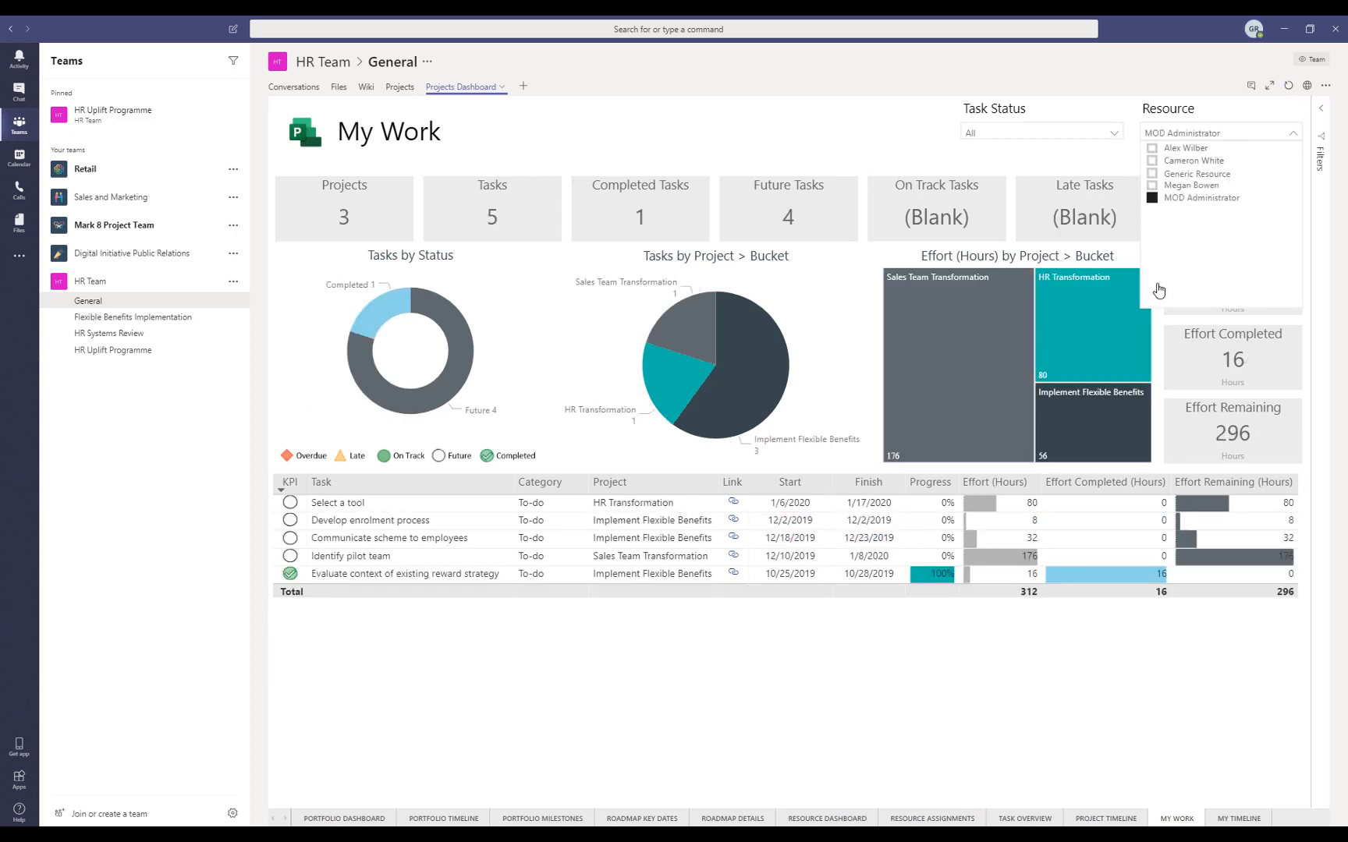
pyautogui.click(1240, 821)
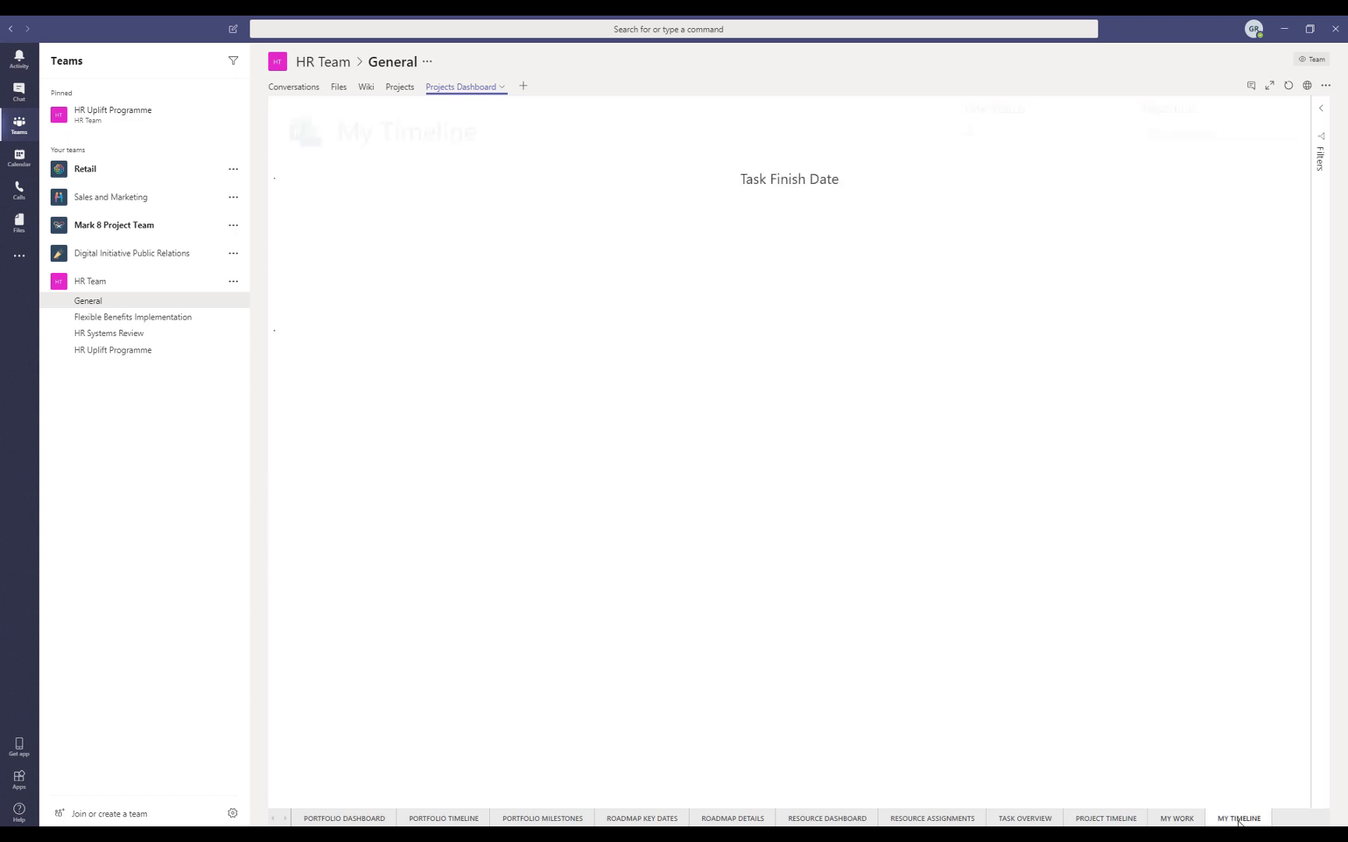